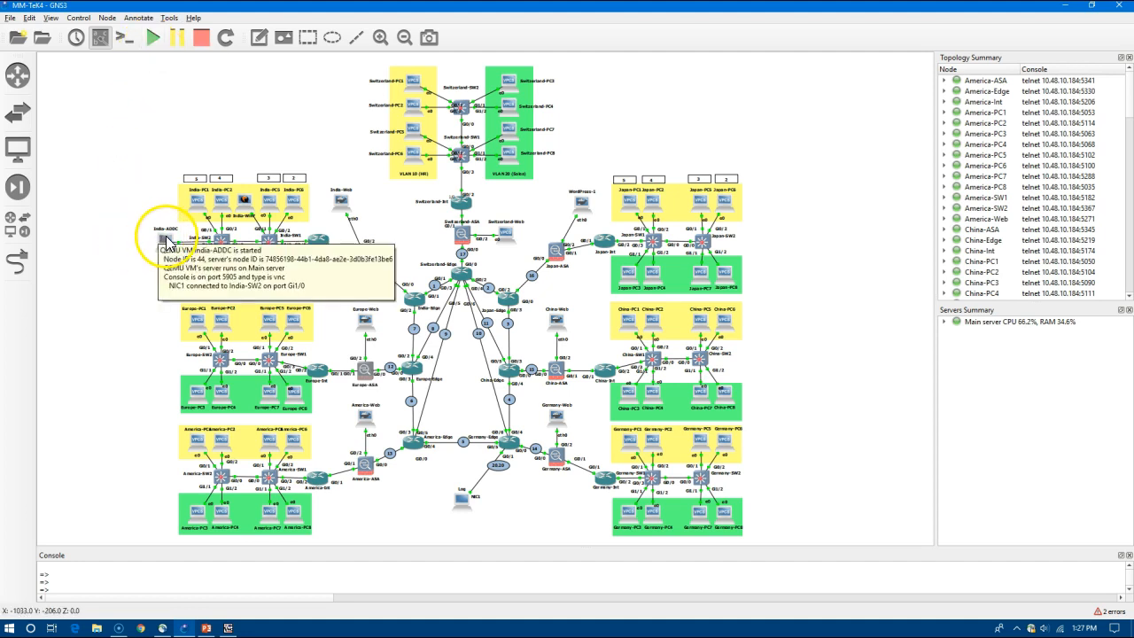
Open the console of the India-ADDC node and move its window clear of the India nodes in the topology.
right_click(164, 238)
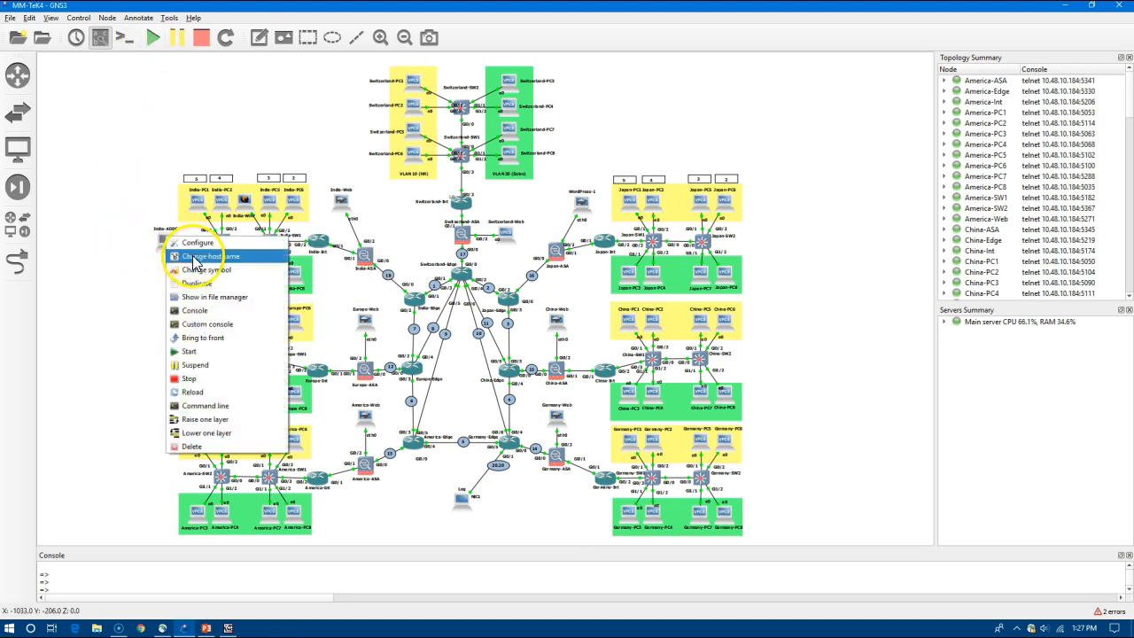
left_click(190, 310)
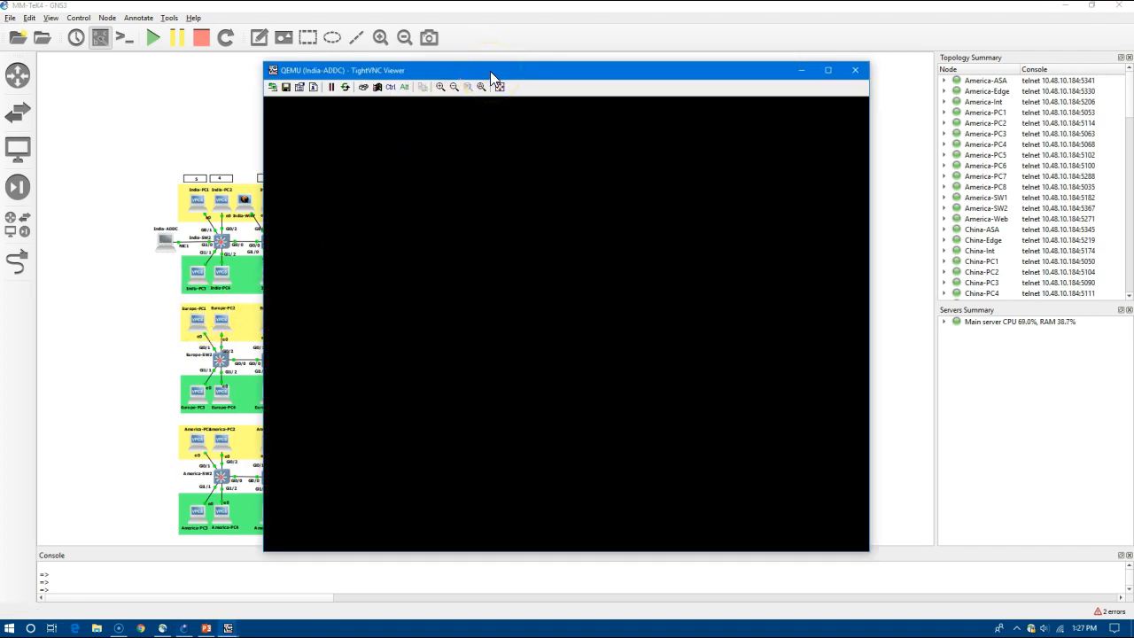
left_click_drag(492, 72, 664, 143)
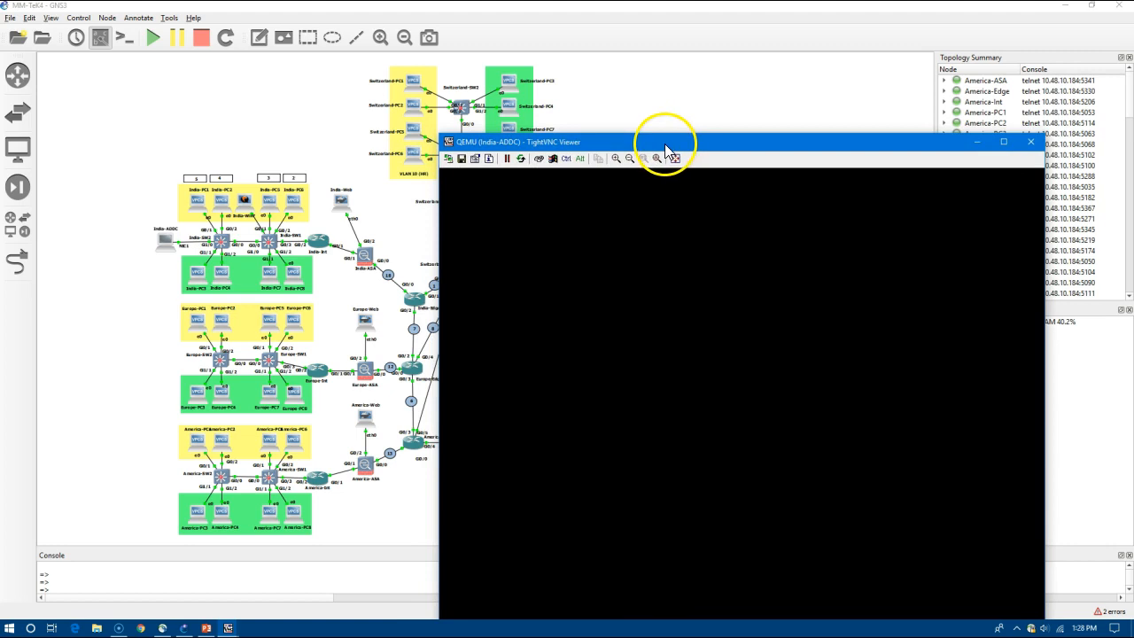
Open the console of the India-Win7 node and arrange its window side by side with the India-ADDC console.
right_click(246, 212)
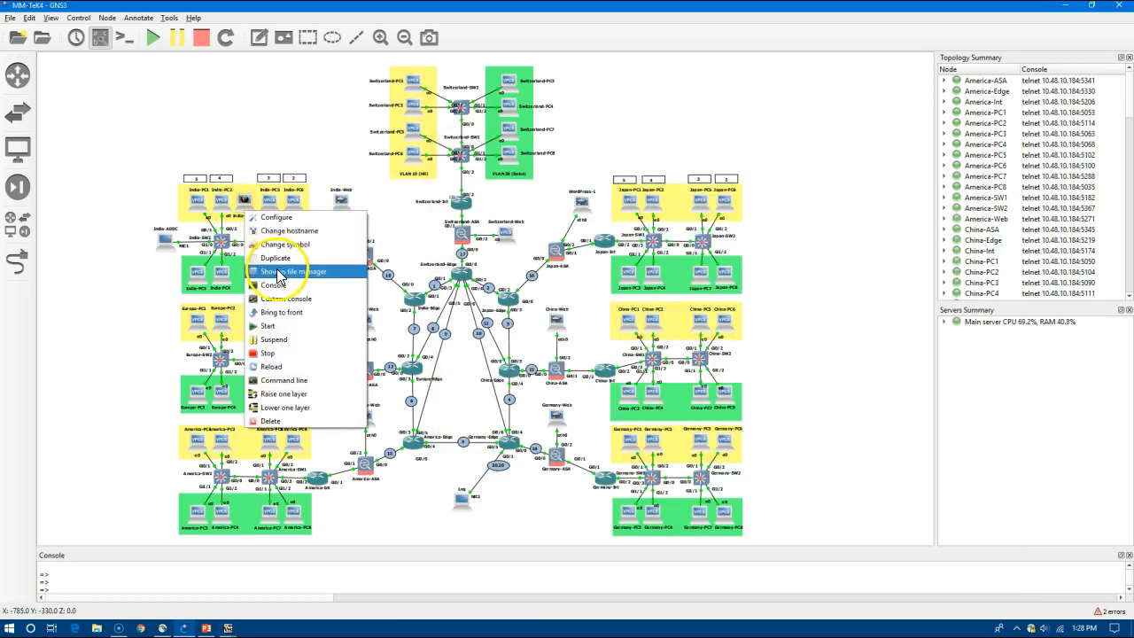
left_click(273, 285)
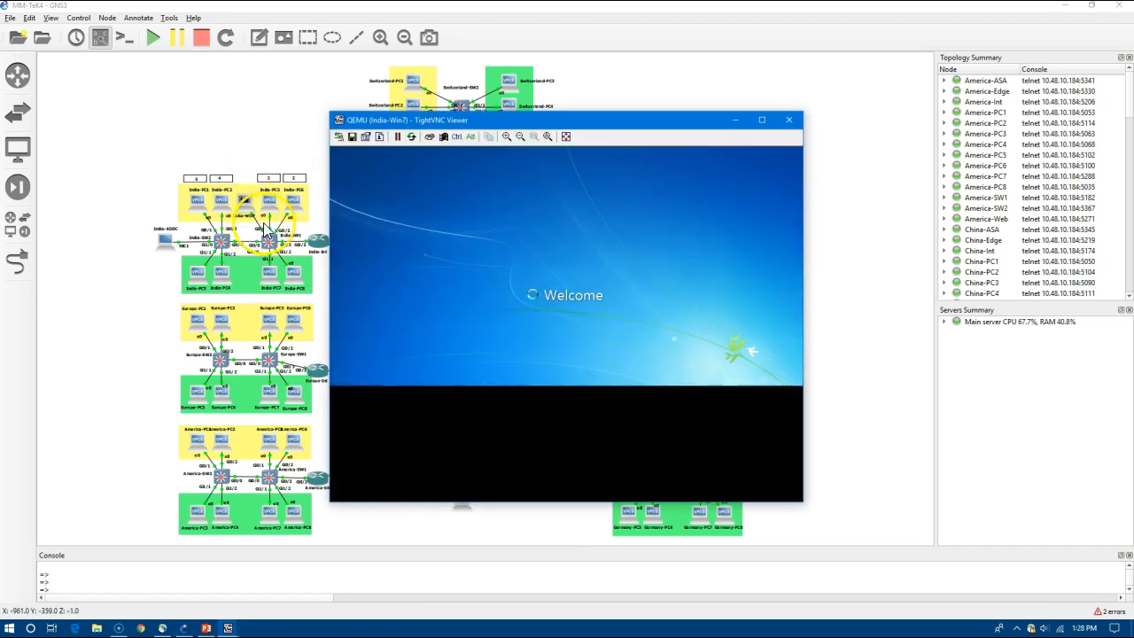
mouse_move(589, 122)
left_mouse_down()
mouse_move(866, 83)
mouse_move(917, 58)
left_mouse_up()
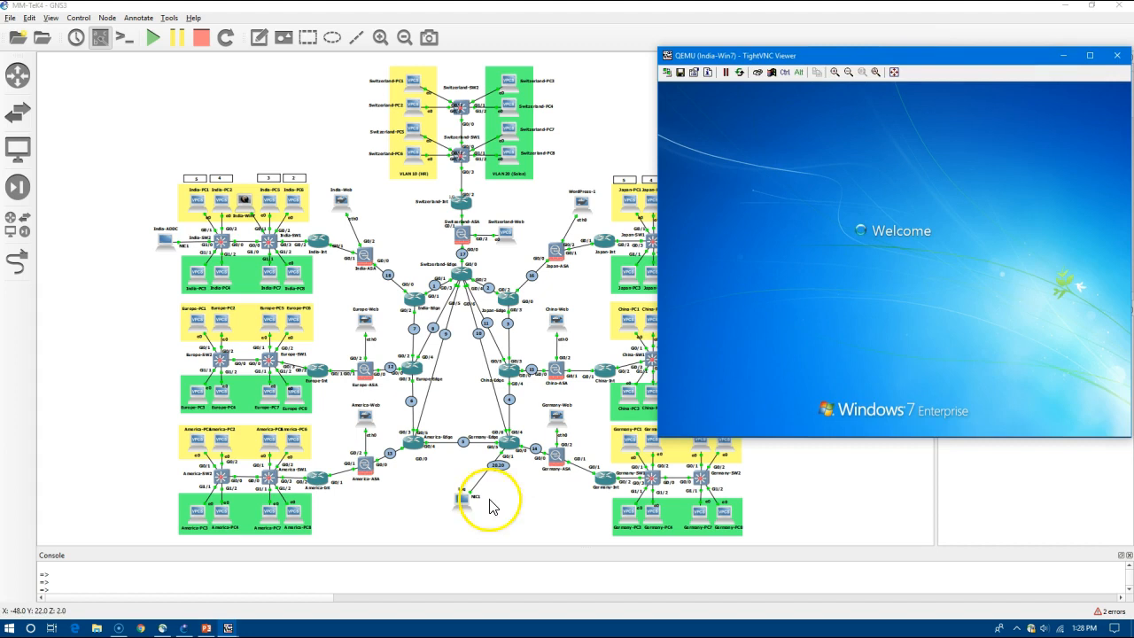
mouse_move(228, 627)
left_click(251, 602)
left_click_drag(792, 144, 457, 105)
Close the Windows Activation notice on India-Win7 and open Command Prompt as administrator.
left_click(795, 262)
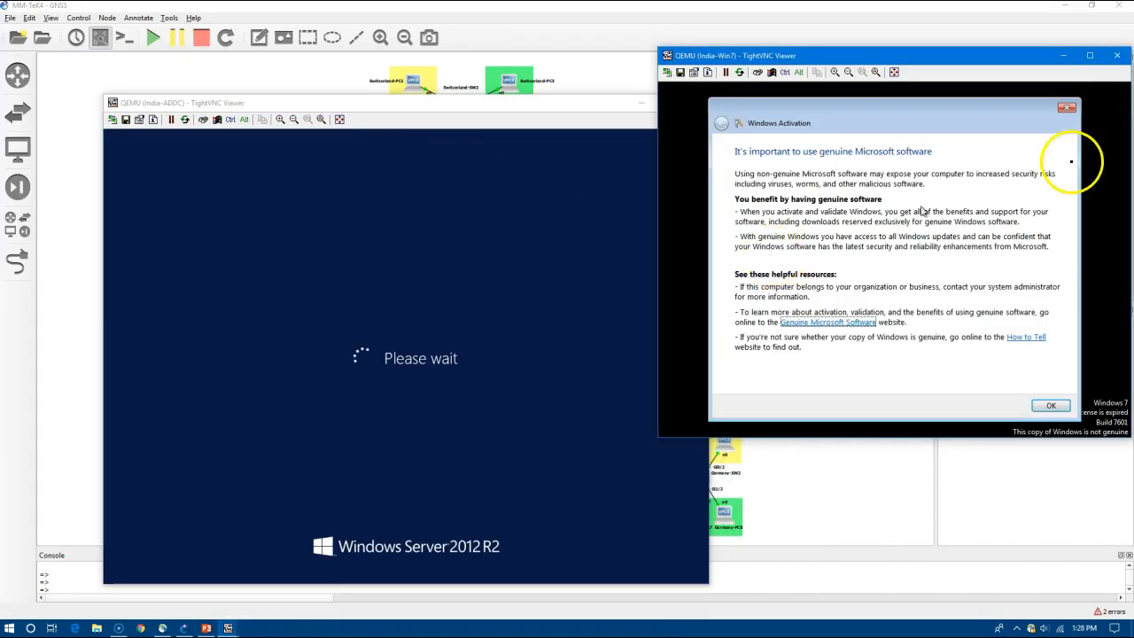
left_click(1063, 110)
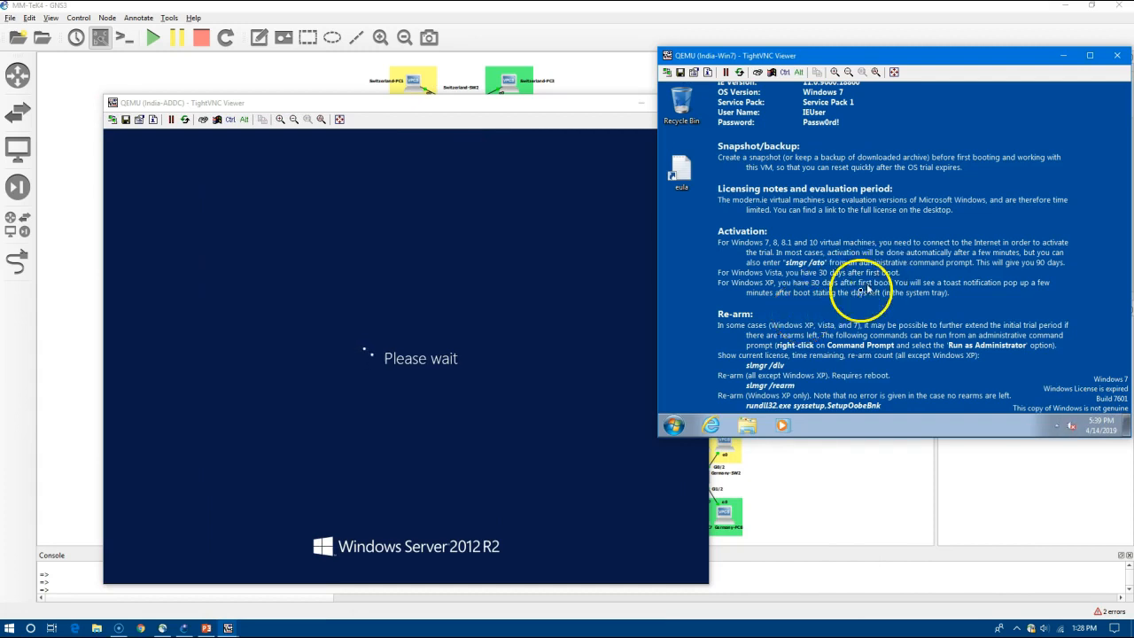
left_click(683, 427)
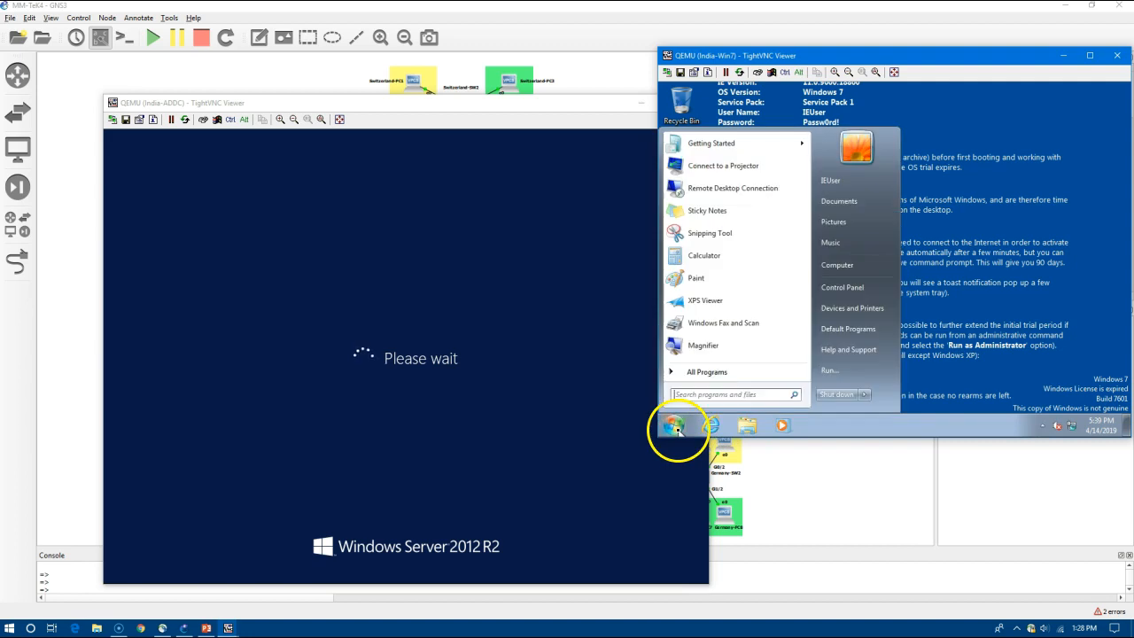
left_click(707, 372)
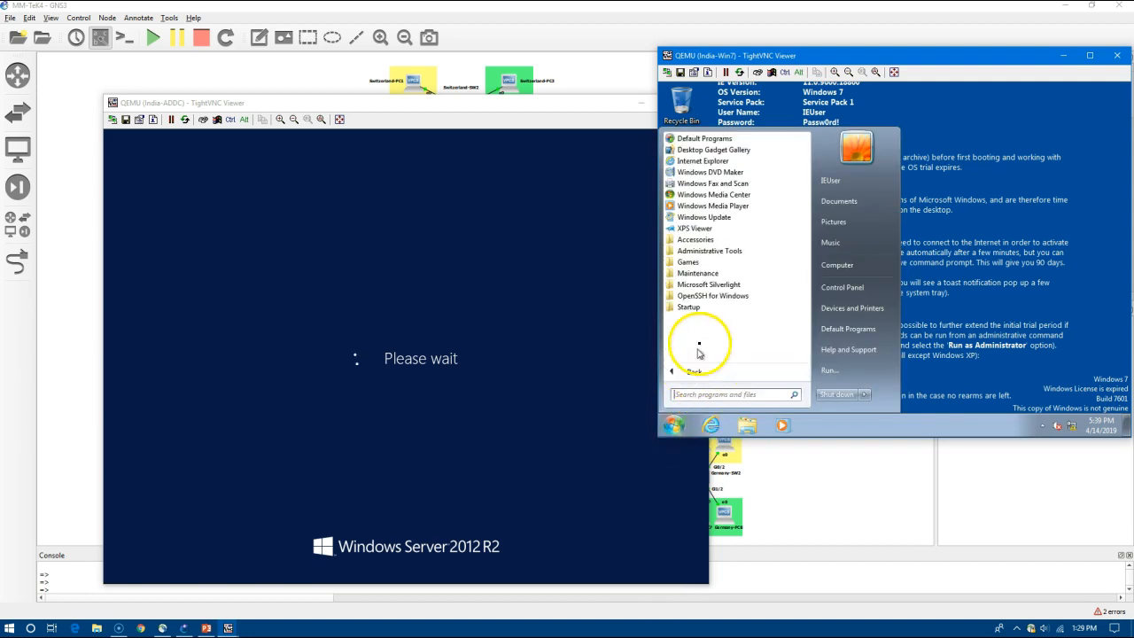
left_click(709, 240)
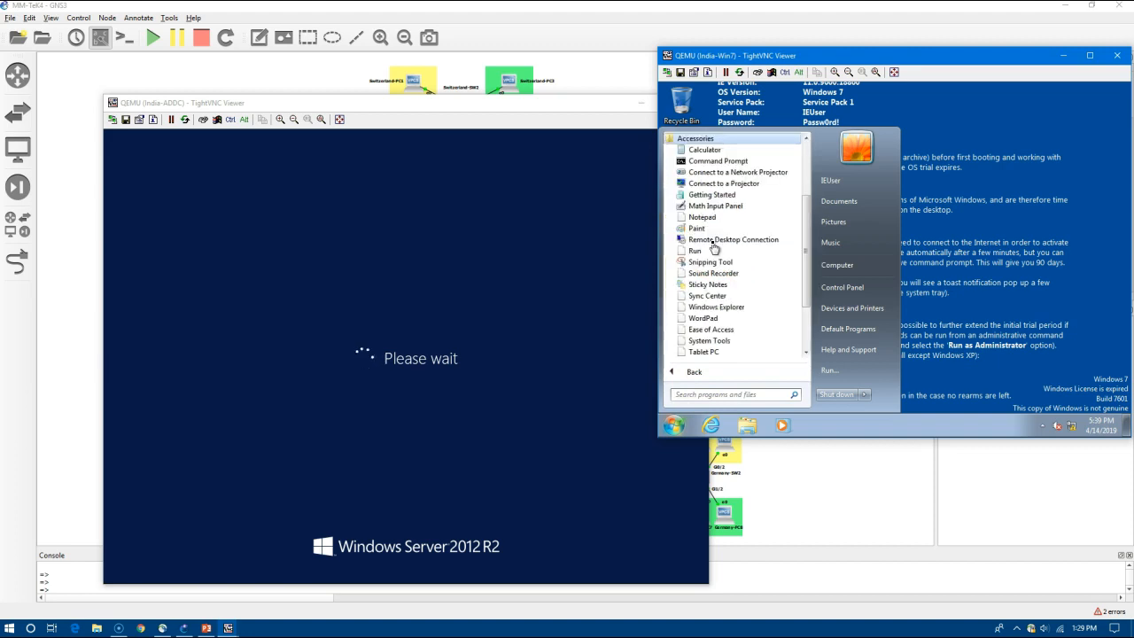
right_click(724, 161)
left_click(755, 183)
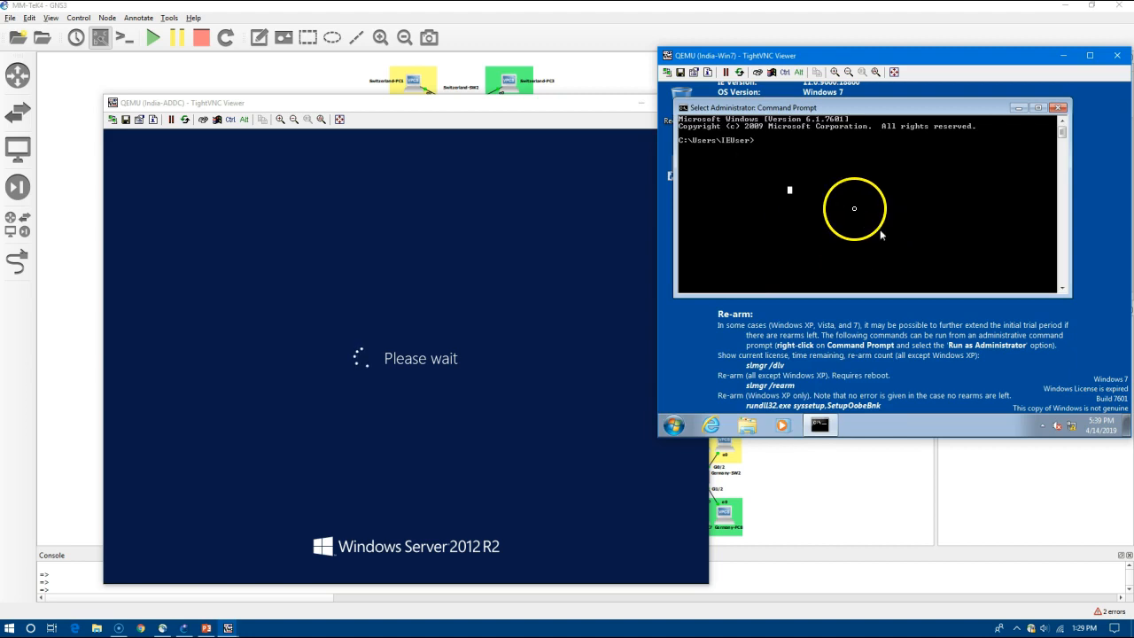
Run slmgr/rearm in the India-Win7 Command Prompt and restart that virtual machine.
left_click(790, 166)
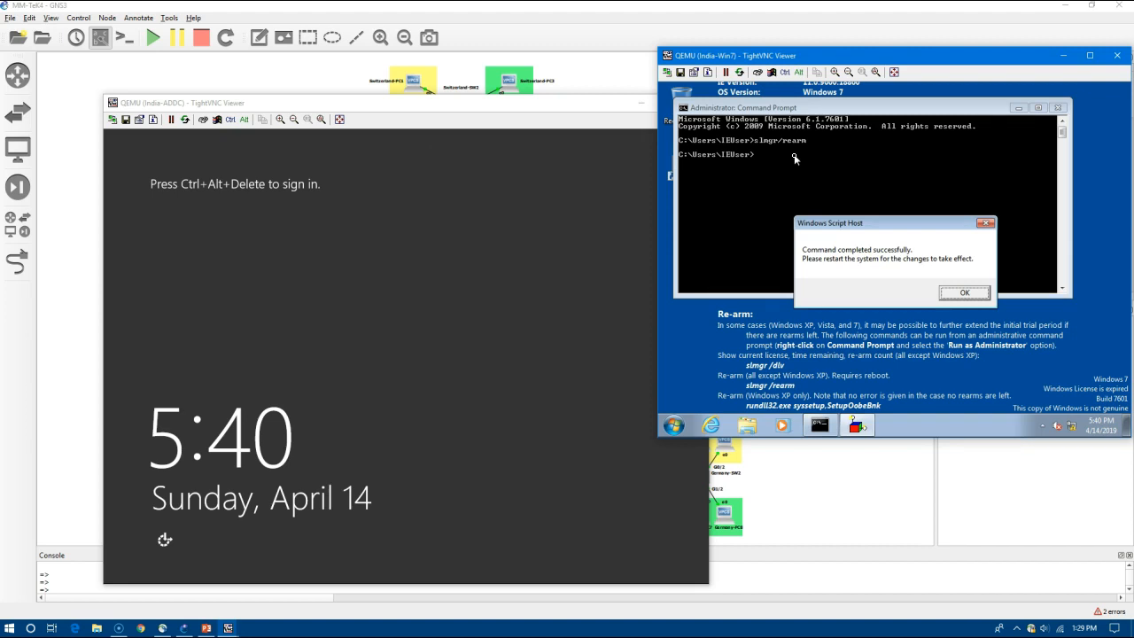
left_click(964, 292)
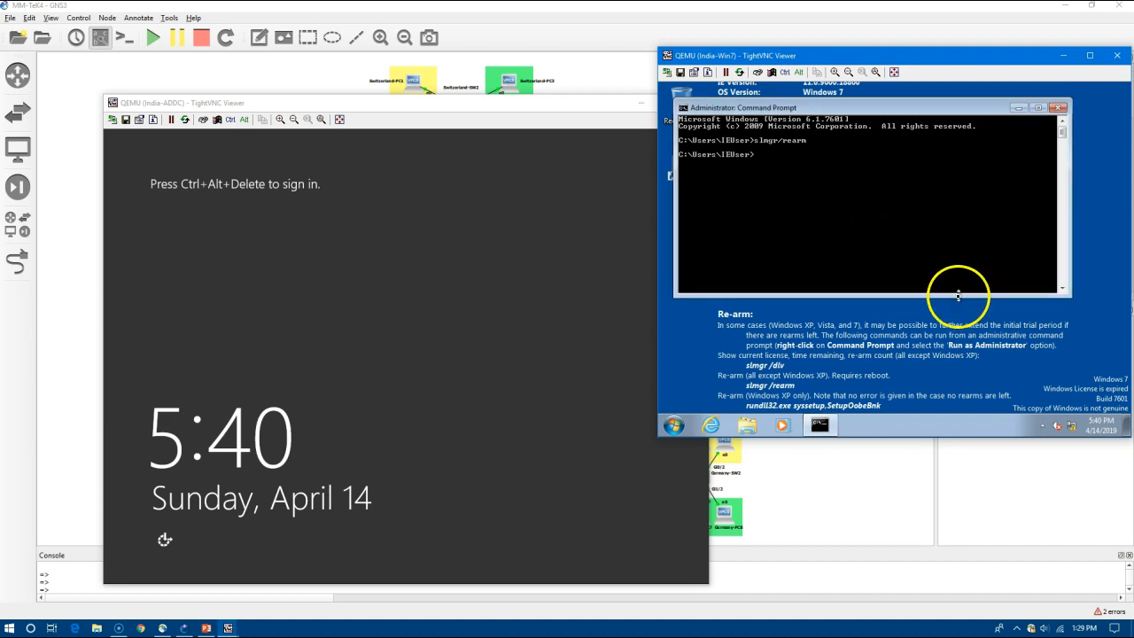
left_click(676, 426)
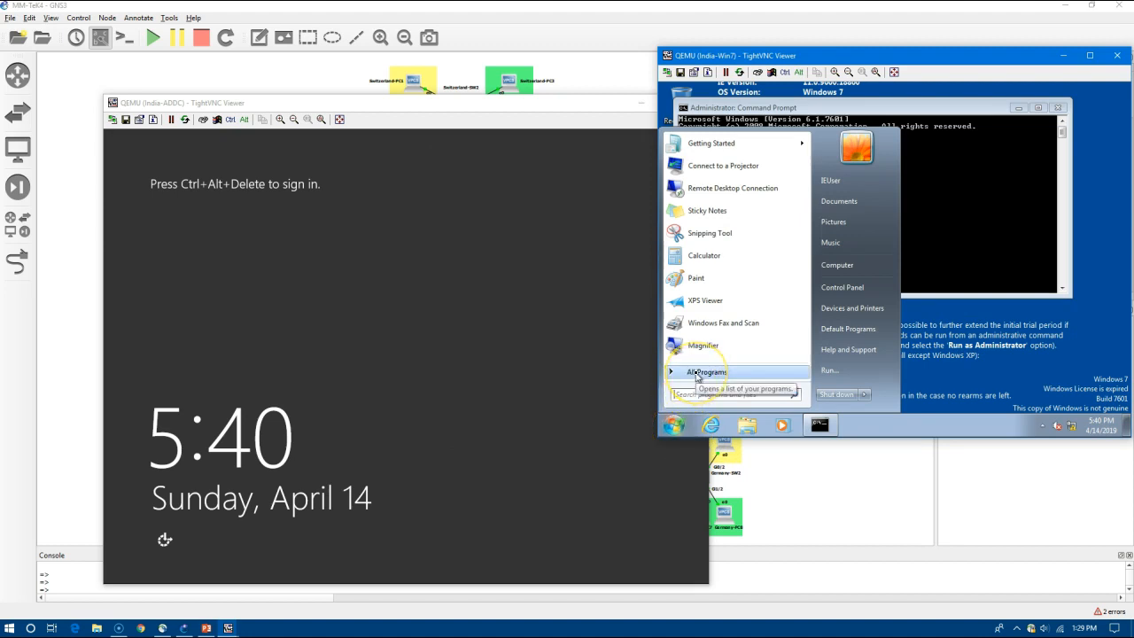
left_click(864, 394)
left_click(897, 380)
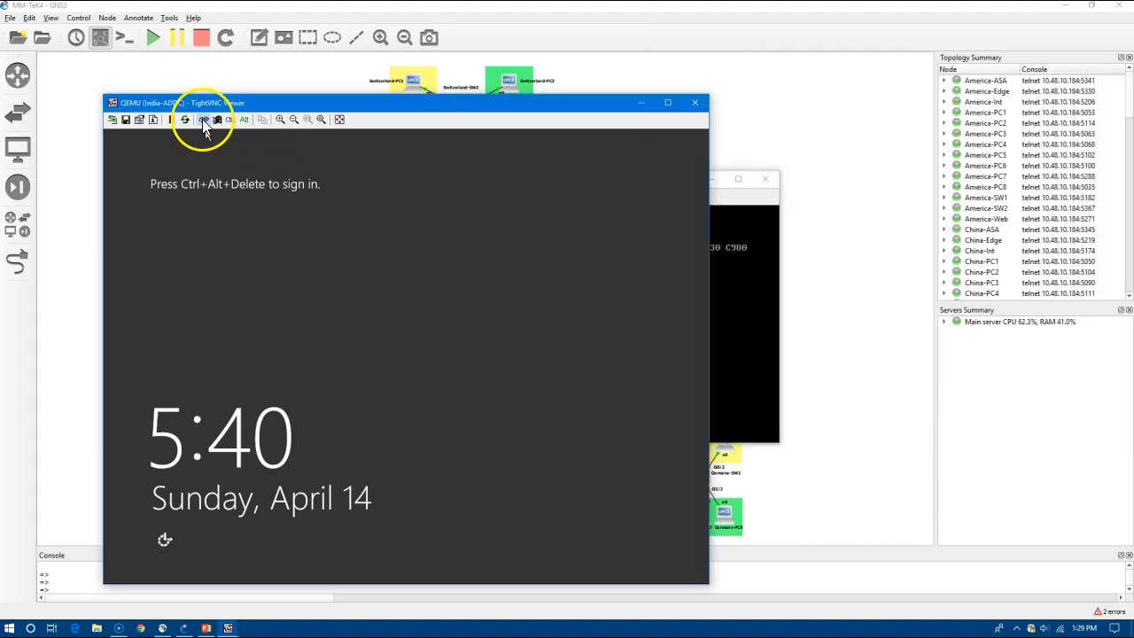
Sign in to India-ADDC as the domain Administrator with the account password.
left_click(203, 122)
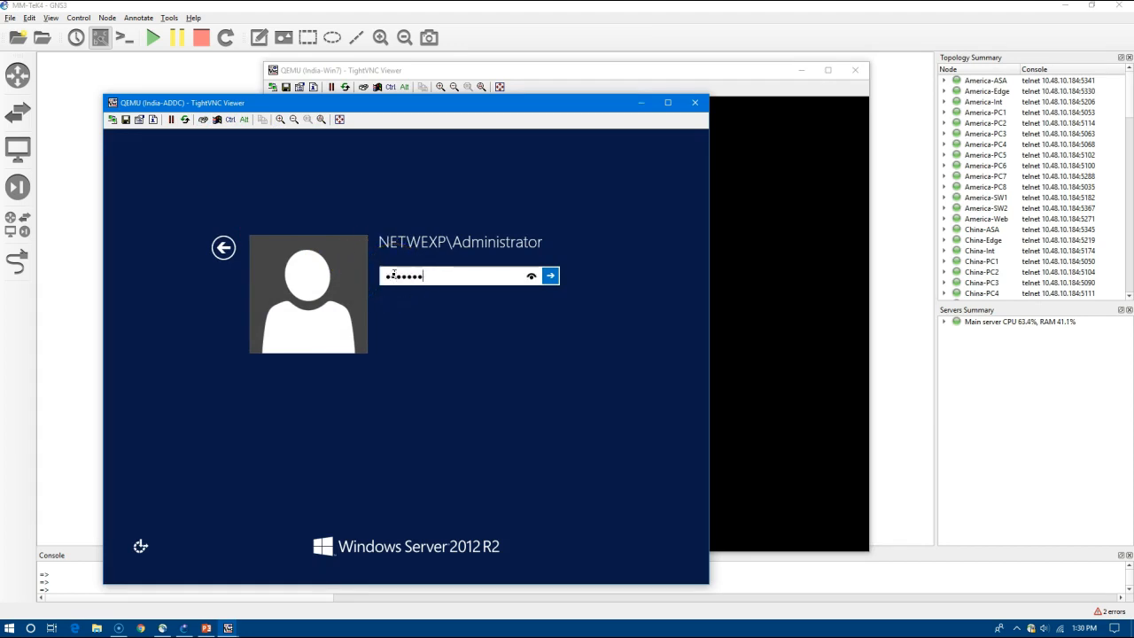
key("Return")
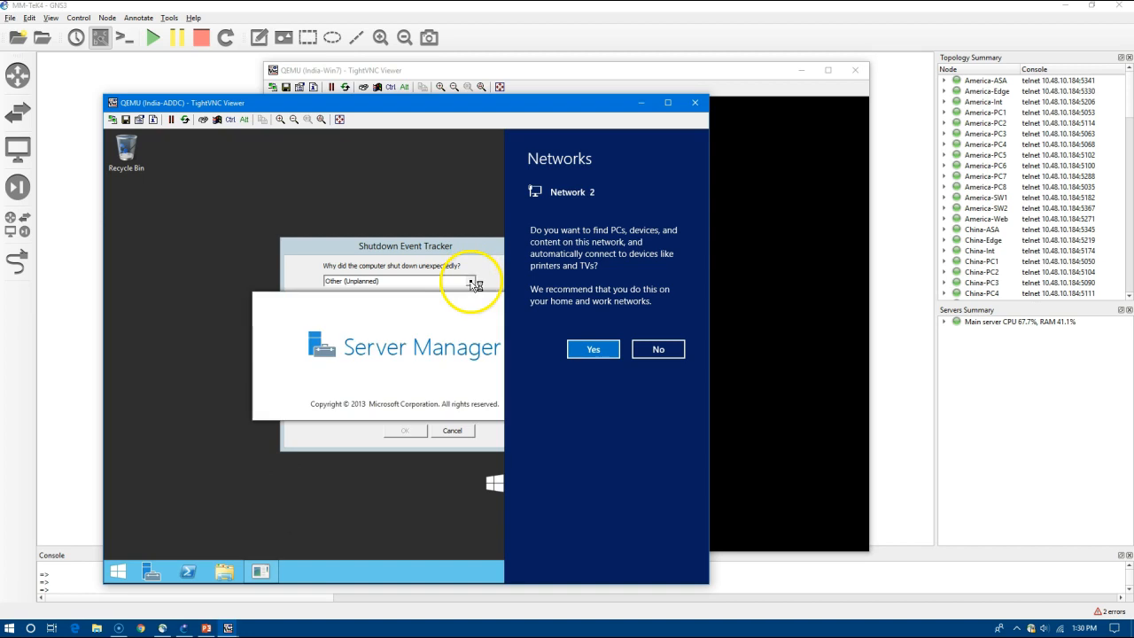
Submit Other Failure: System Unresponsive as the unexpected shutdown reason on India-ADDC.
left_click(471, 282)
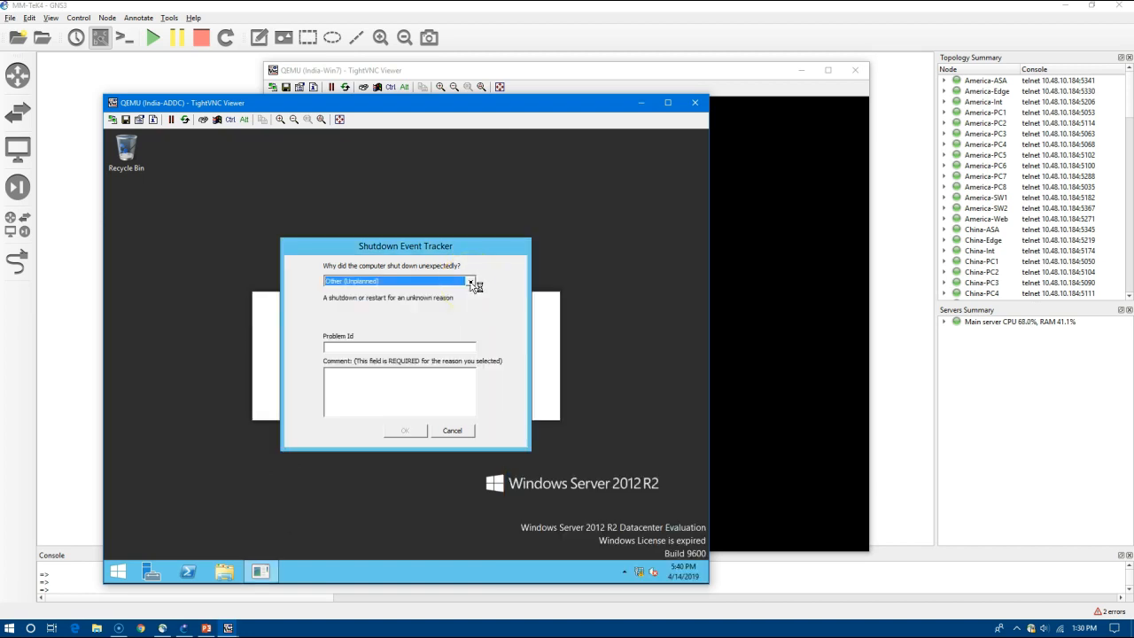
left_click(470, 282)
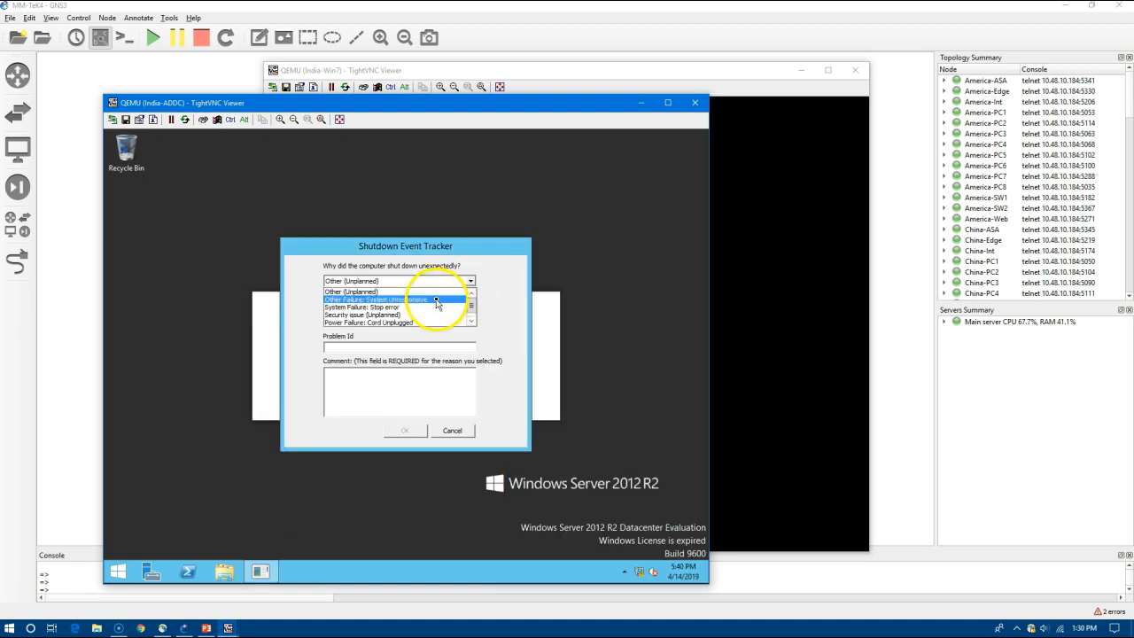
left_click(439, 303)
left_click(405, 430)
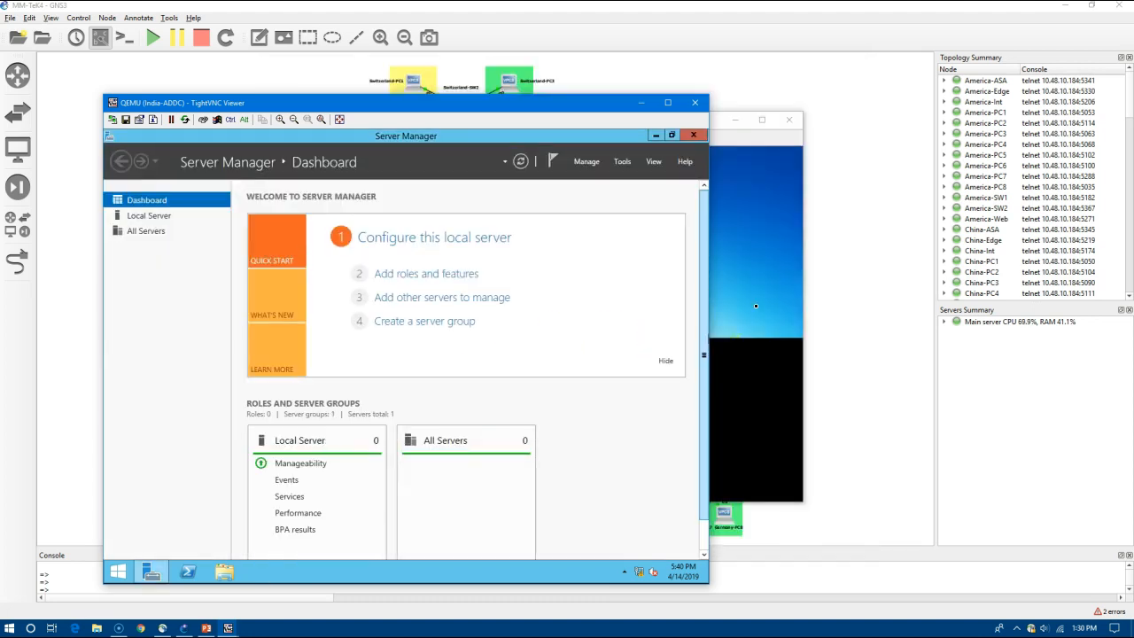
Place the India-Win7 console beside the server console and run ipconfig in its Command Prompt.
left_click(753, 220)
left_click_drag(615, 115, 880, 111)
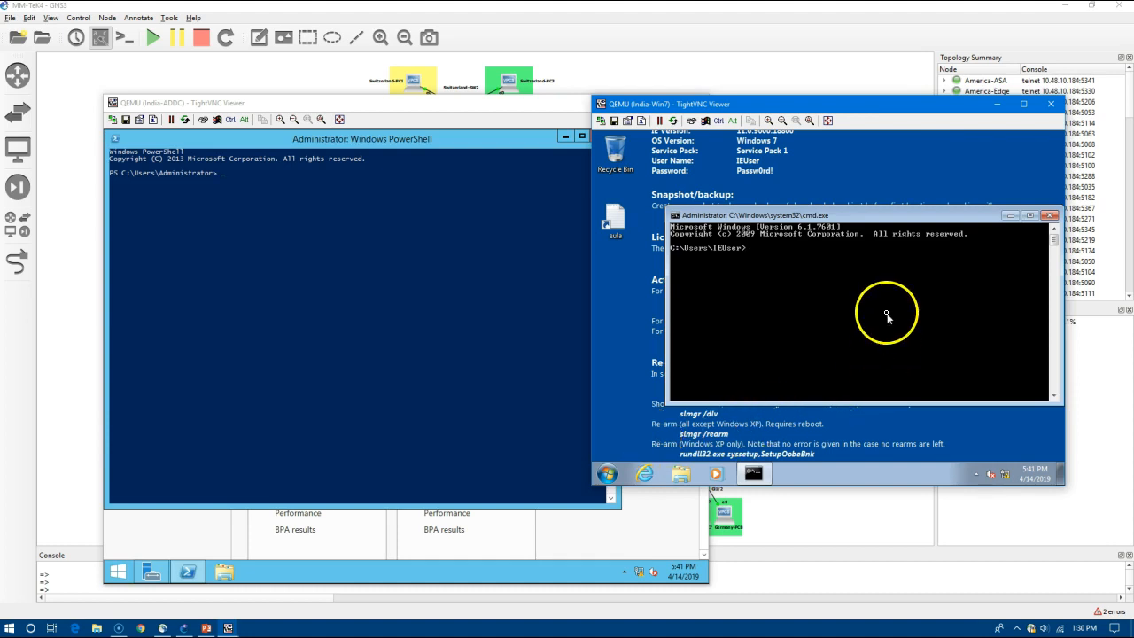
left_click(834, 307)
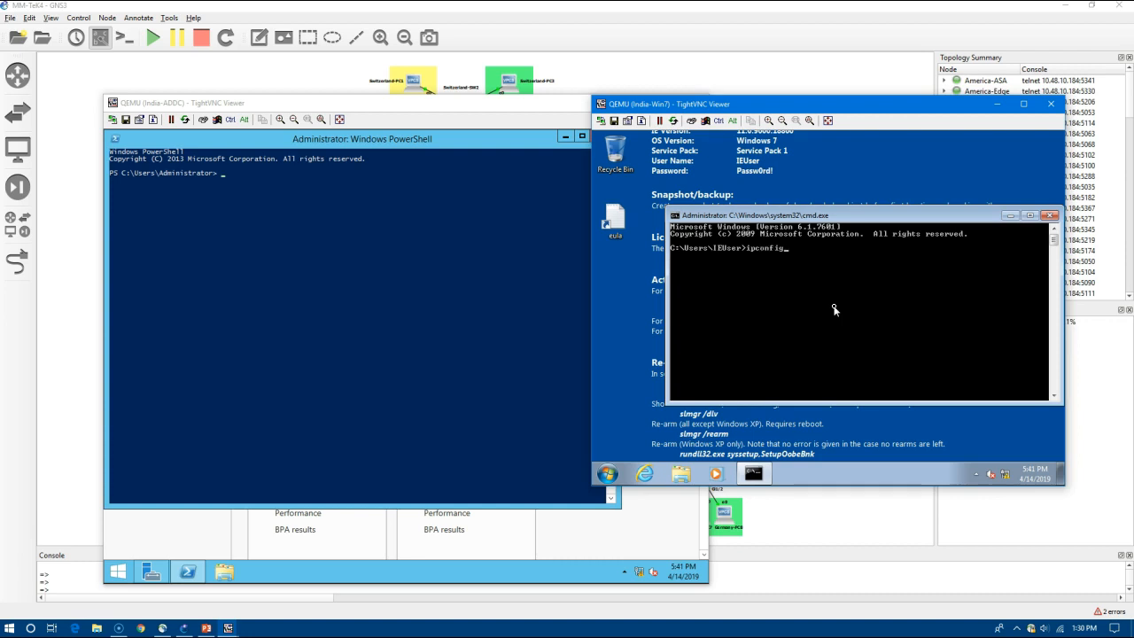
key("Return")
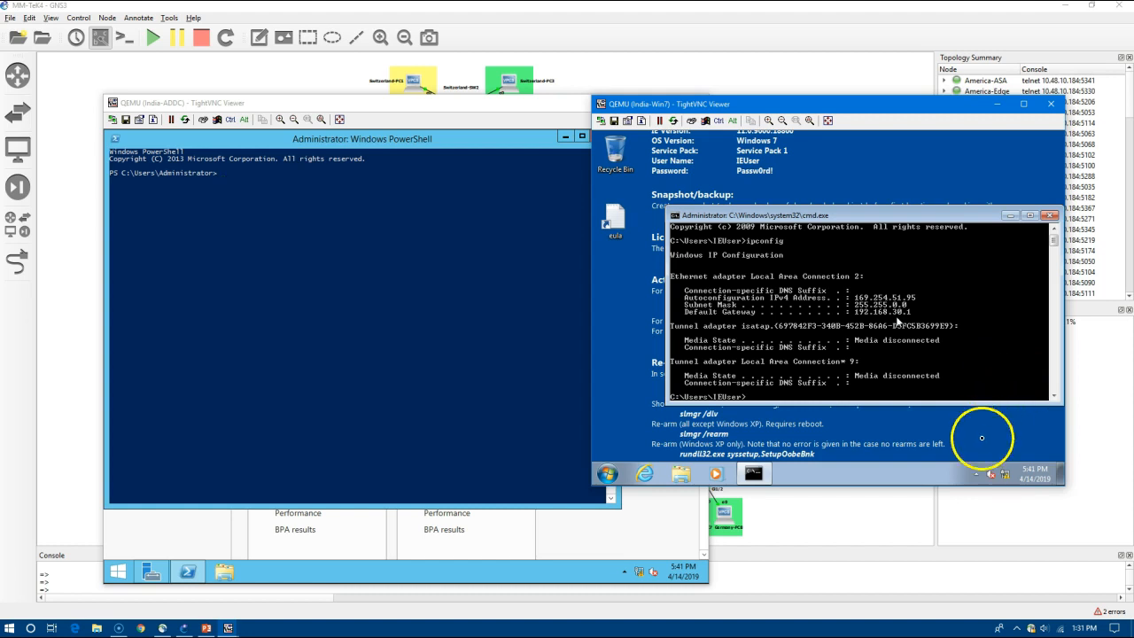
right_click(1006, 479)
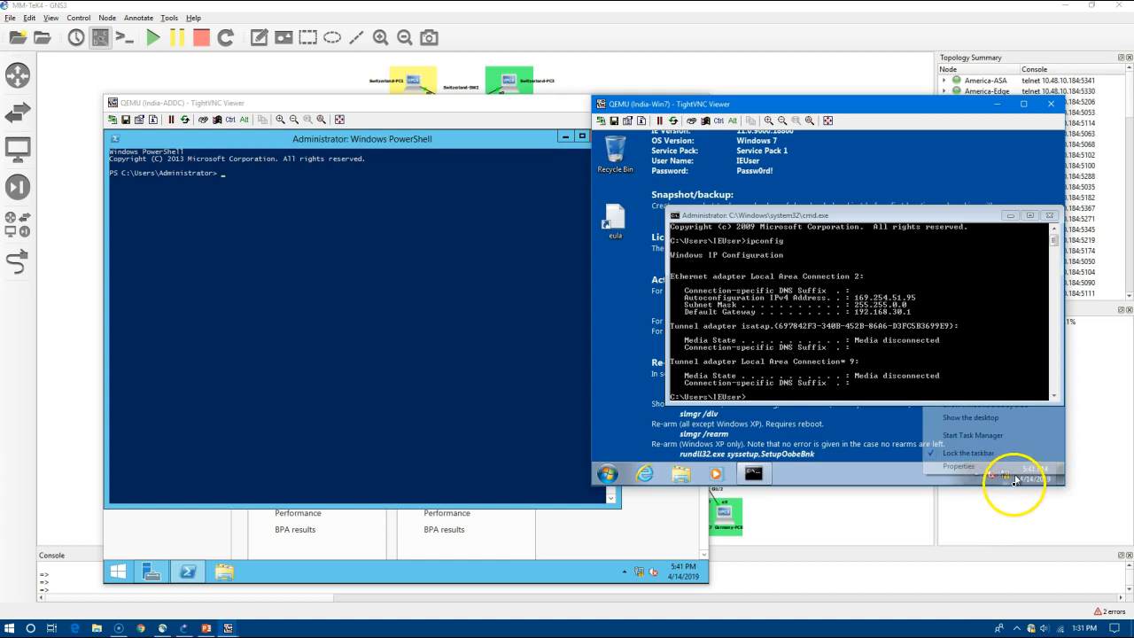
left_click(989, 503)
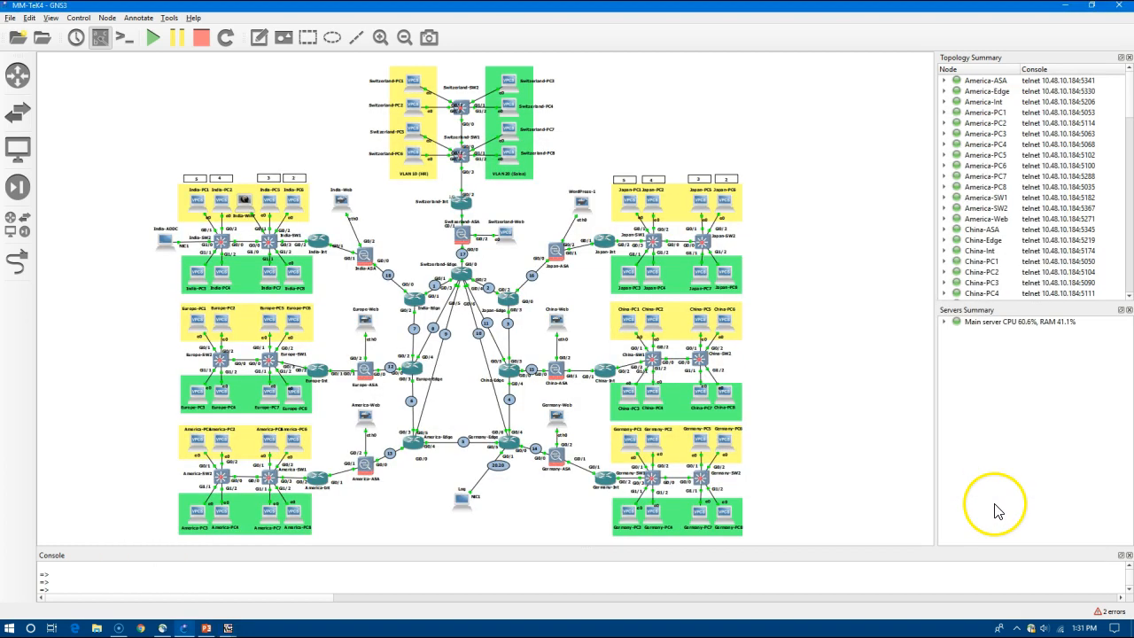
left_click(228, 628)
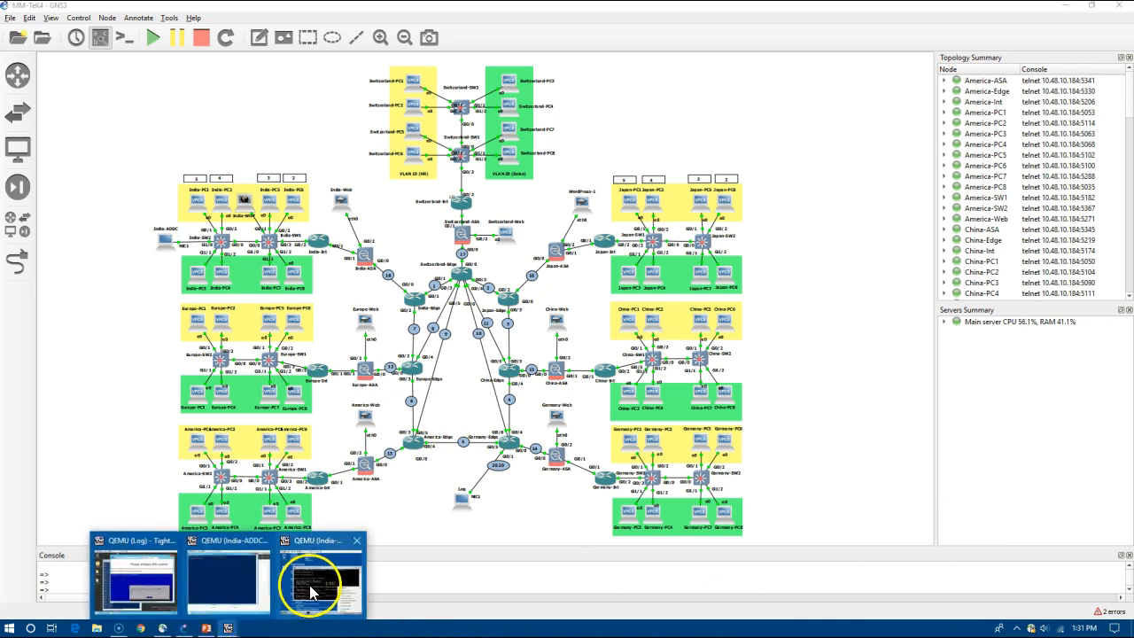
left_click(312, 583)
left_click(229, 628)
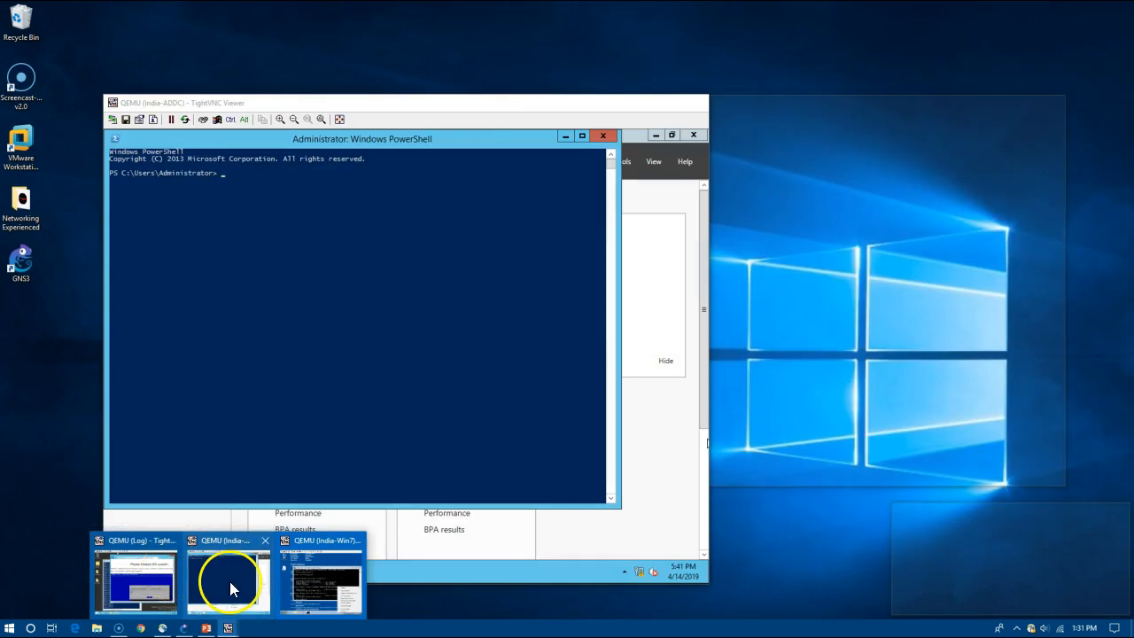
left_click(230, 581)
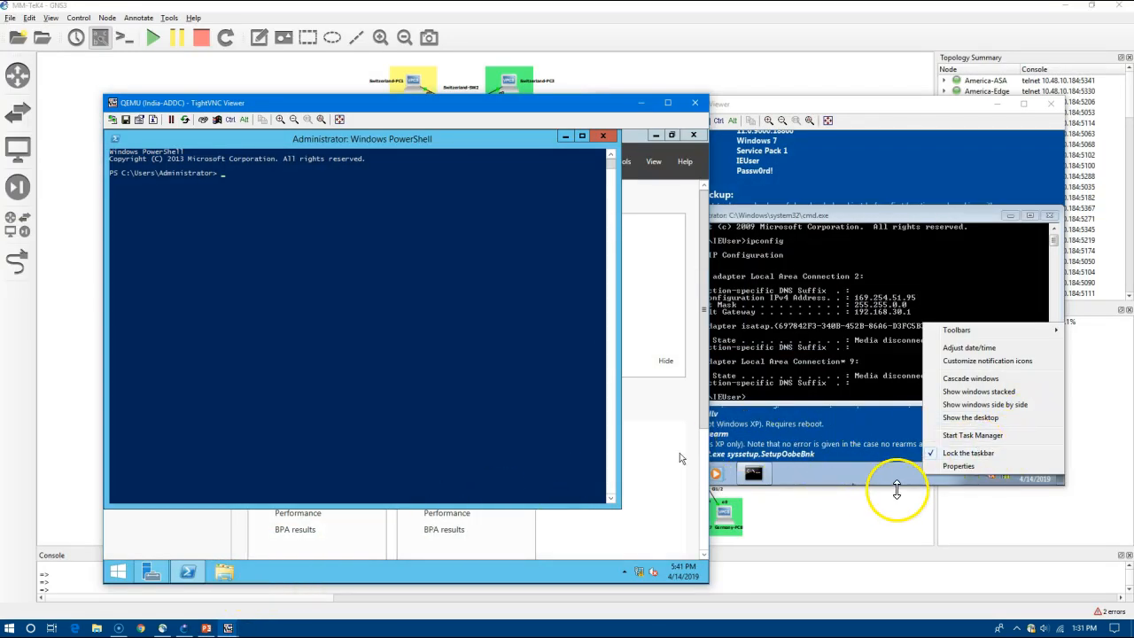
left_click(885, 484)
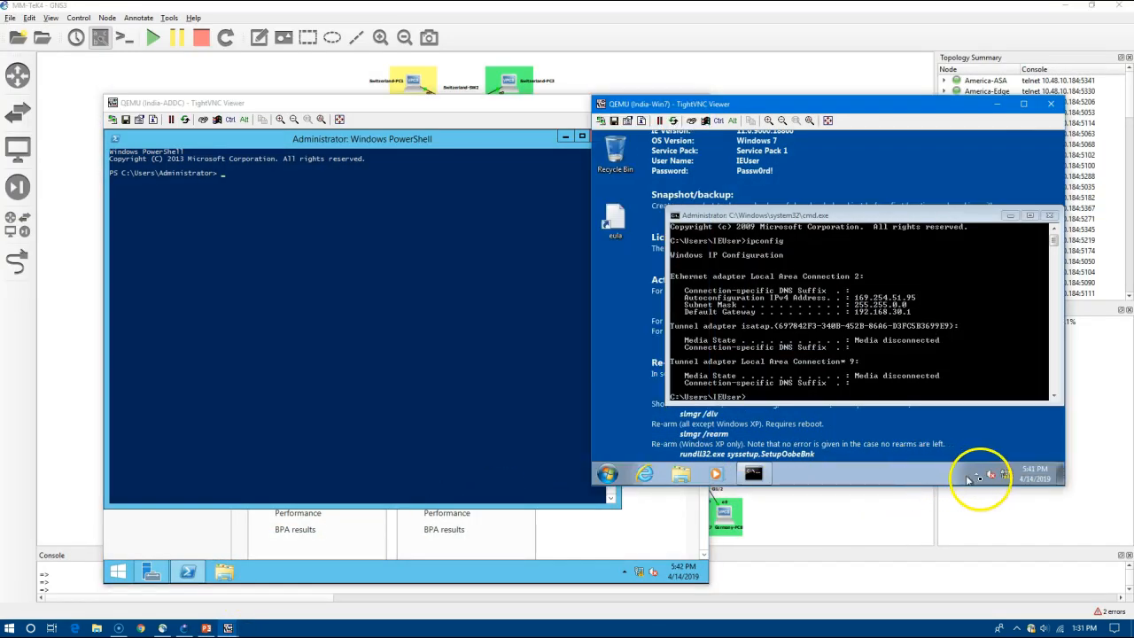
Open the Internet Protocol Version 4 (TCP/IPv4) properties of Local Area Connection 2 on India-Win7.
right_click(1005, 475)
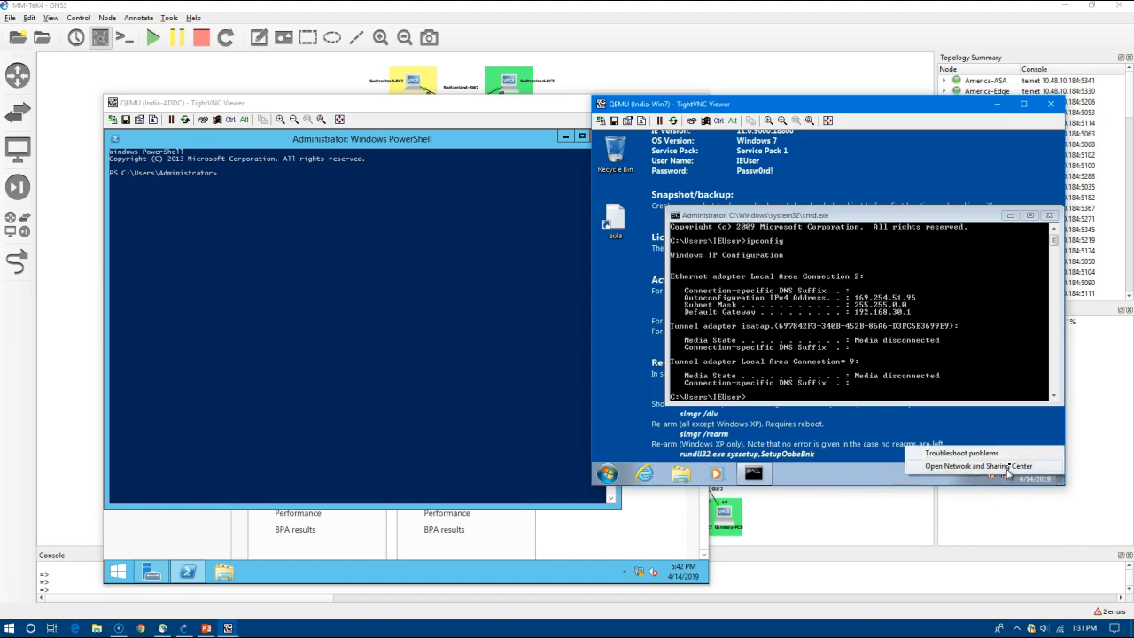
left_click(1007, 474)
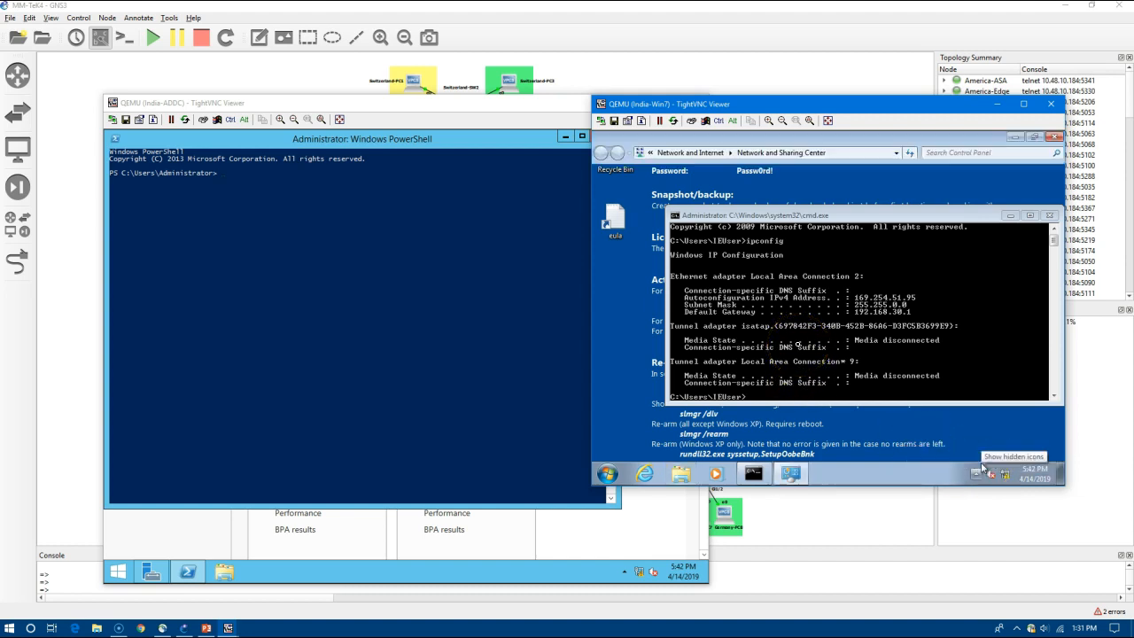
left_click(634, 203)
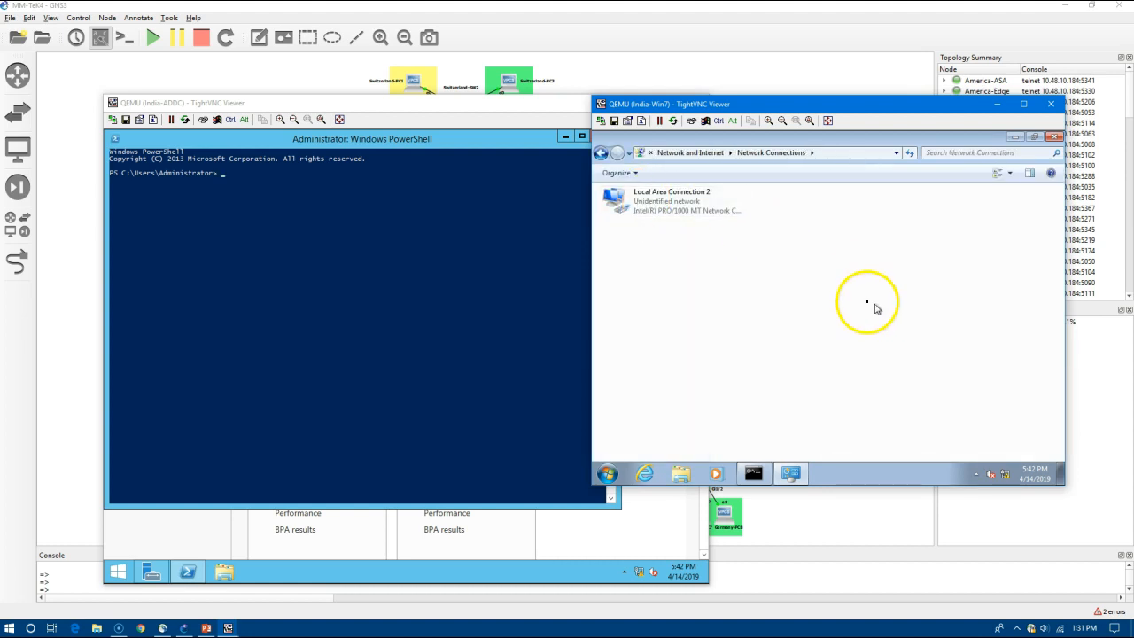
left_click(696, 211)
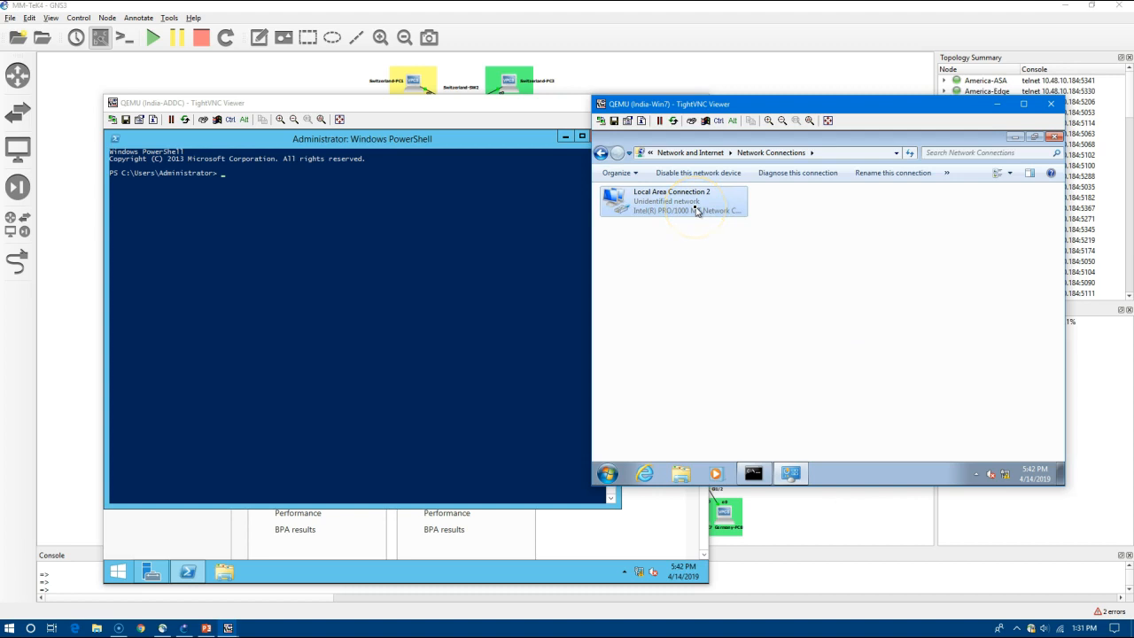
right_click(696, 211)
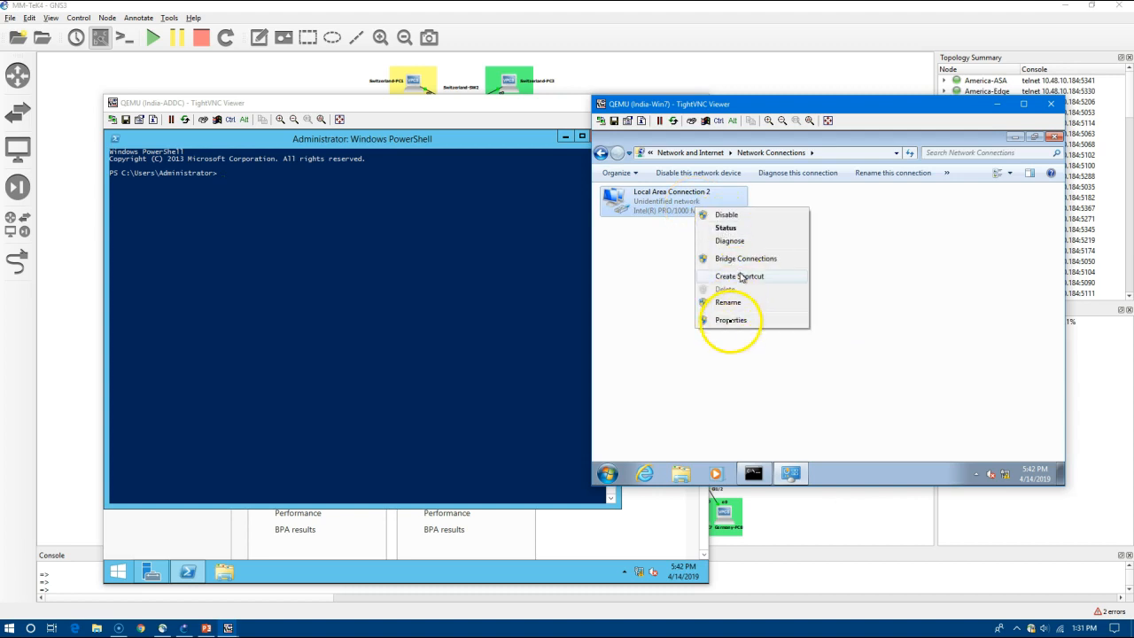
left_click(732, 320)
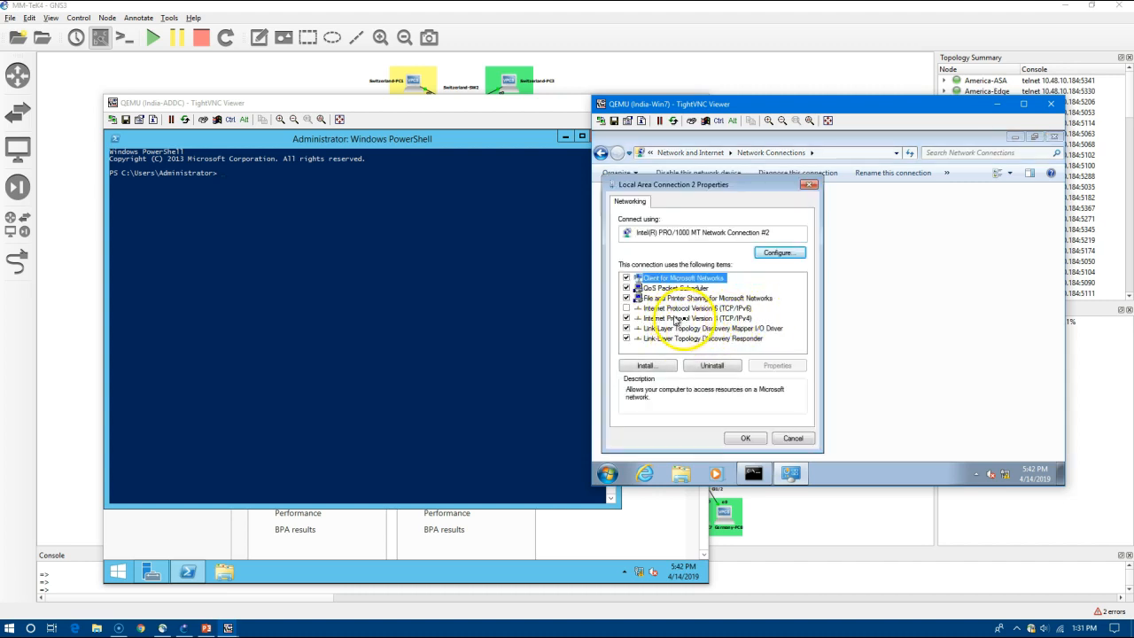
left_click(704, 318)
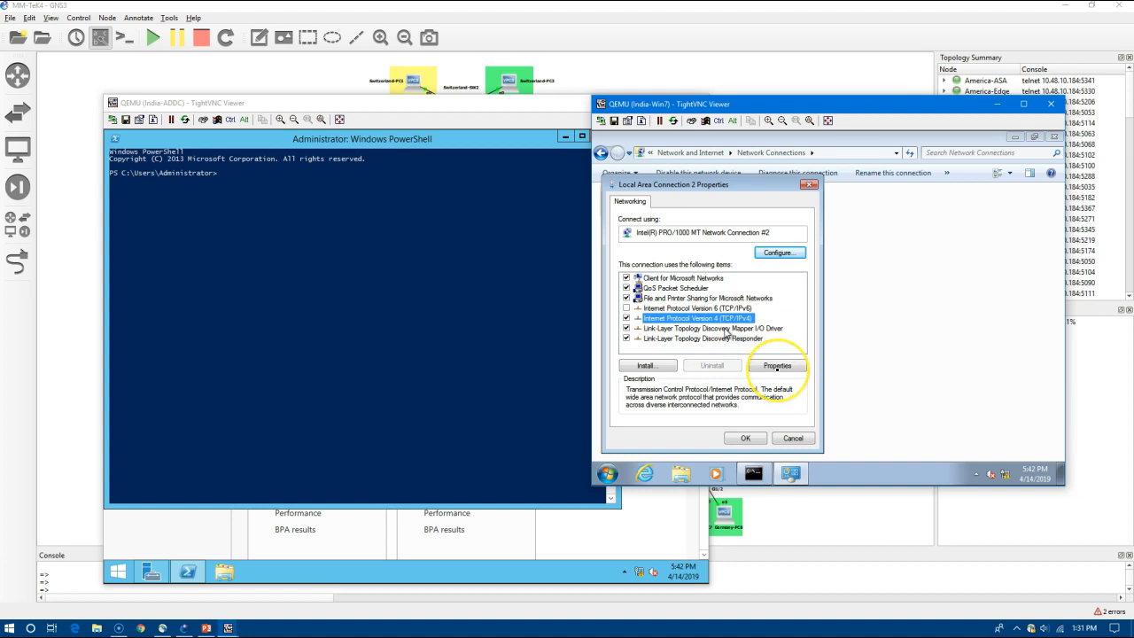
left_click(777, 366)
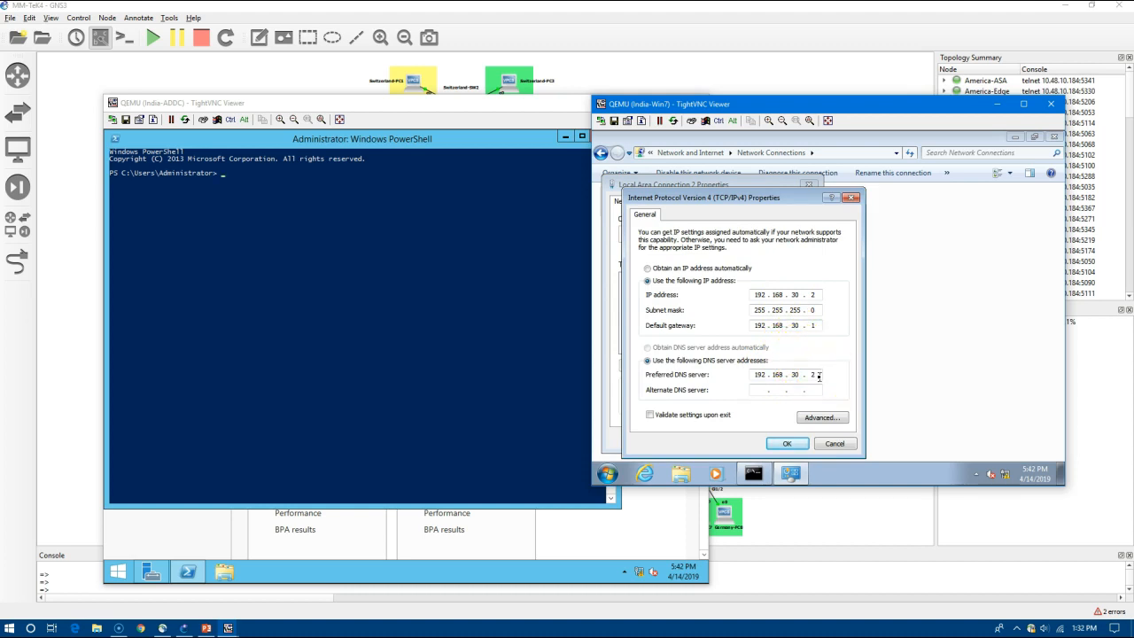
Run ipconfig in the India-ADDC PowerShell window to check the server's IP settings.
left_click(211, 197)
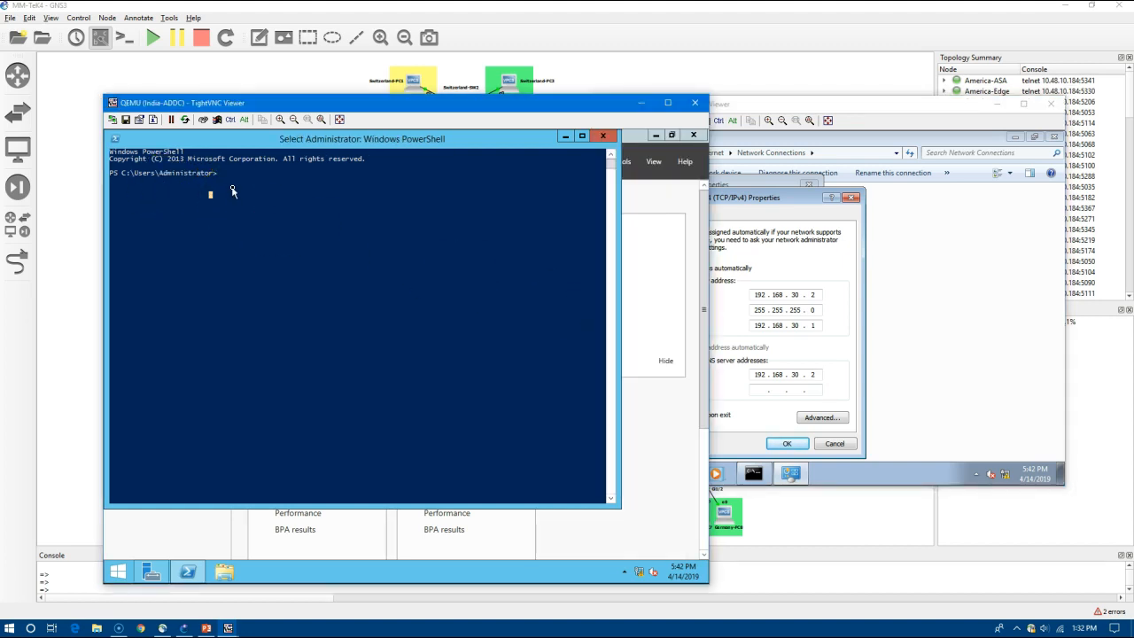
type("ipconfig")
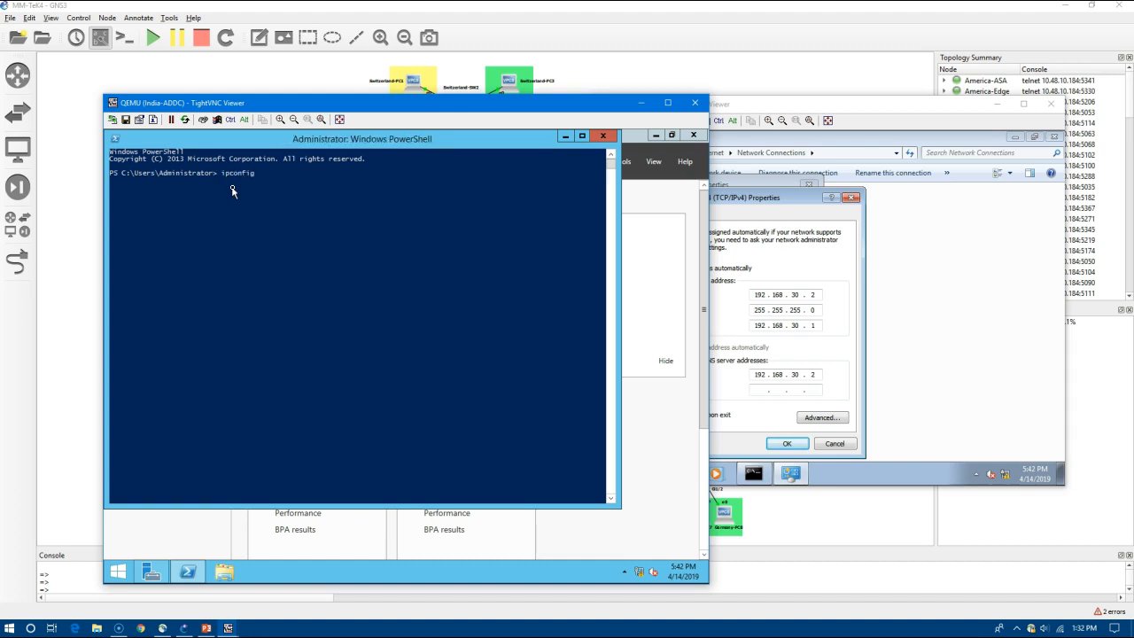
key("Return")
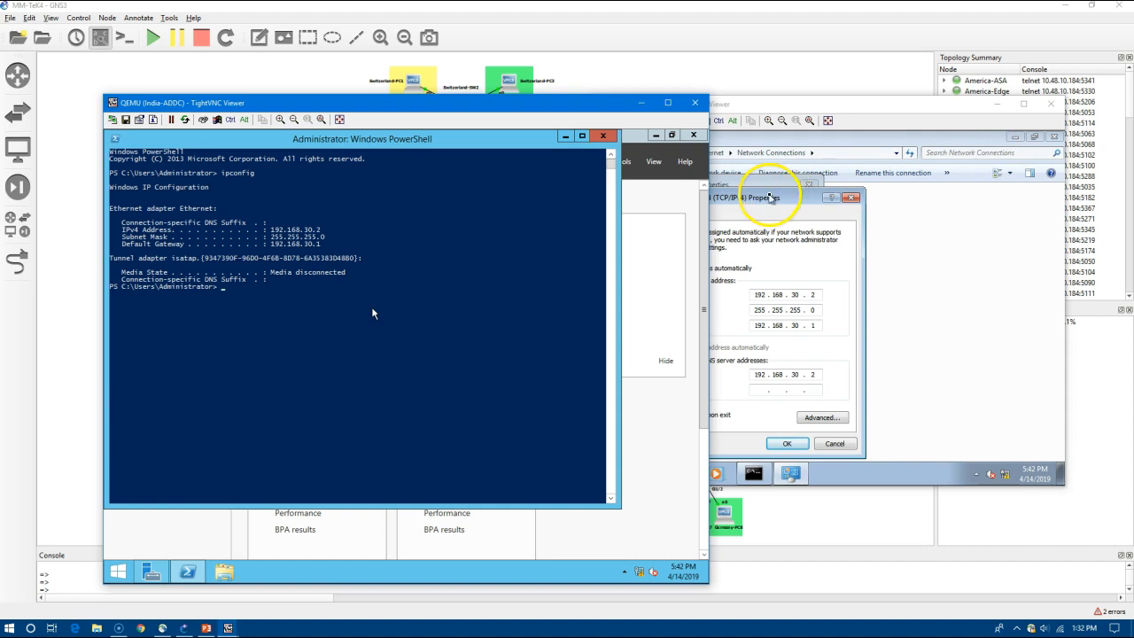
Set India-Win7's IP address to 192.168.30.3 and alternate DNS server to 192.168.30.1, then apply and close the connection properties.
left_click(791, 197)
left_click(820, 294)
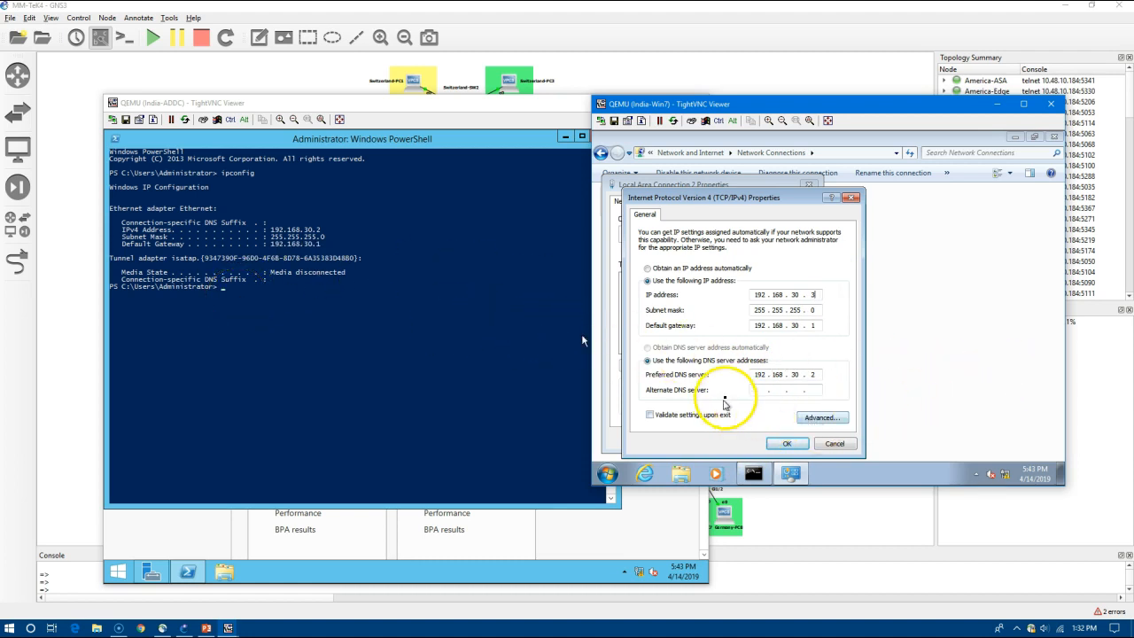
left_click(760, 389)
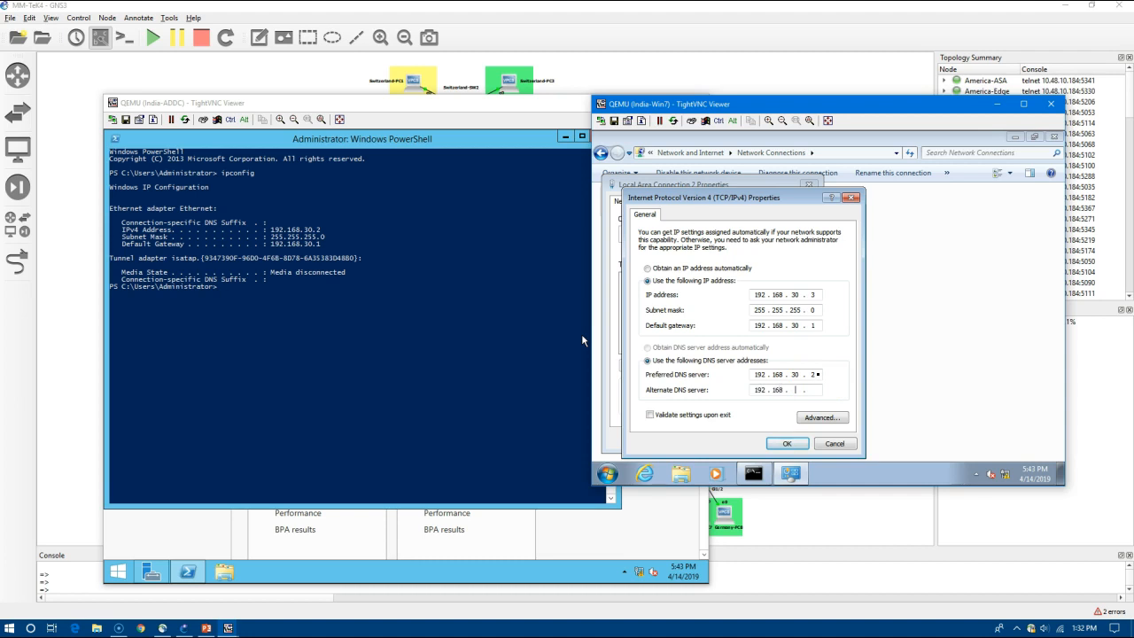
type("192 . 168 . 30")
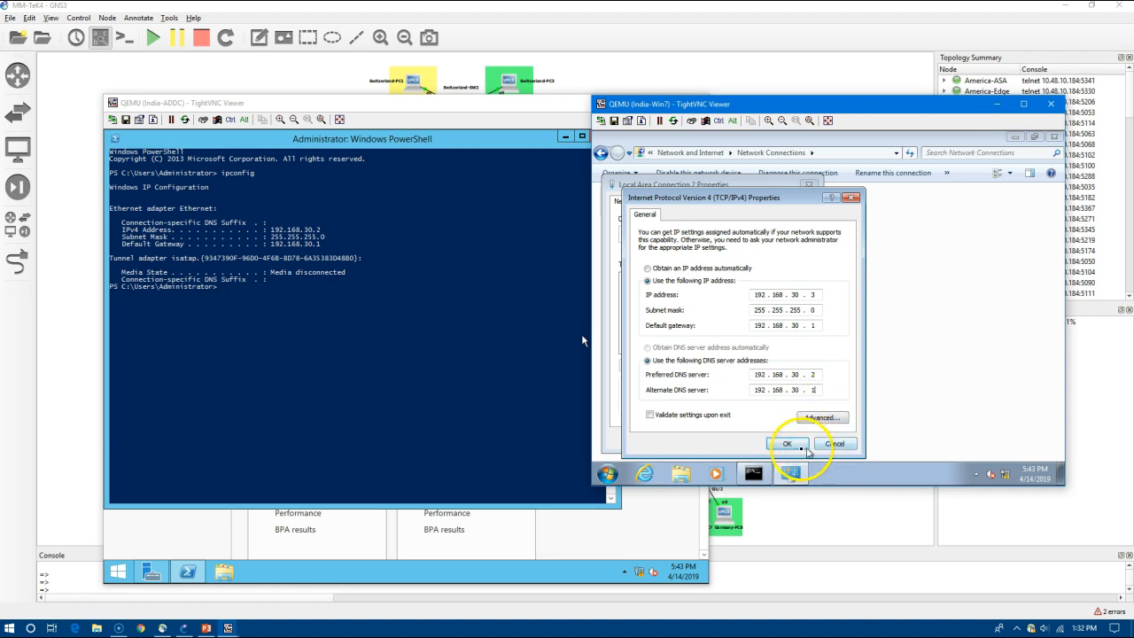
left_click(789, 445)
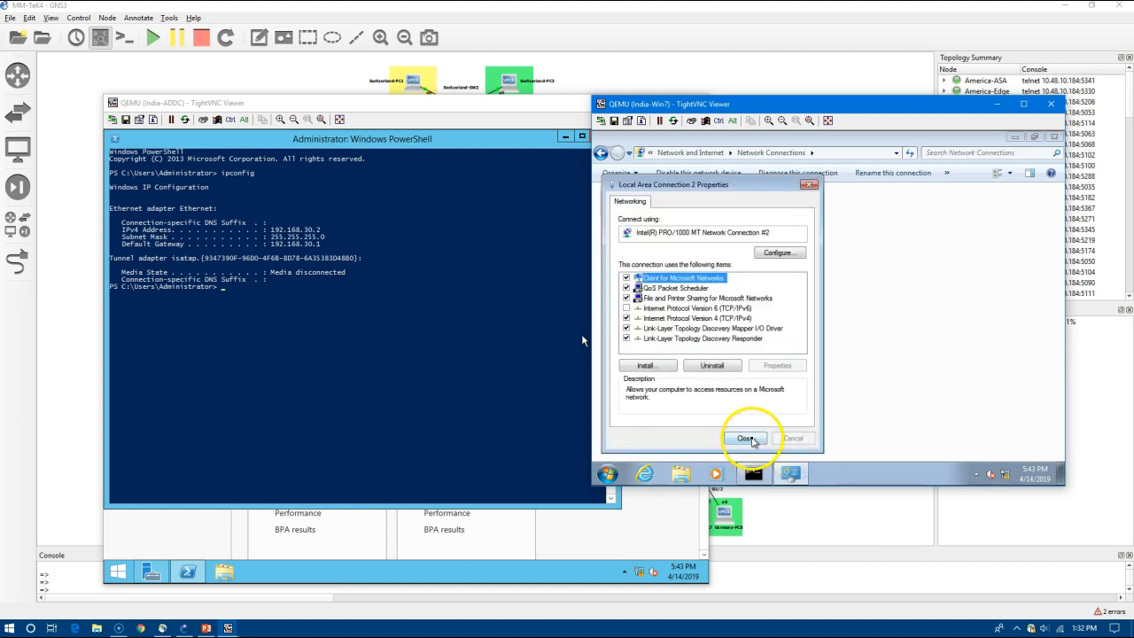
left_click(751, 439)
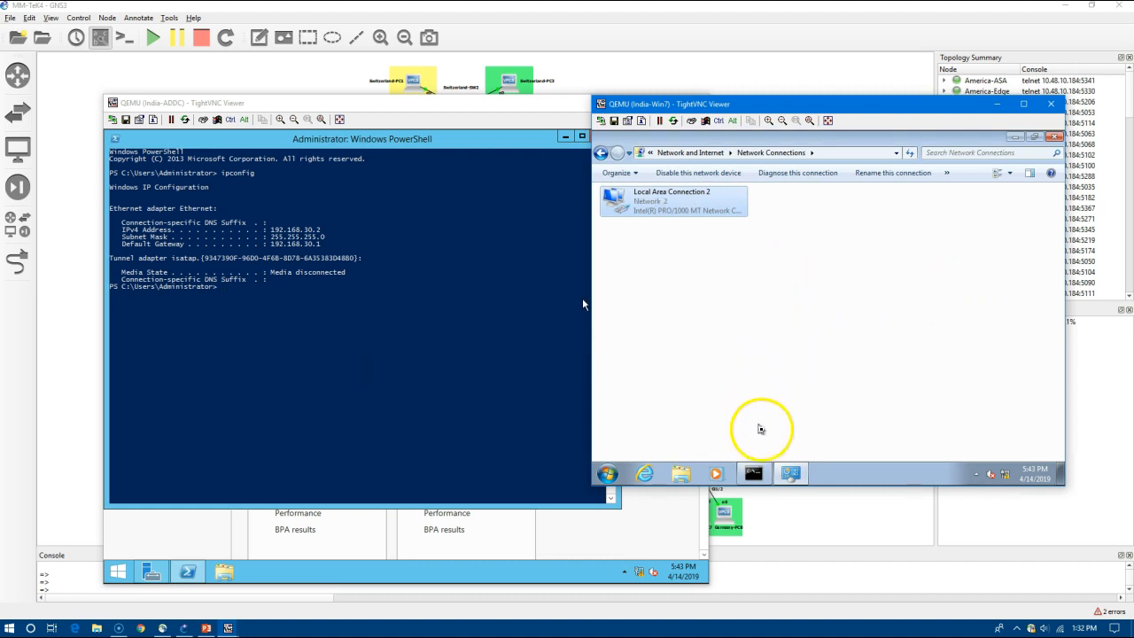
Run ipconfig in the India-Win7 Command Prompt, then ping 192.168.3.2.
left_click(755, 475)
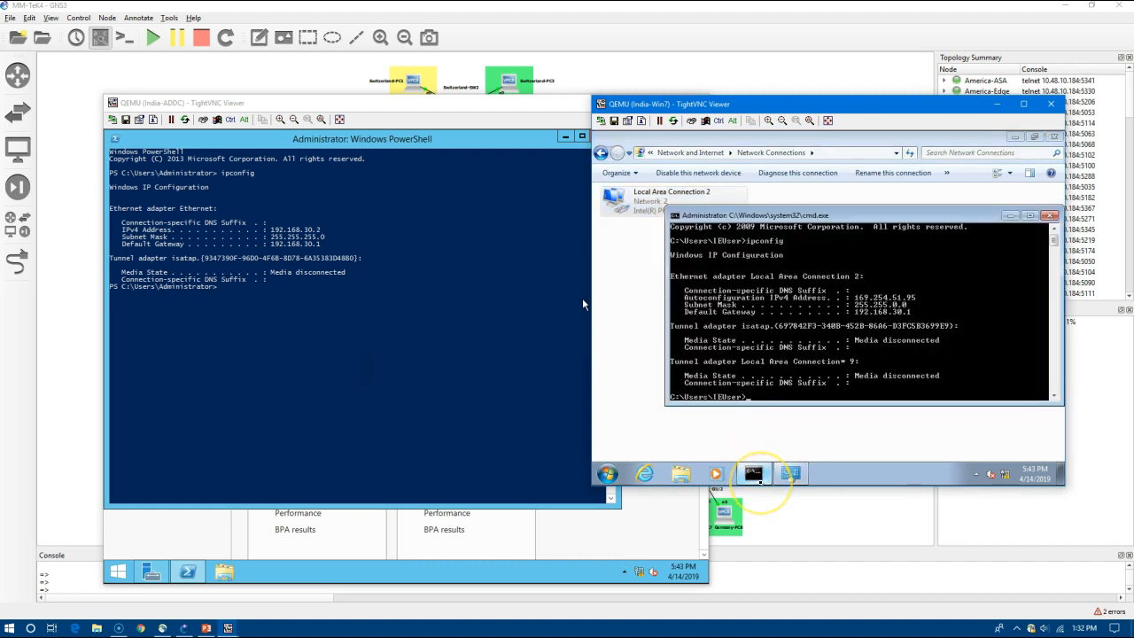
type("ipconfig")
key("Return")
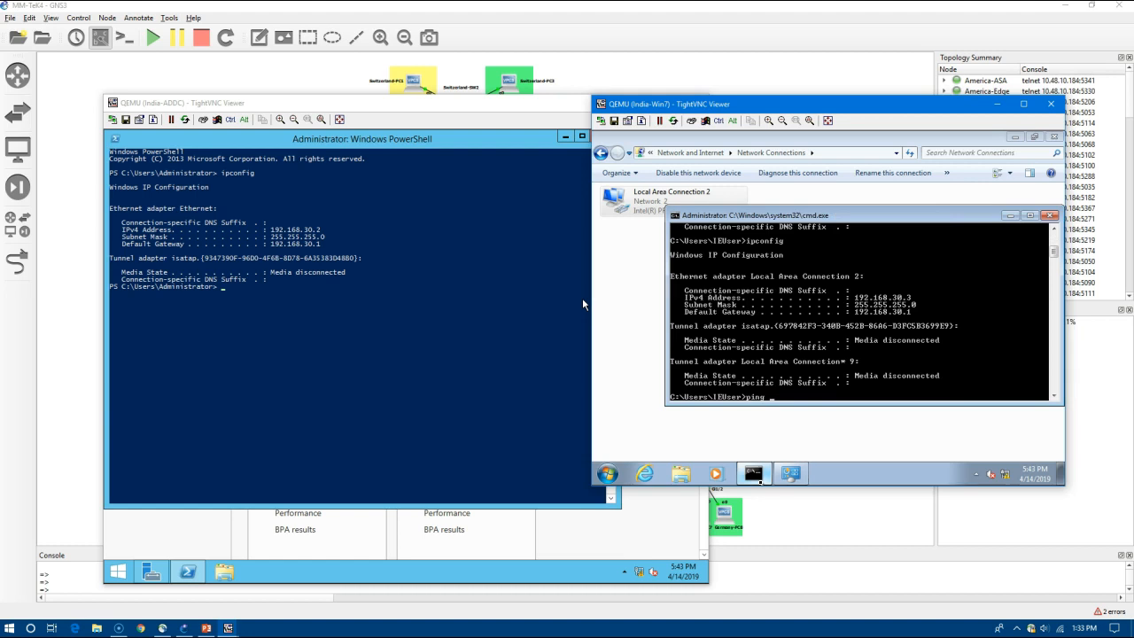
type("ping 192.168.3.2")
key("Return")
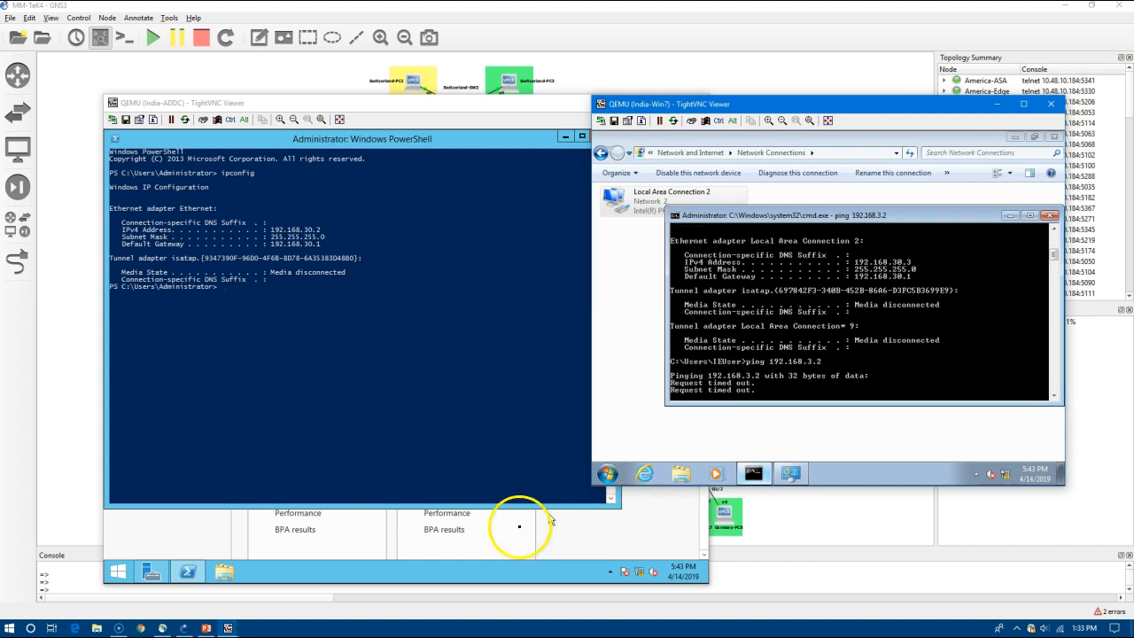
Ping the client address 192.168.30.3 from PowerShell on India-ADDC.
left_click(322, 332)
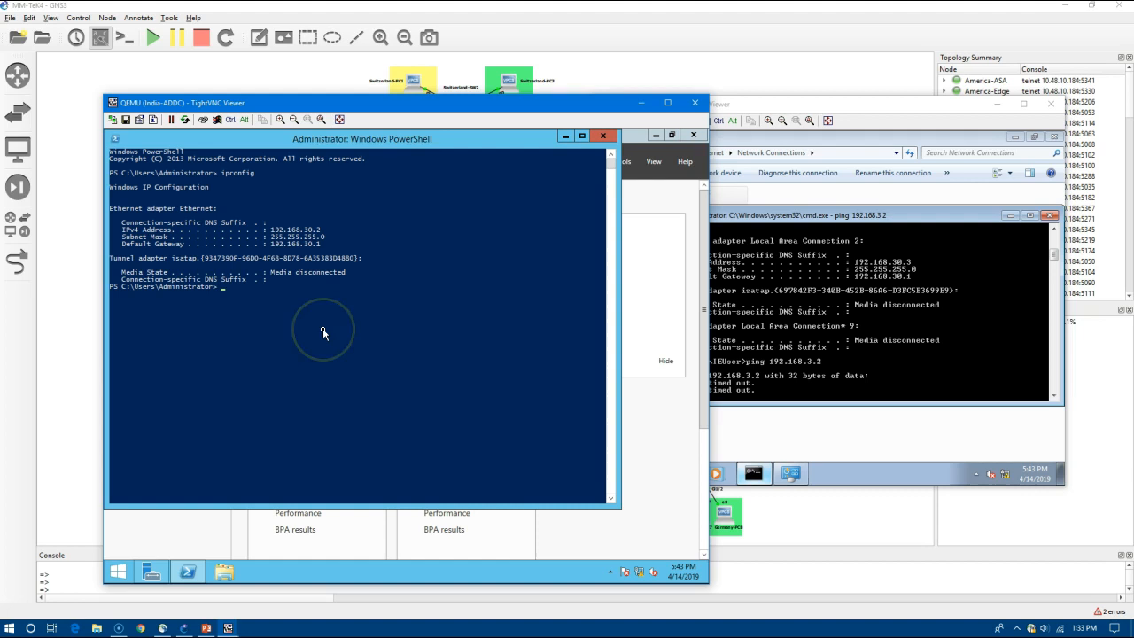
left_click(251, 293)
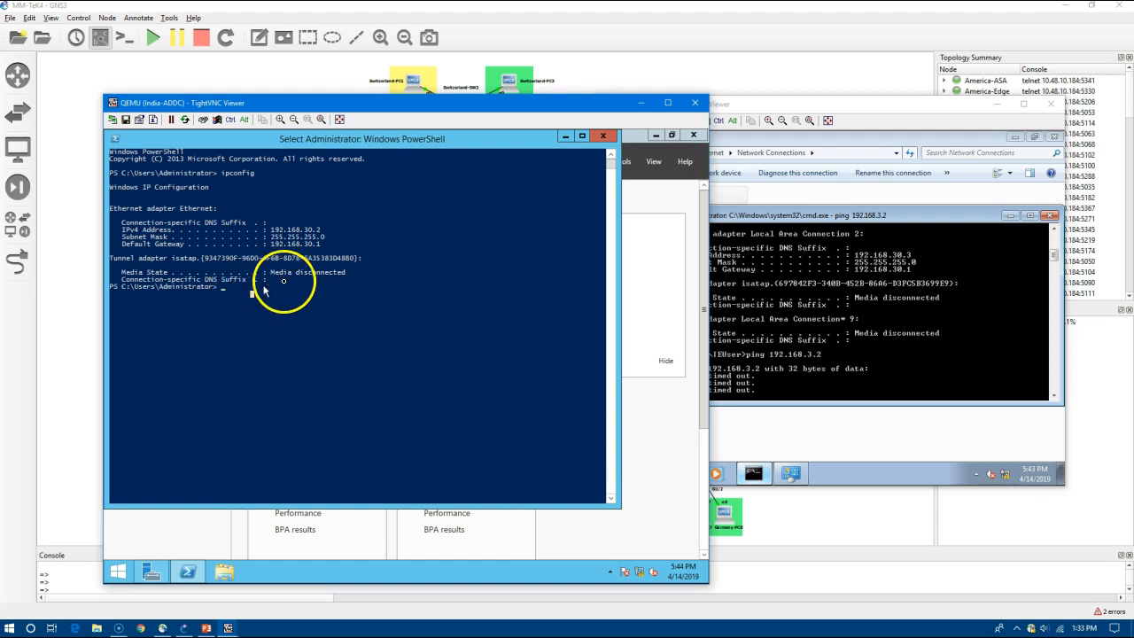
type("ping 192.168")
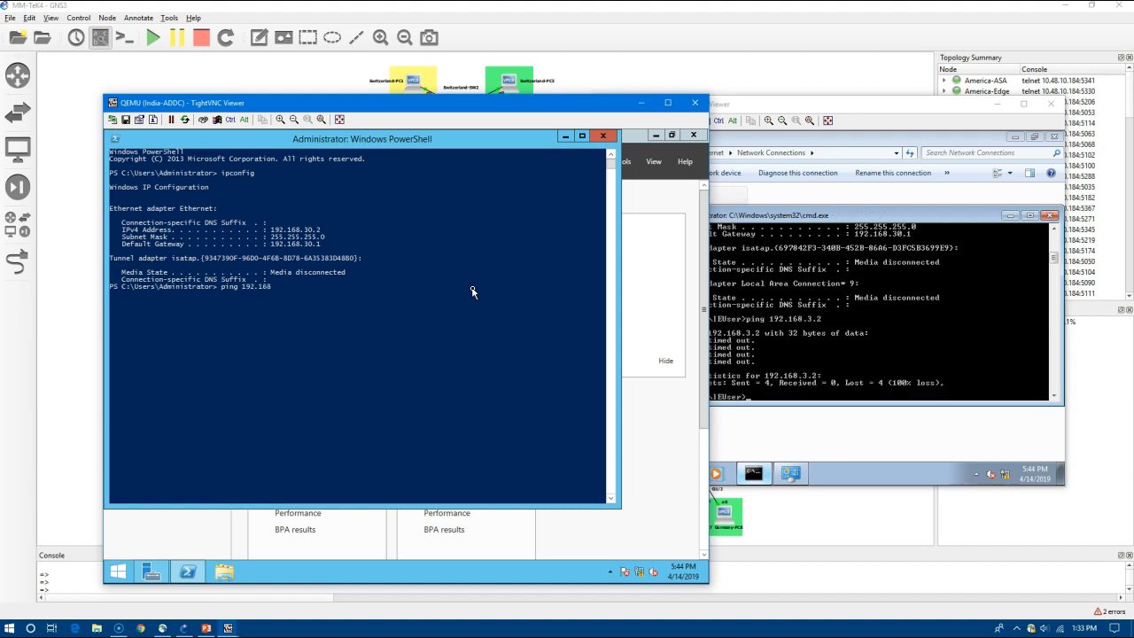
type(".30.3")
key("Return")
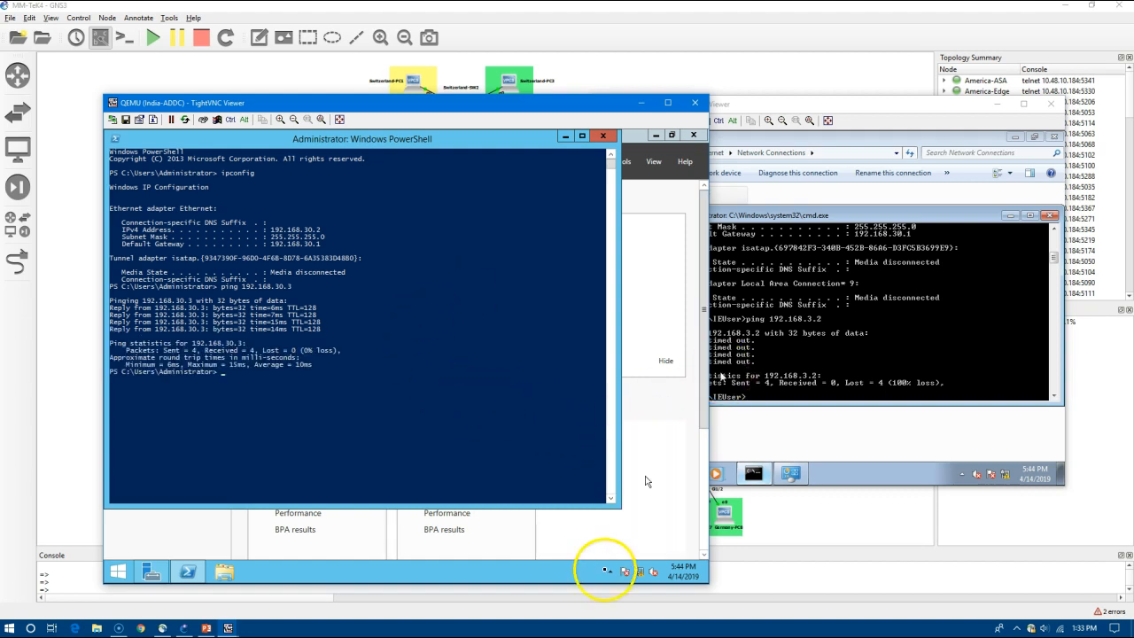
Turn off Windows Firewall for the domain, private and public networks on India-ADDC and close the firewall window.
left_click(644, 574)
right_click(644, 574)
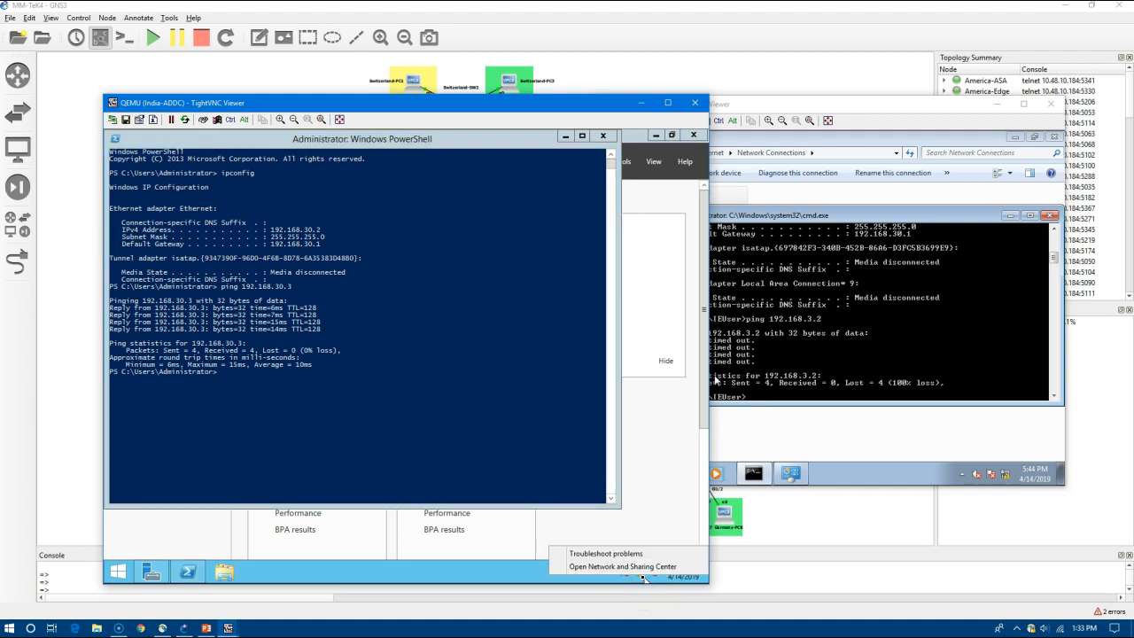
left_click(644, 574)
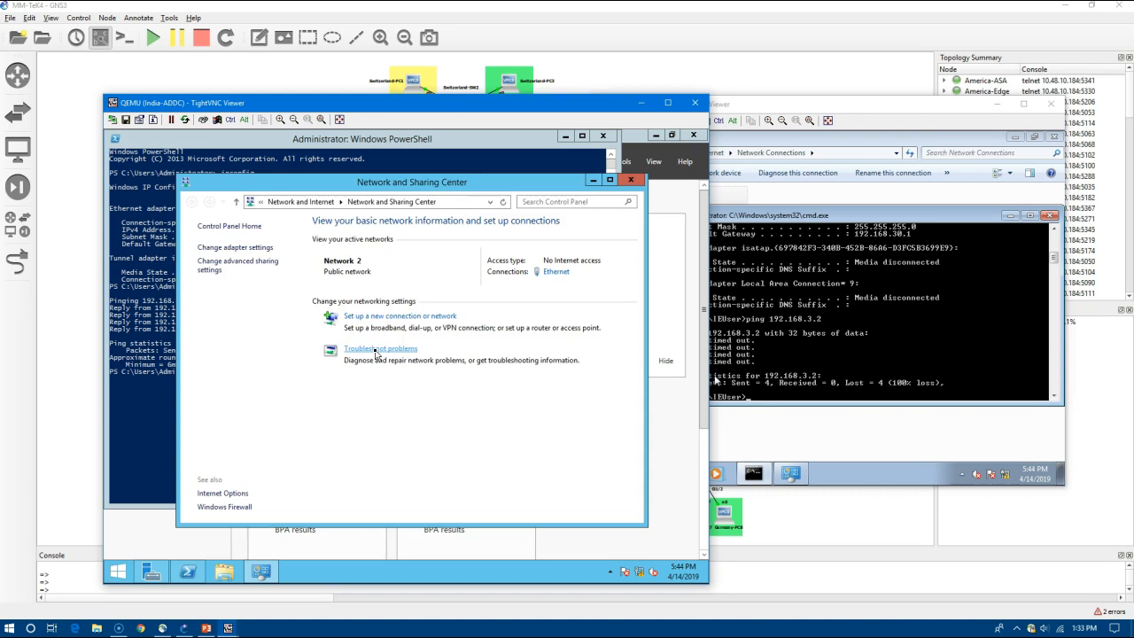
left_click(240, 508)
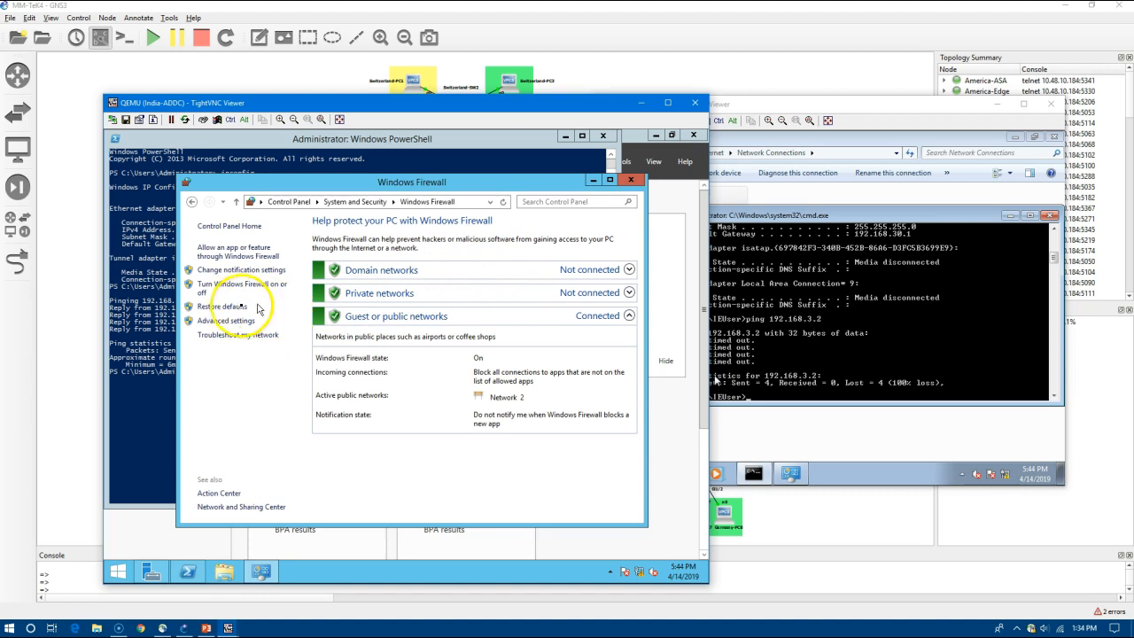
left_click(241, 291)
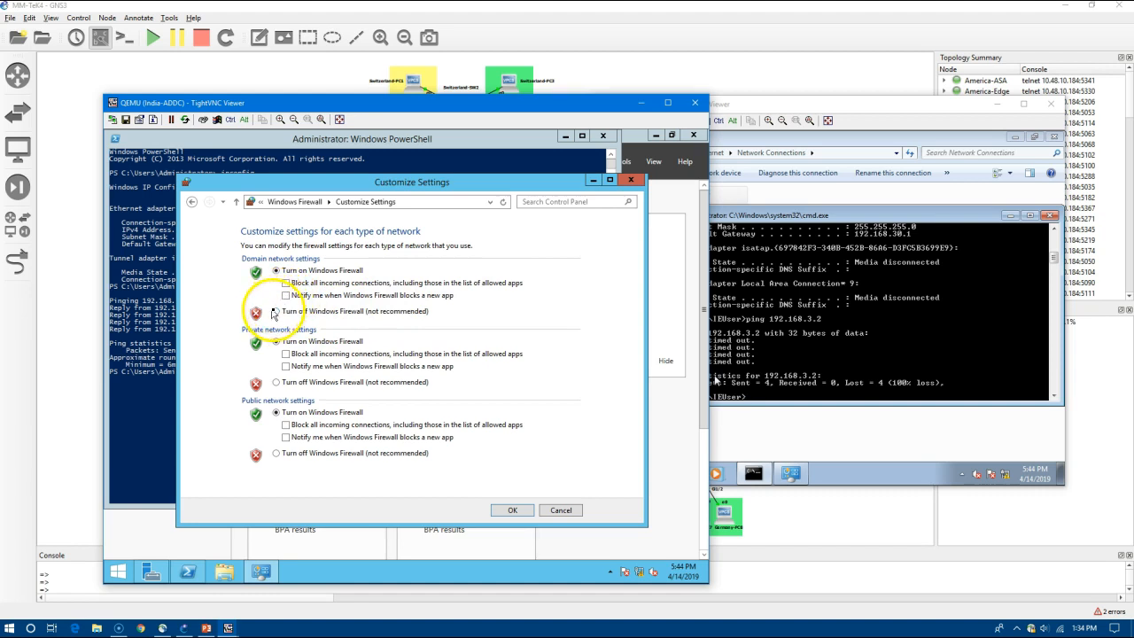
left_click(276, 311)
left_click(277, 382)
left_click(276, 453)
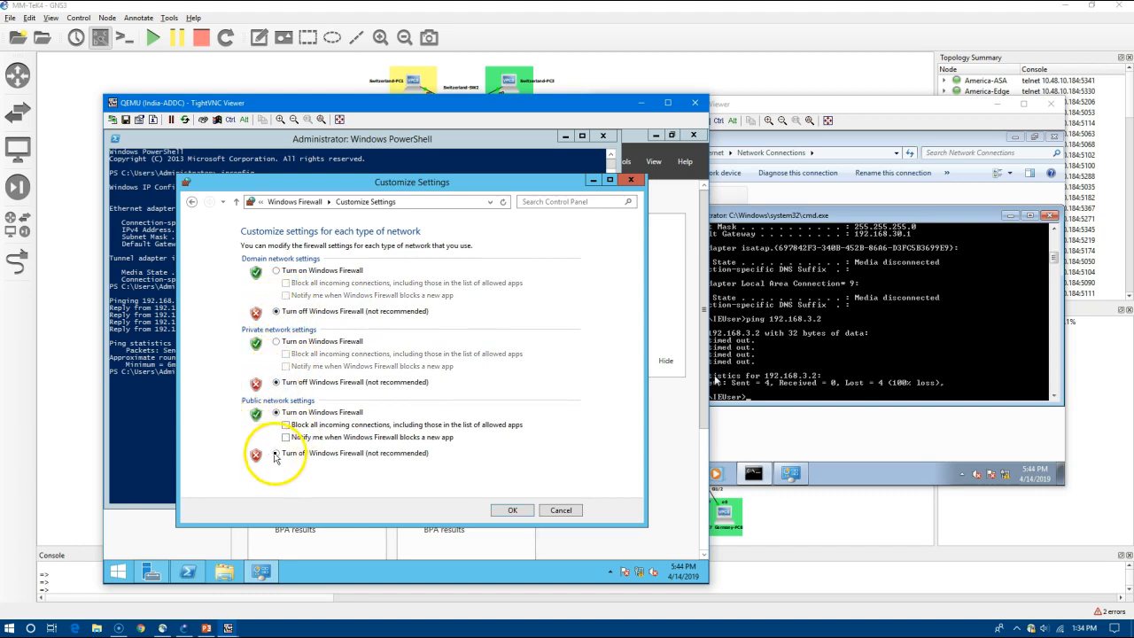
left_click(508, 511)
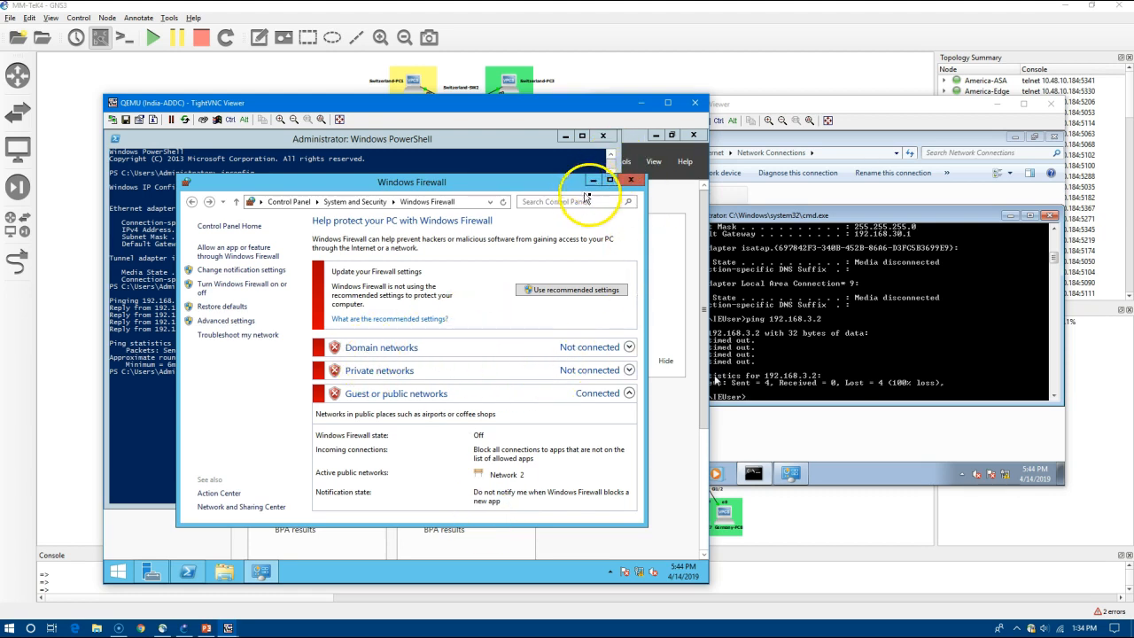
left_click(631, 181)
Ping the server address 192.168.30.2 from the India-Win7 Command Prompt.
left_click(767, 385)
type("ping 192.168.30.2")
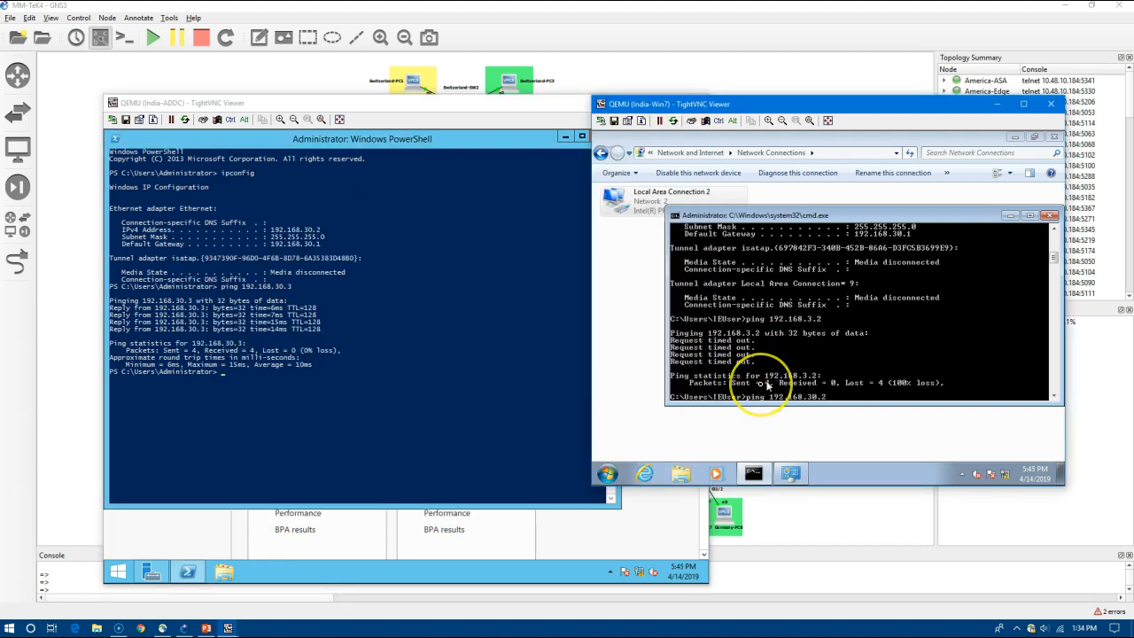
key("Return")
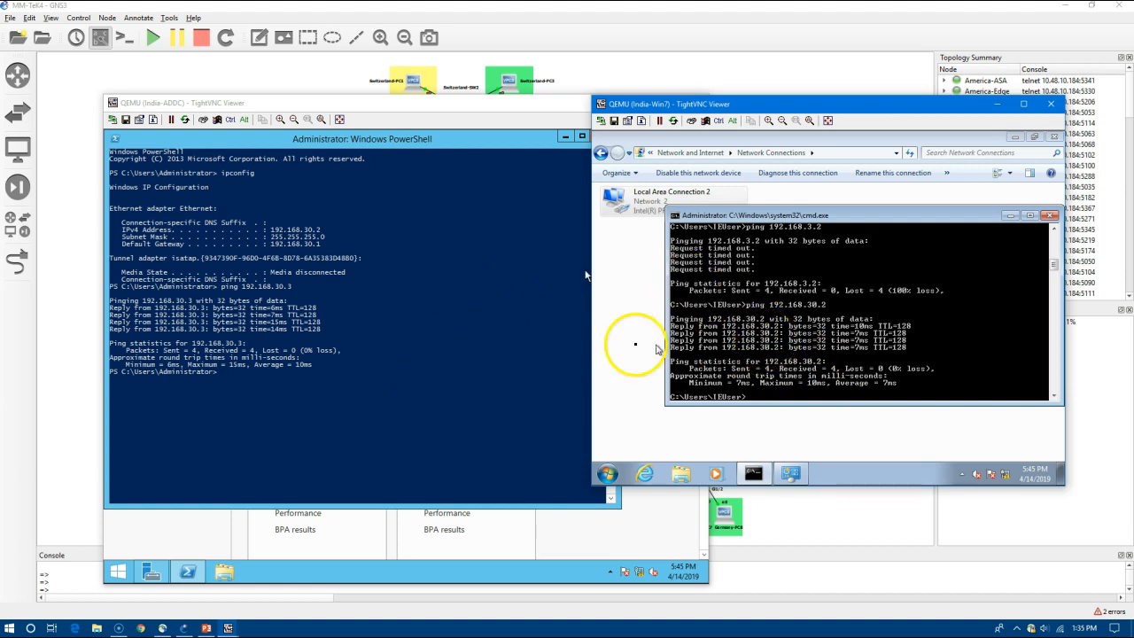
Close PowerShell on India-ADDC, view the Local Server page in Server Manager and return to the Dashboard.
left_click(452, 364)
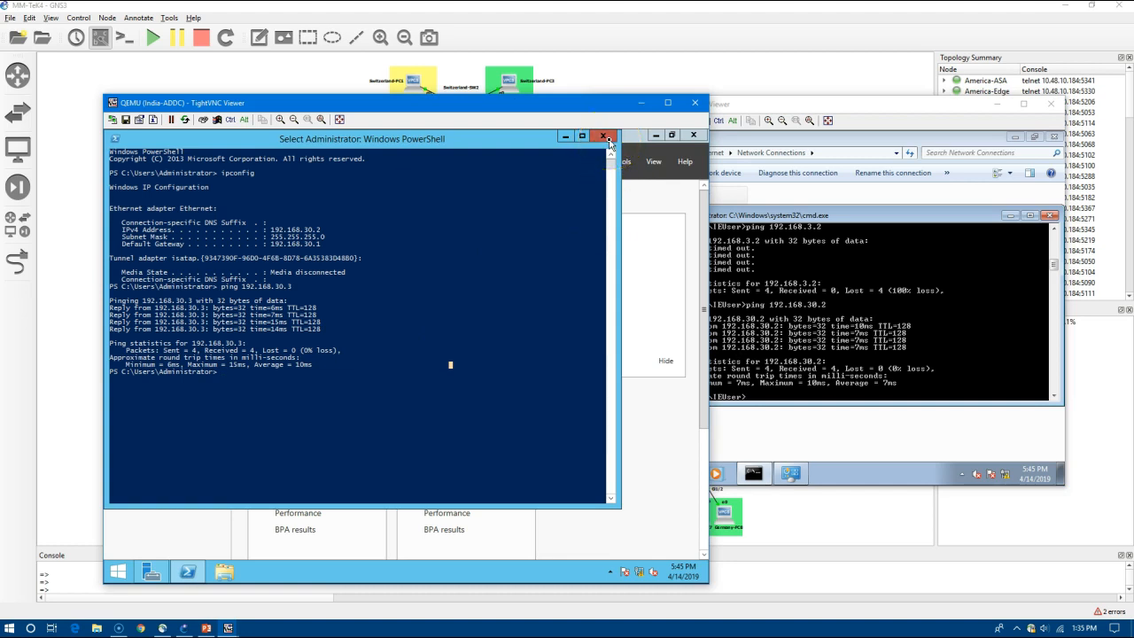
left_click(604, 136)
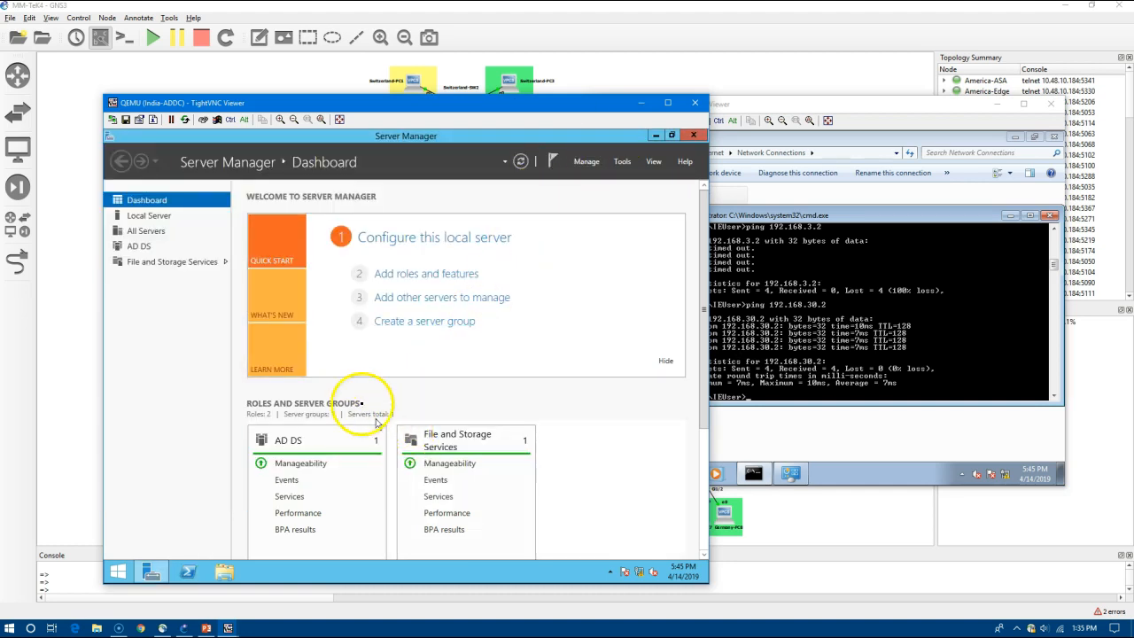
left_click(164, 218)
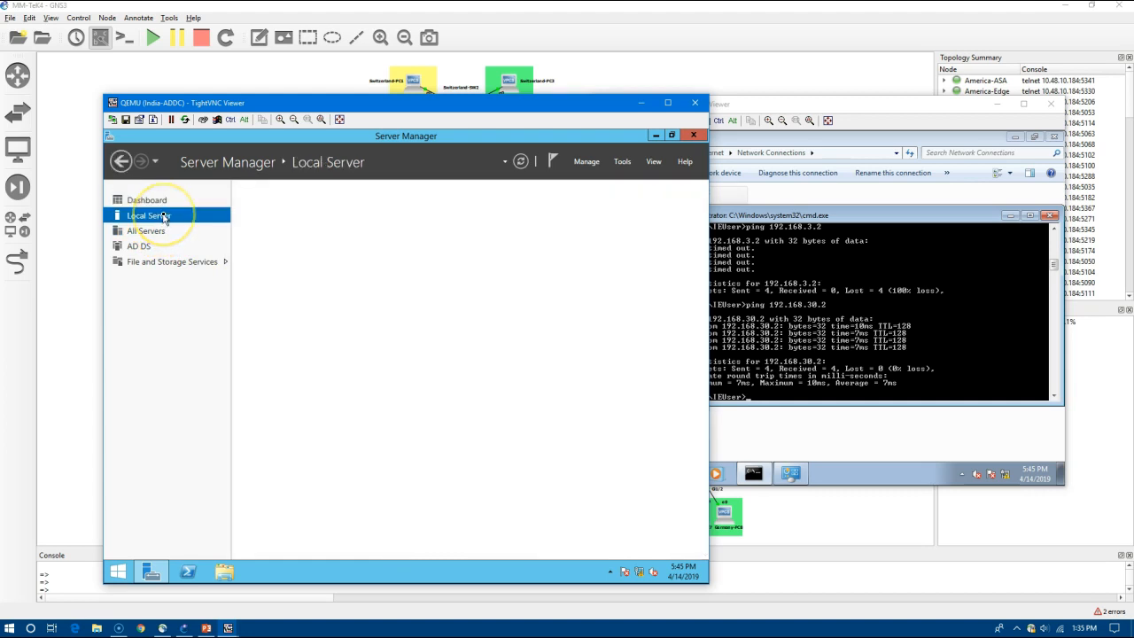
left_click(164, 202)
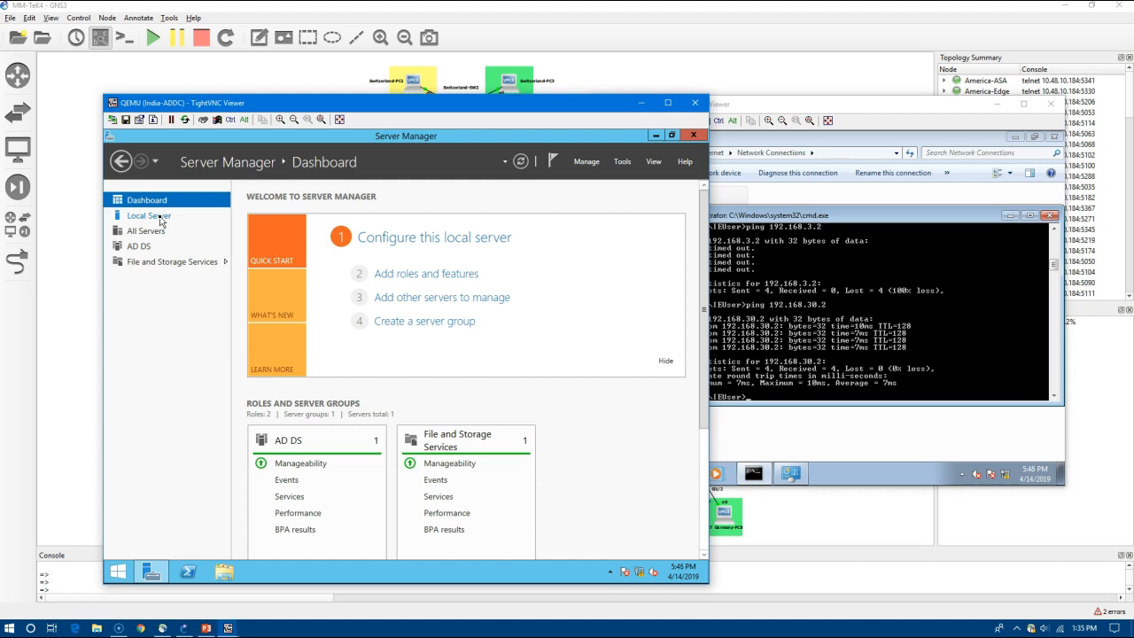
Rename the India-ADDC server to ADDC from the Local Server properties and restart it immediately to apply the change.
left_click(163, 221)
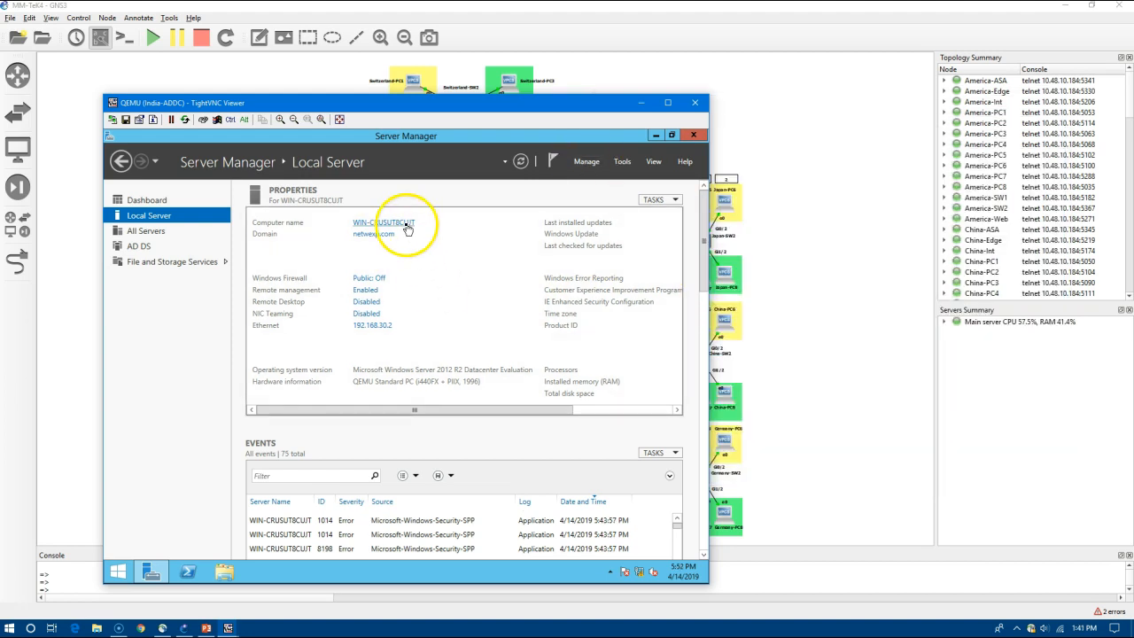
left_click(408, 227)
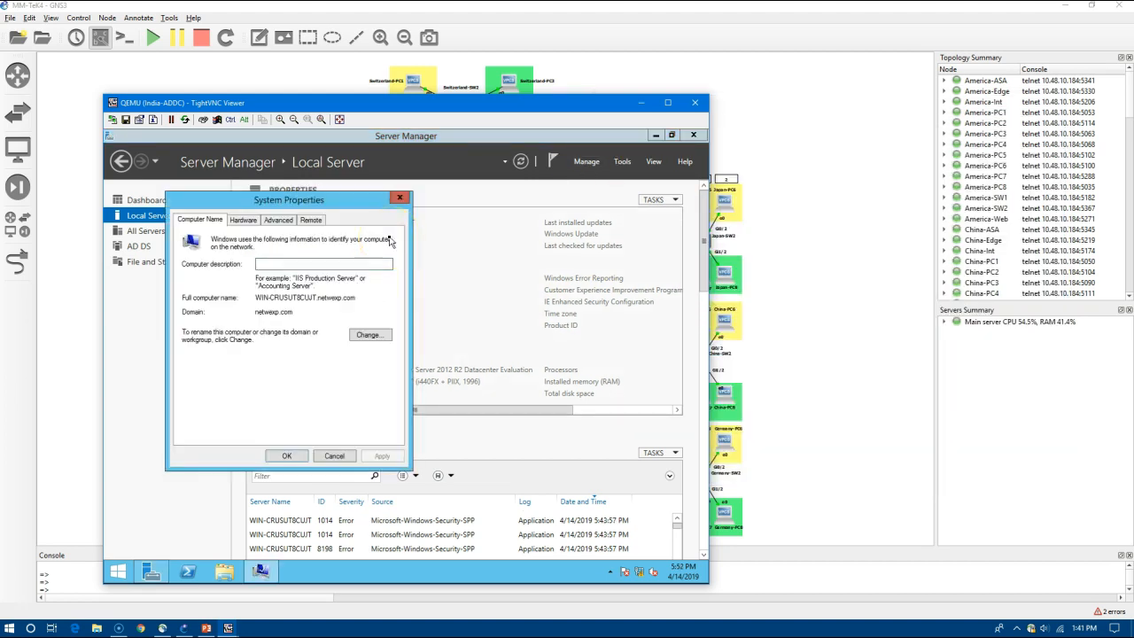
left_click(367, 337)
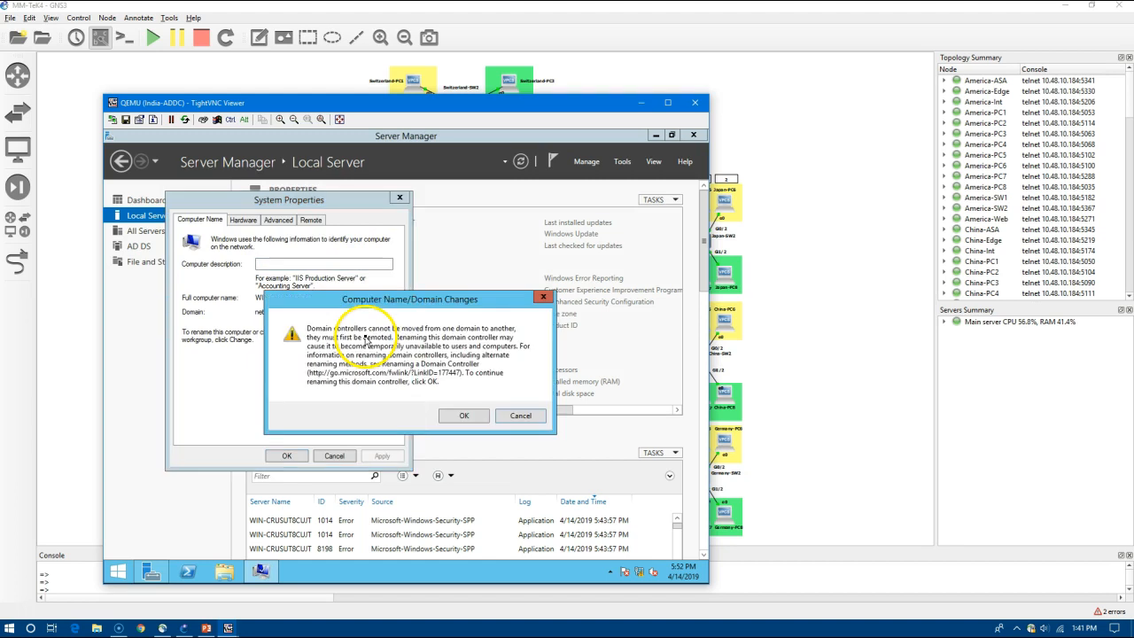
left_click(485, 419)
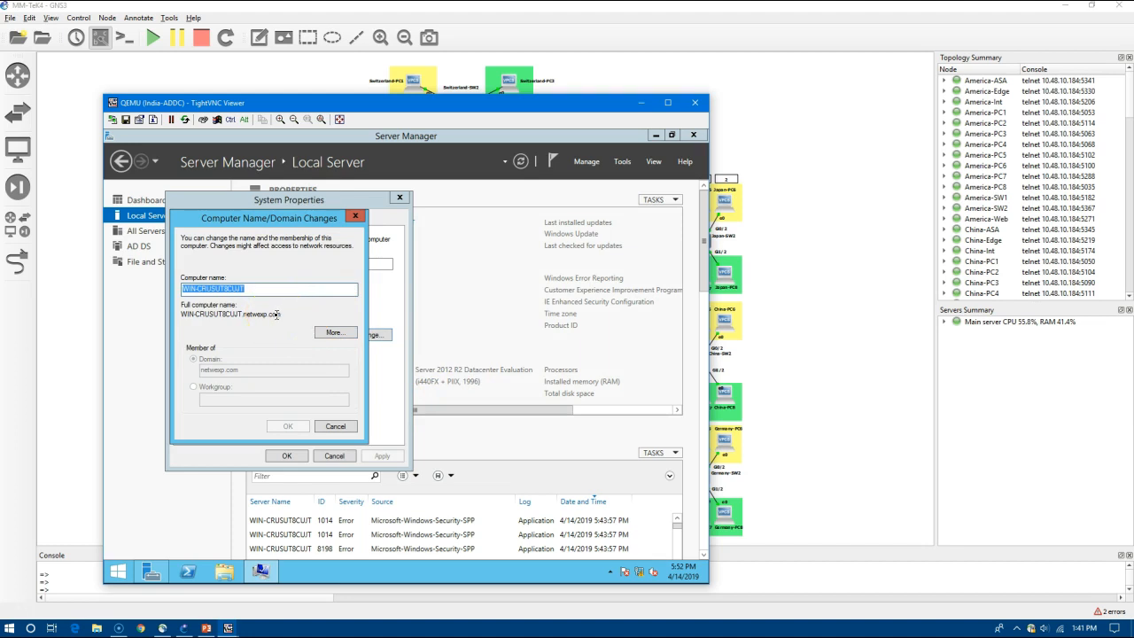
type("ADDC")
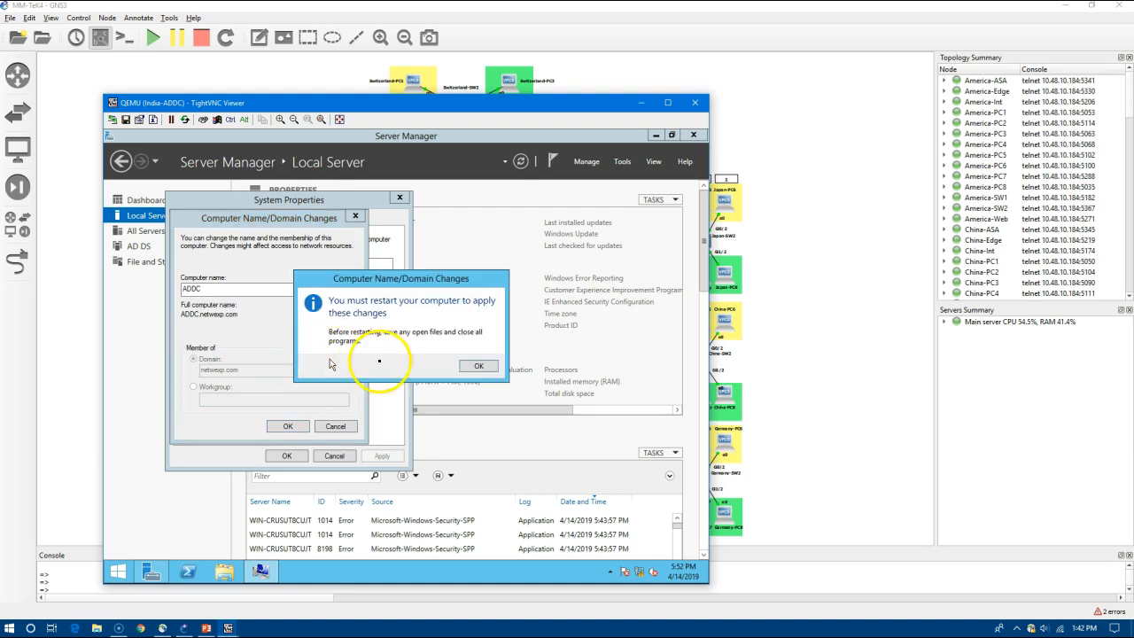
left_click(475, 367)
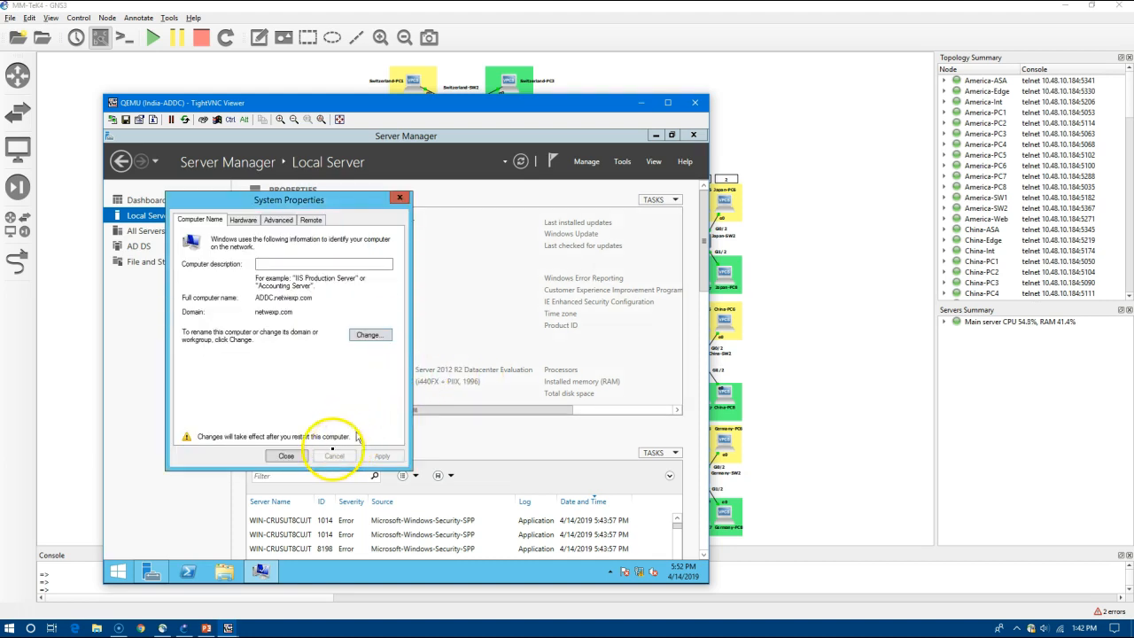
left_click(287, 455)
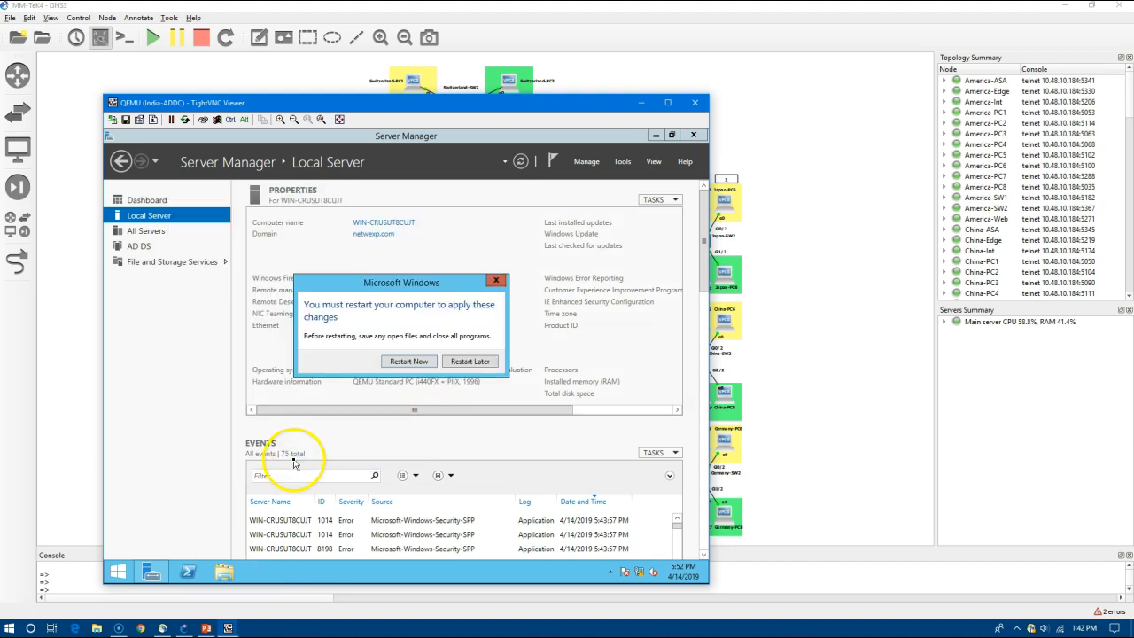
left_click(410, 361)
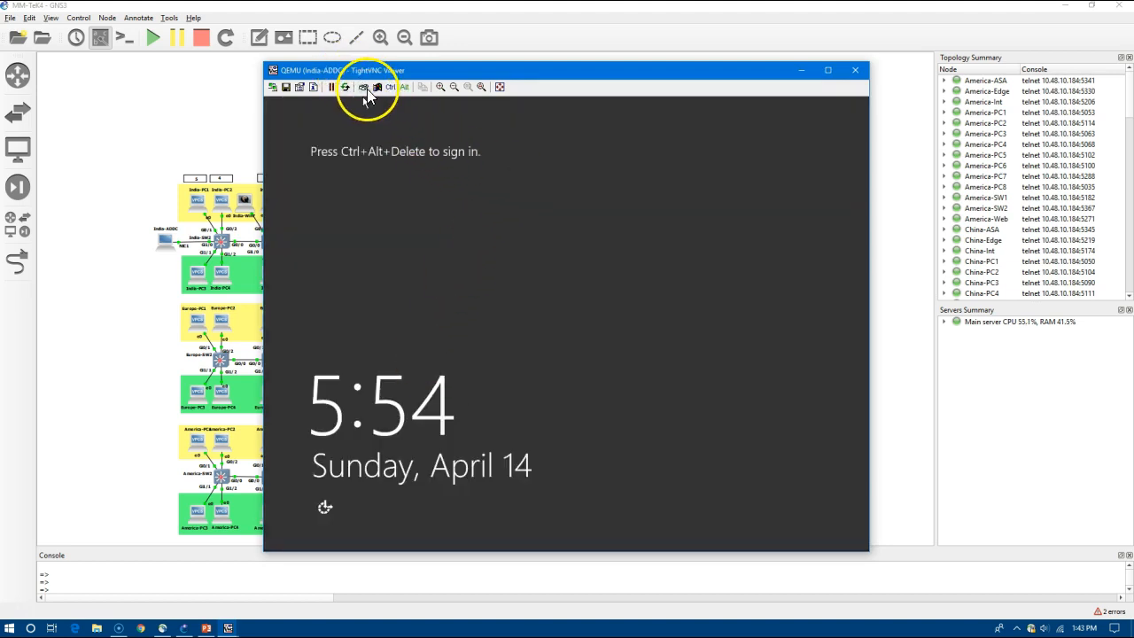
Sign in to the restarted India-ADDC server as NETWEXP\Administrator by entering the account password.
left_click(364, 88)
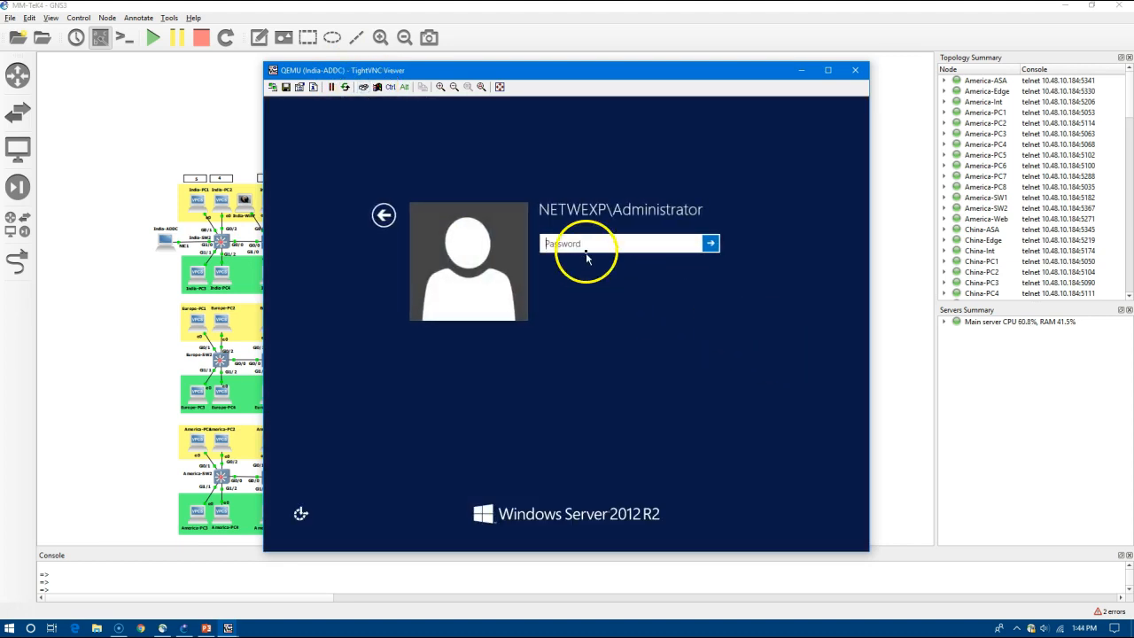
left_click(610, 305)
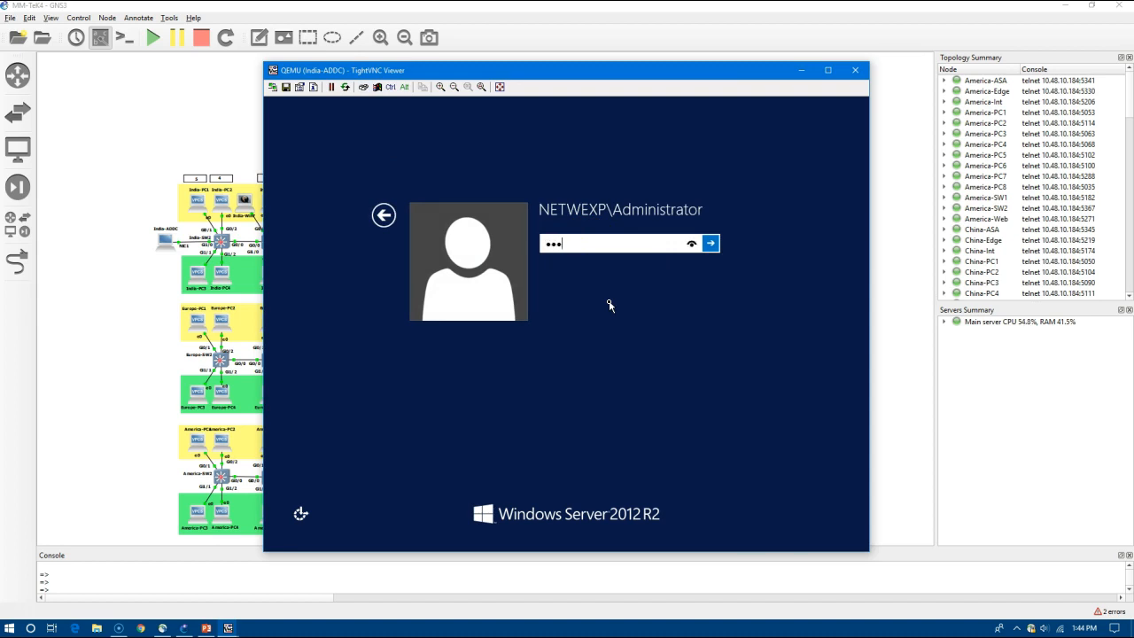
key("Return")
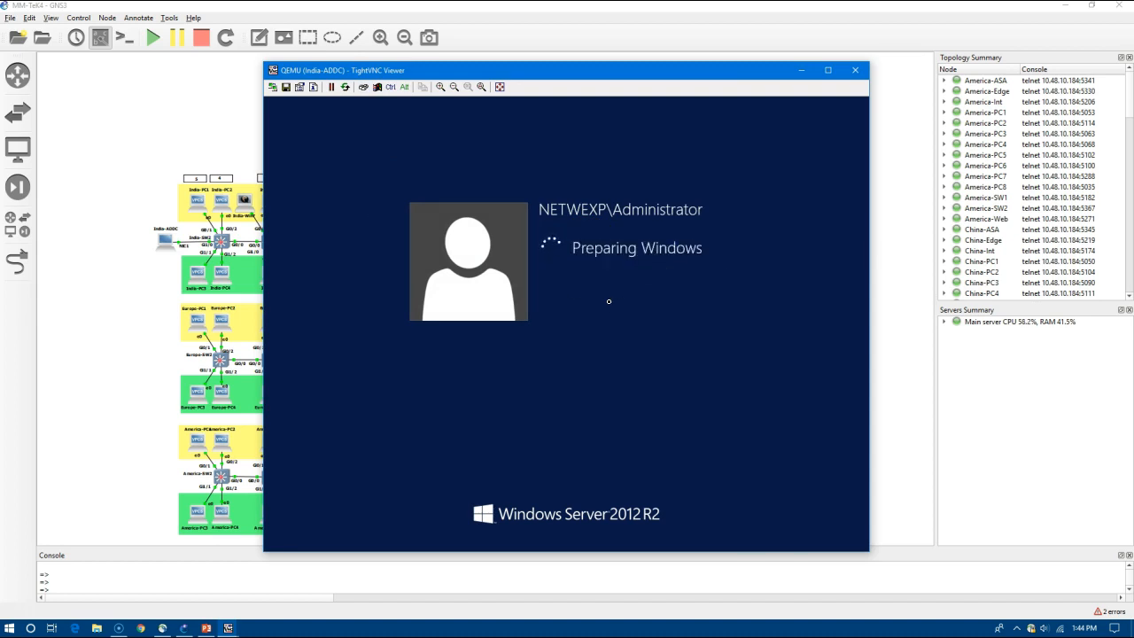
left_click(600, 301)
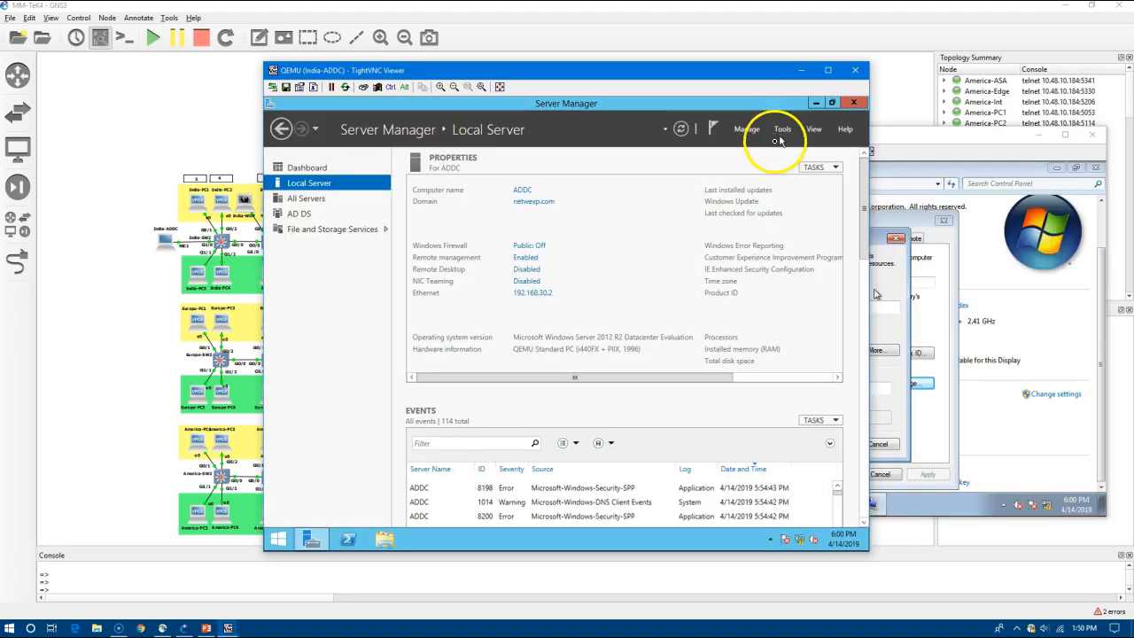
Start adding roles and features to ADDC as a role-based or feature-based installation, proceeding to the server roles selection.
left_click(747, 133)
left_click(754, 145)
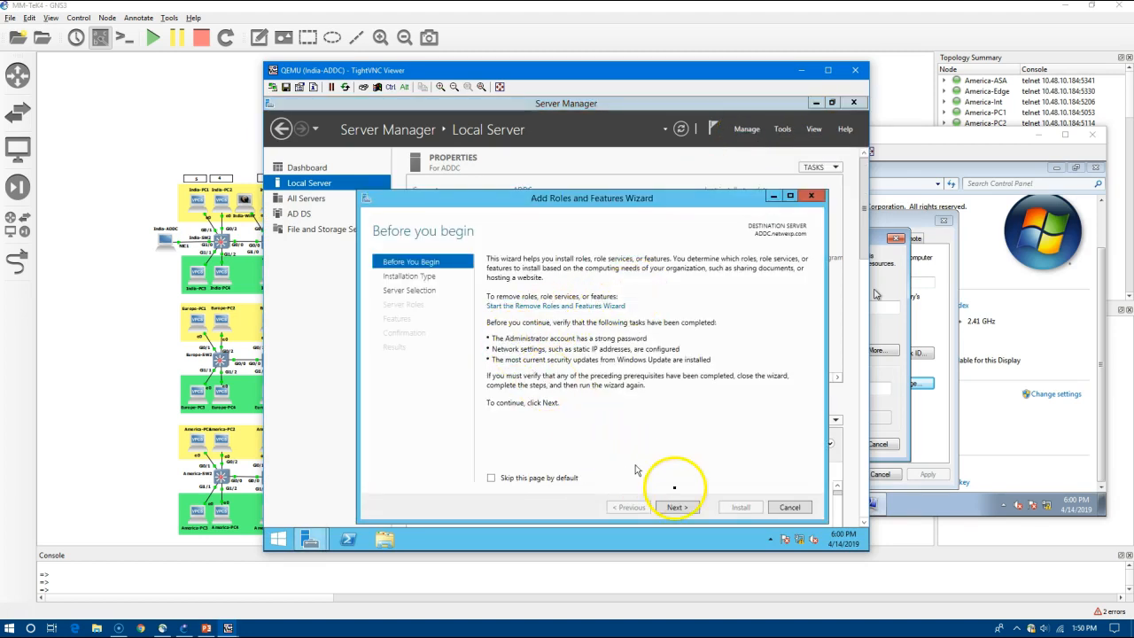
left_click(693, 508)
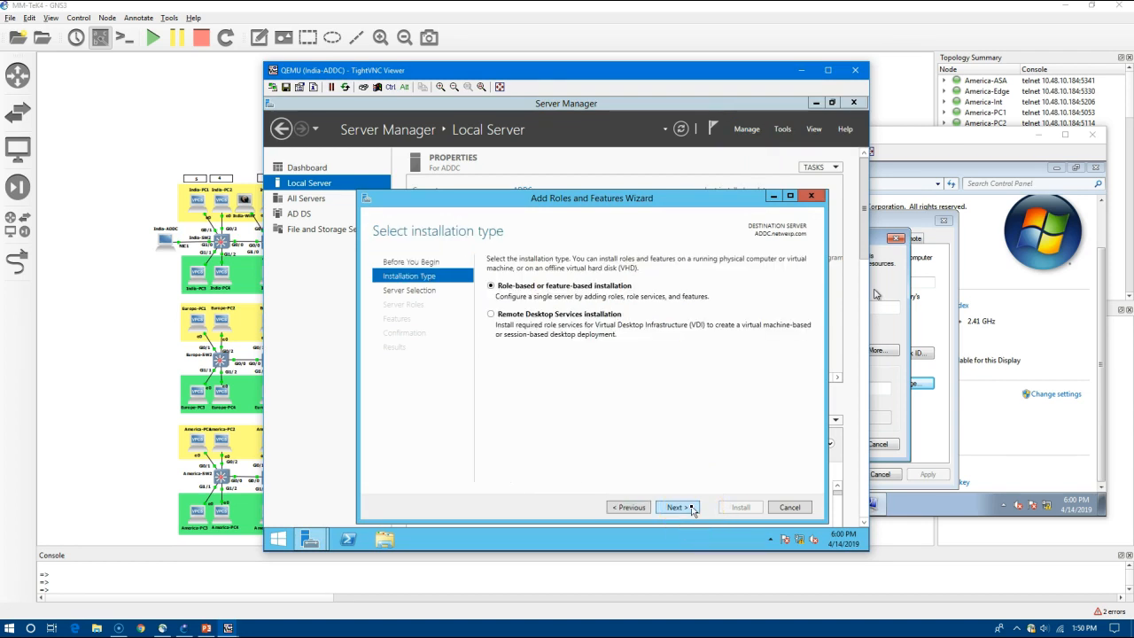
left_click(693, 509)
left_click(679, 505)
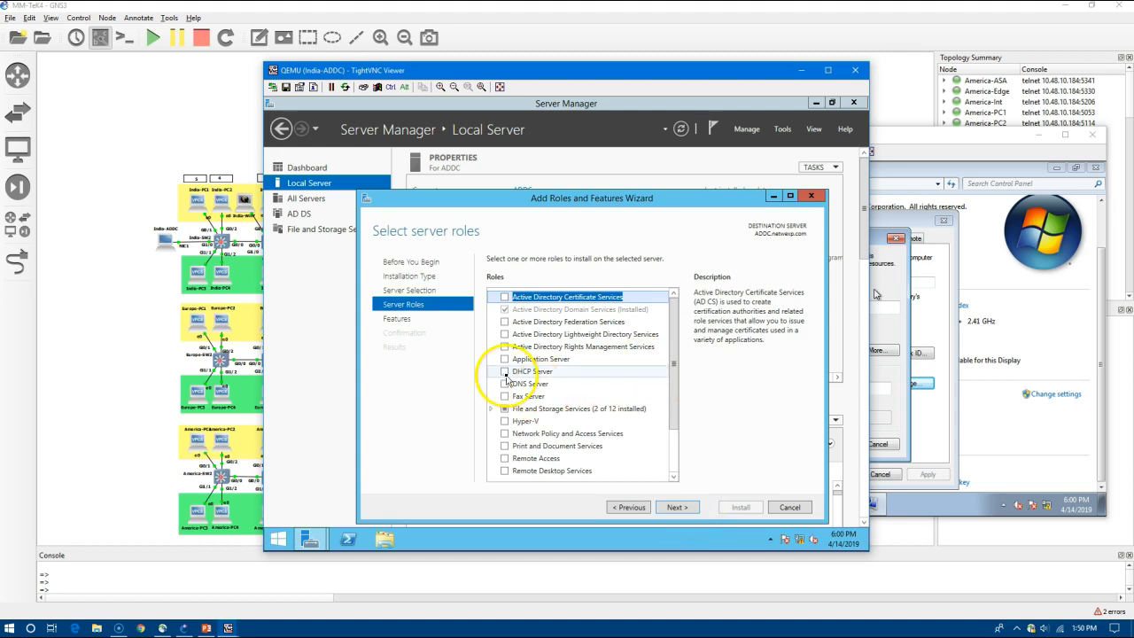
Select the DNS Server role, keep the default features and start its installation on ADDC.
left_click(510, 392)
left_click(628, 453)
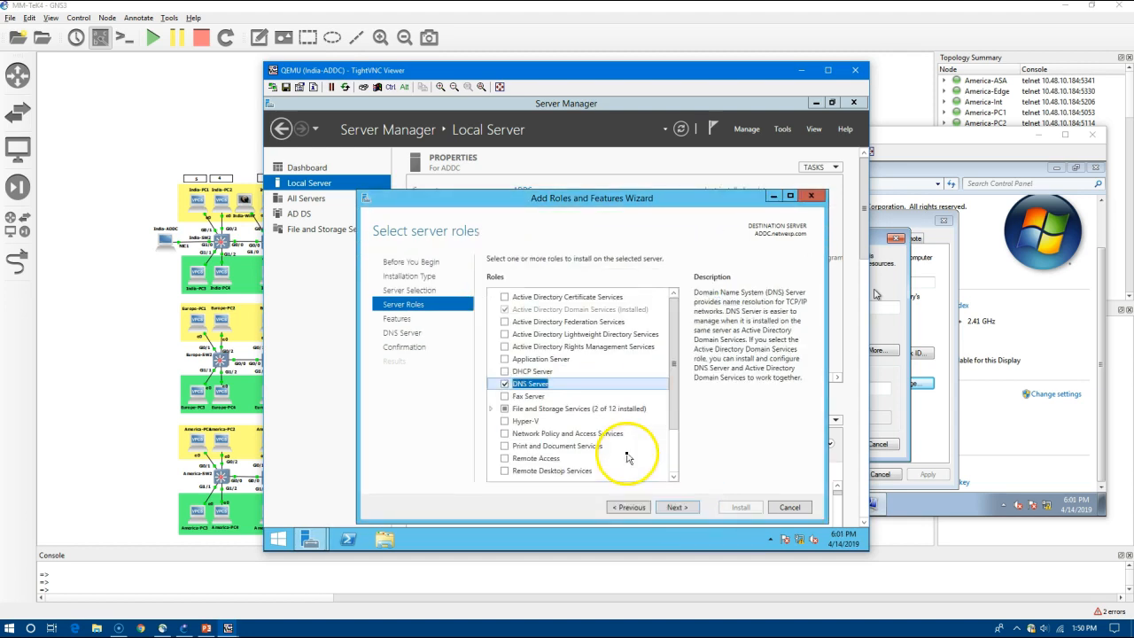
left_click(674, 509)
left_click(675, 508)
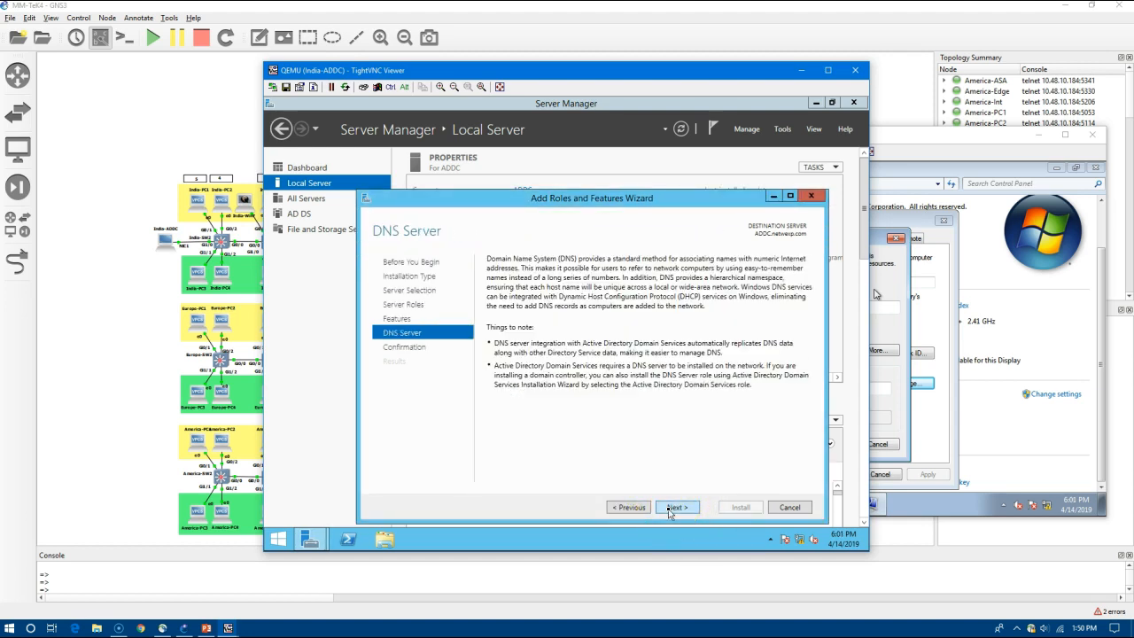
left_click(675, 507)
left_click(738, 507)
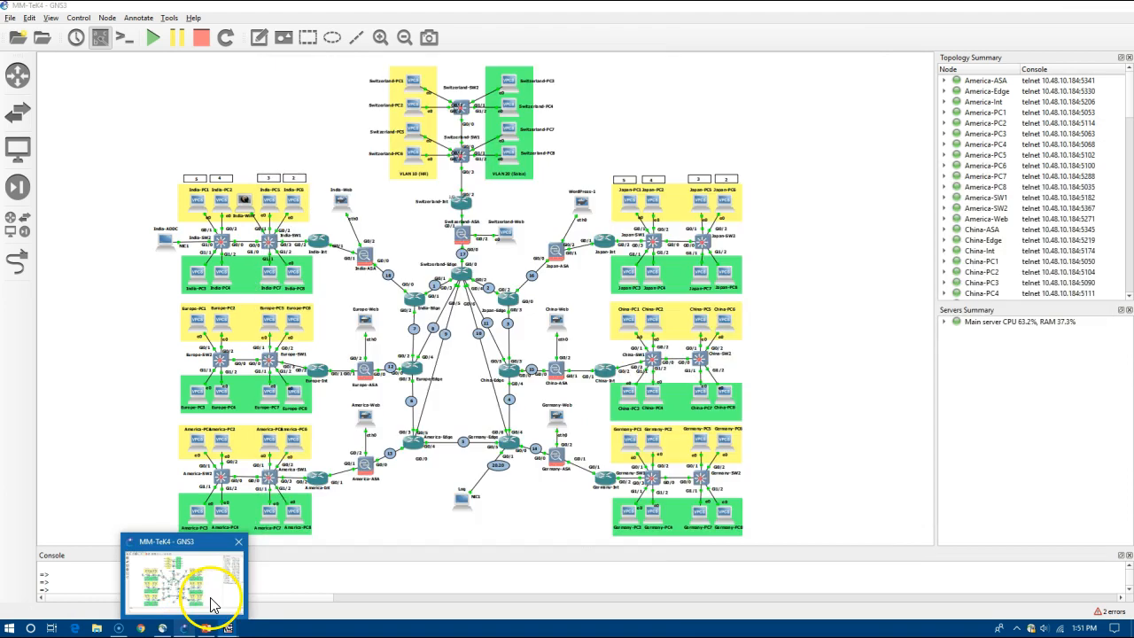
Return to the India-ADDC window and open the Ethernet adapter's properties through the Network and Sharing Center.
left_click(226, 628)
left_click(230, 582)
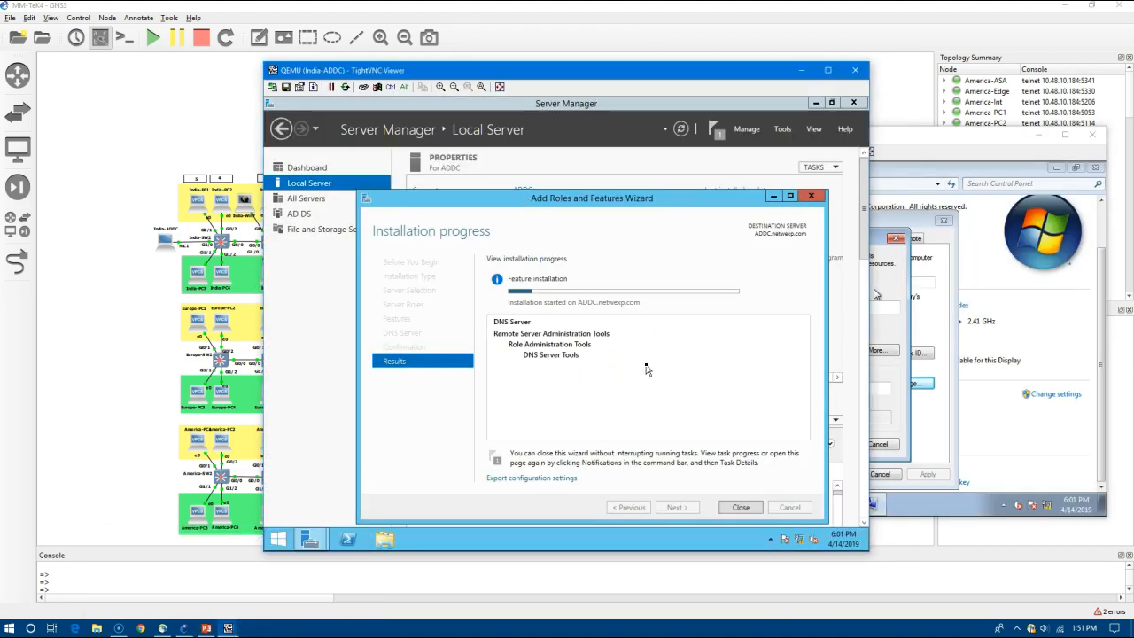
mouse_move(306, 542)
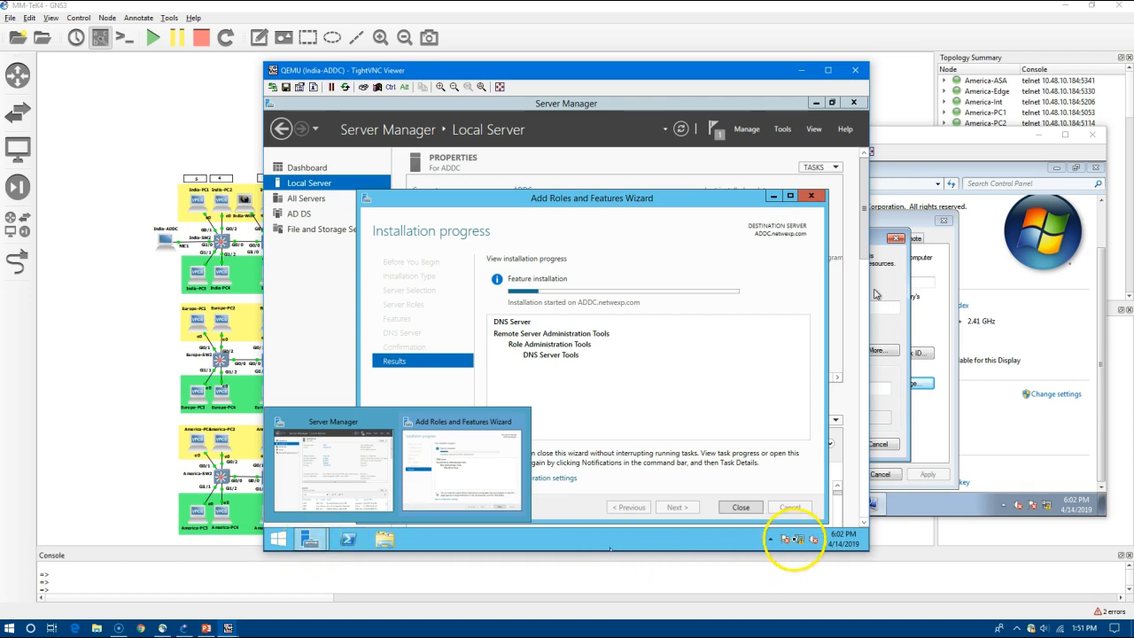
right_click(797, 540)
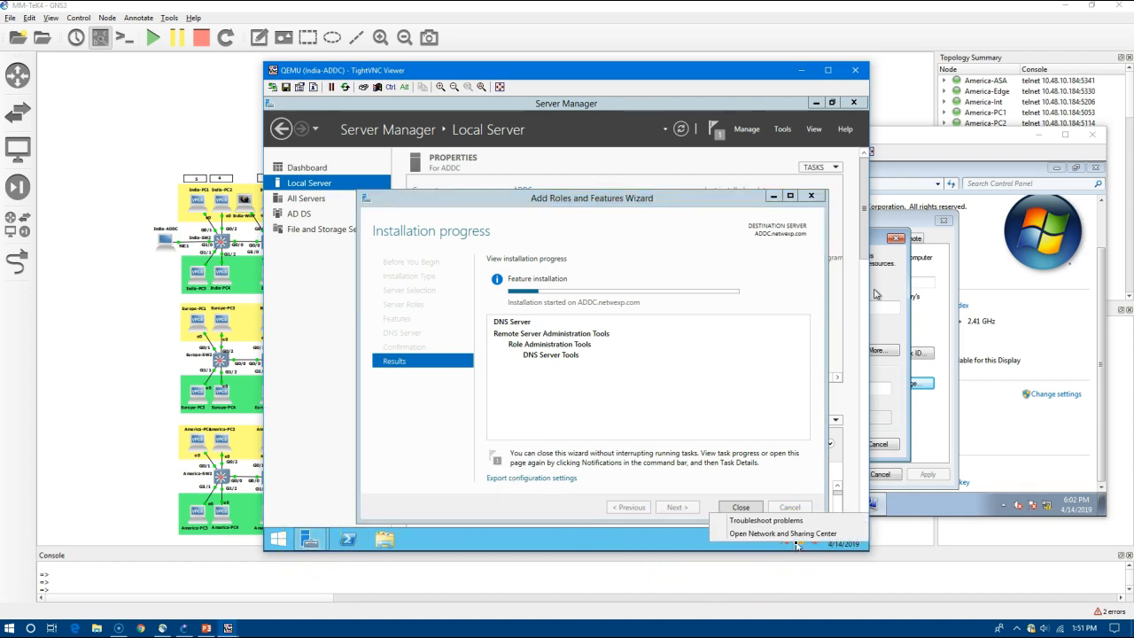
left_click(802, 534)
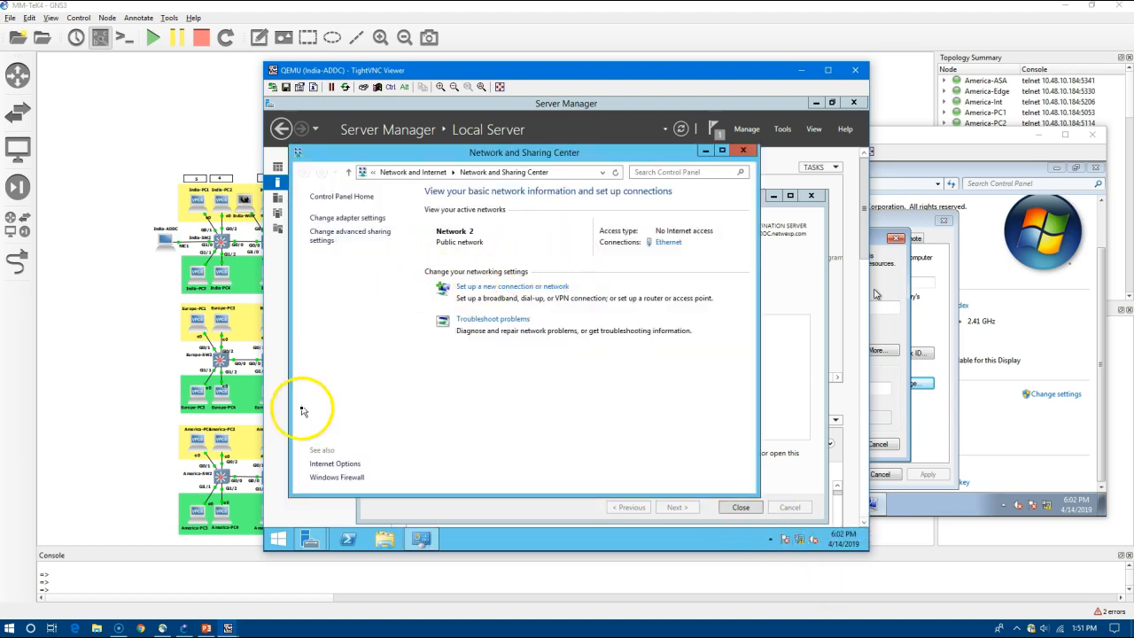
left_click(344, 218)
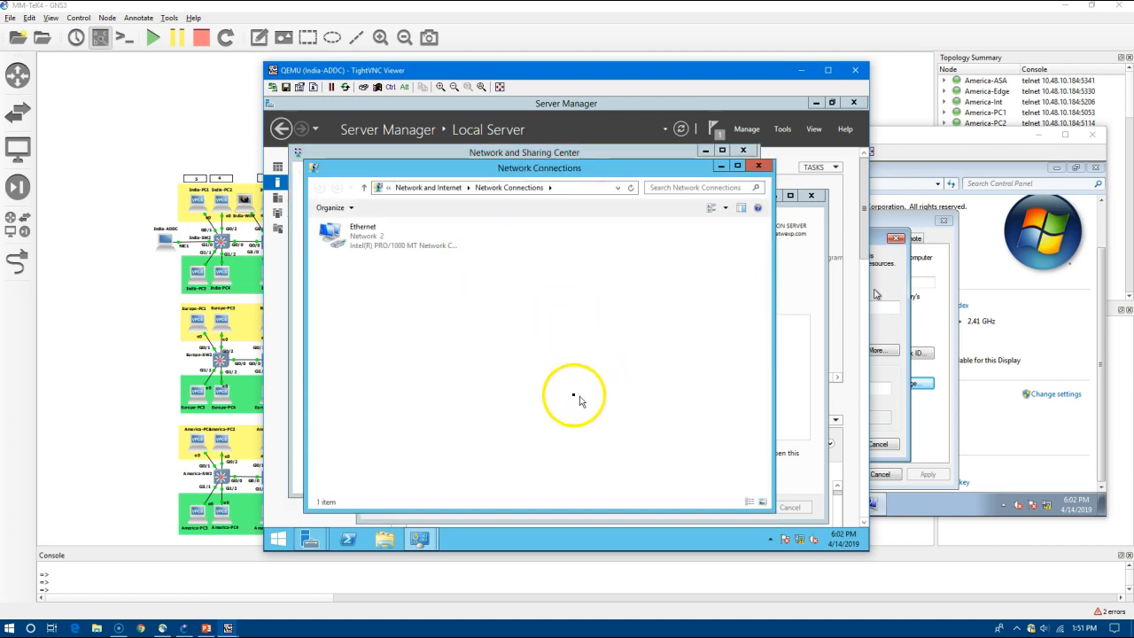
right_click(362, 235)
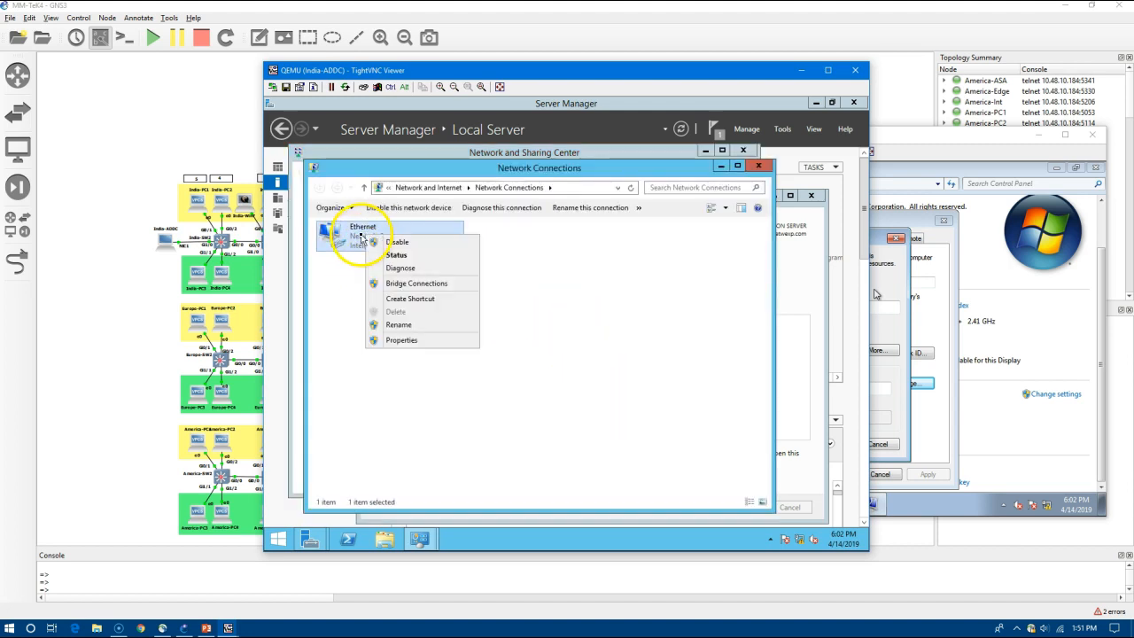
left_click(430, 339)
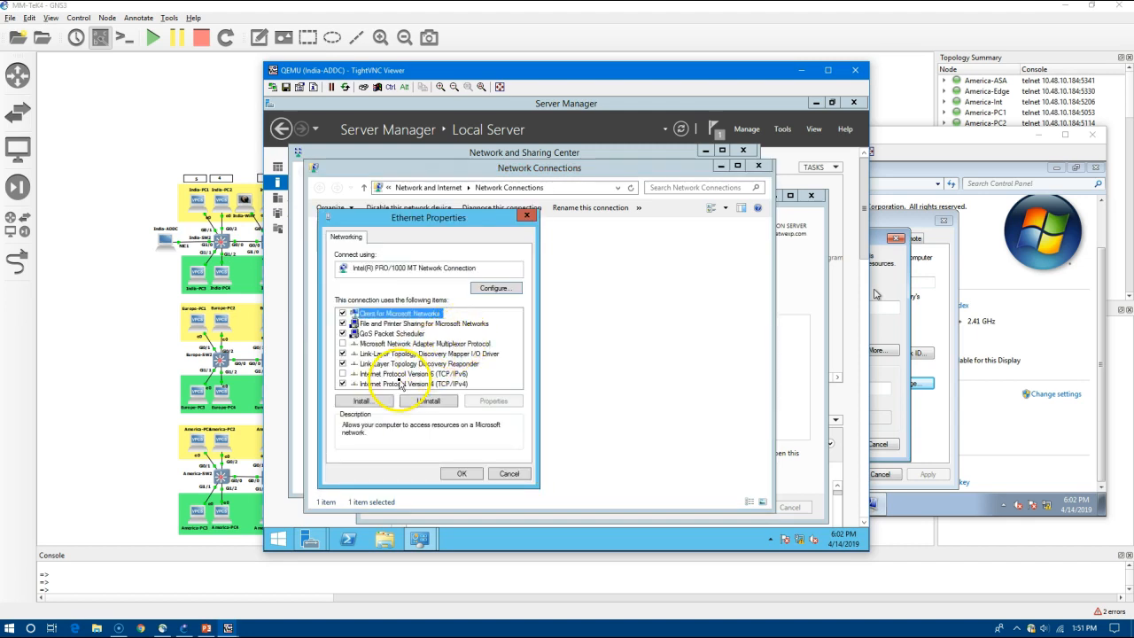
Review the preferred DNS server in the Ethernet adapter's IPv4 settings, accept them and close the adapter properties.
left_click(401, 385)
left_click(484, 402)
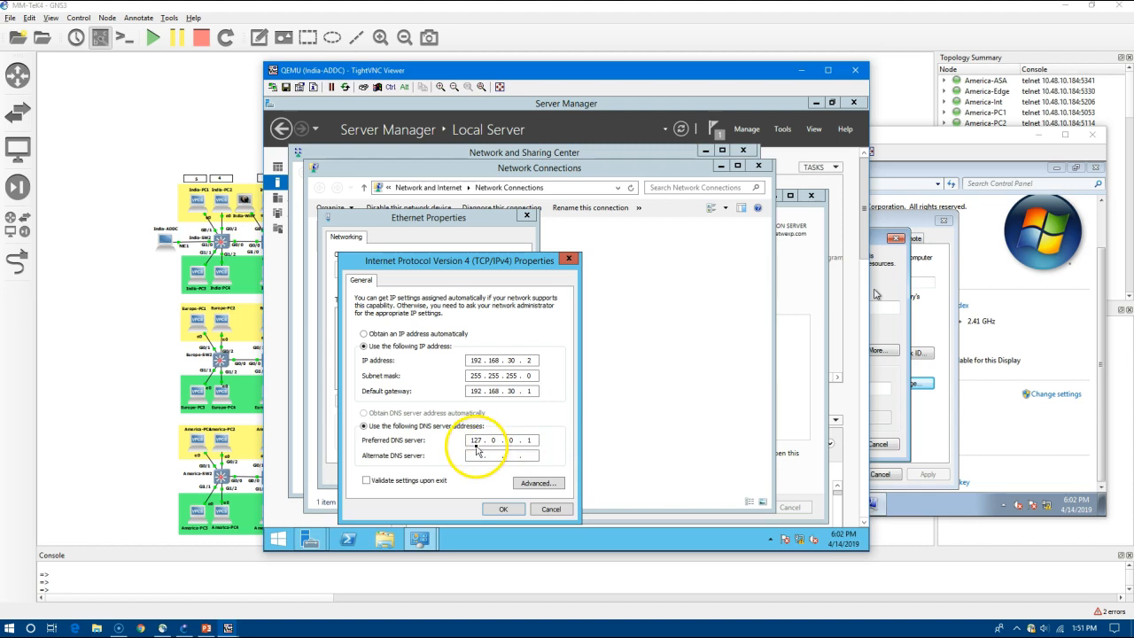
left_click_drag(472, 440, 544, 441)
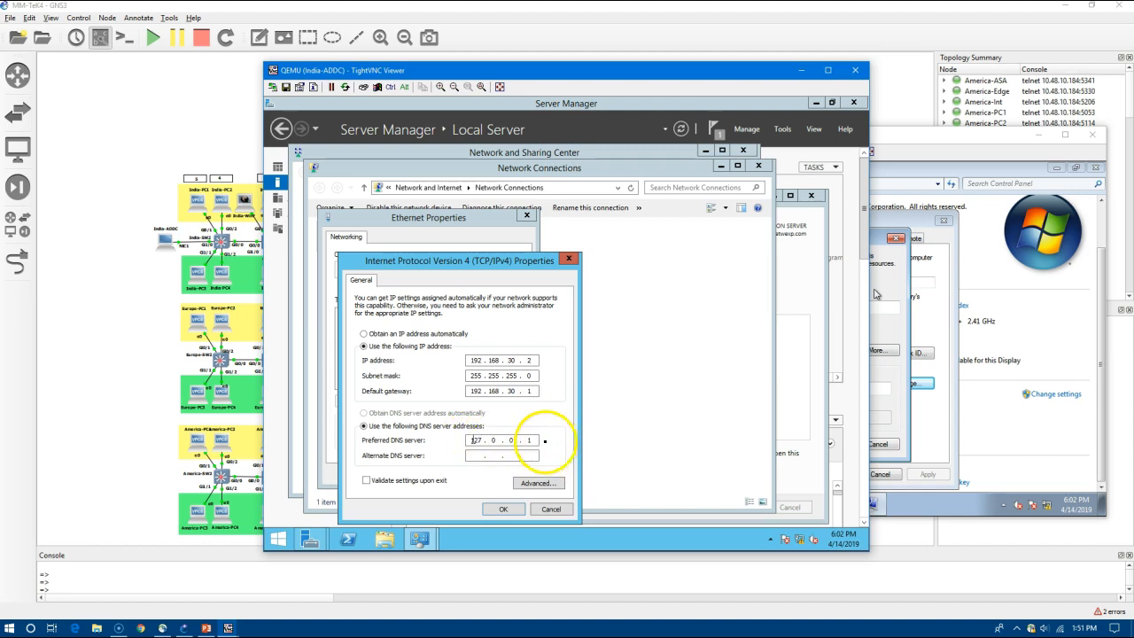
left_click(506, 512)
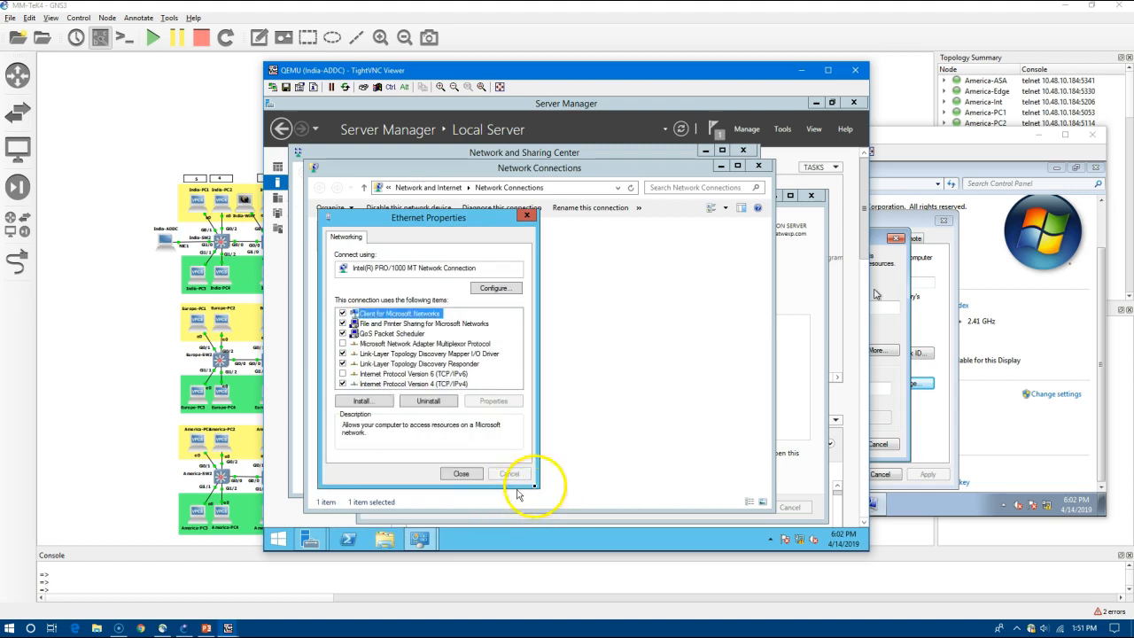
left_click(465, 471)
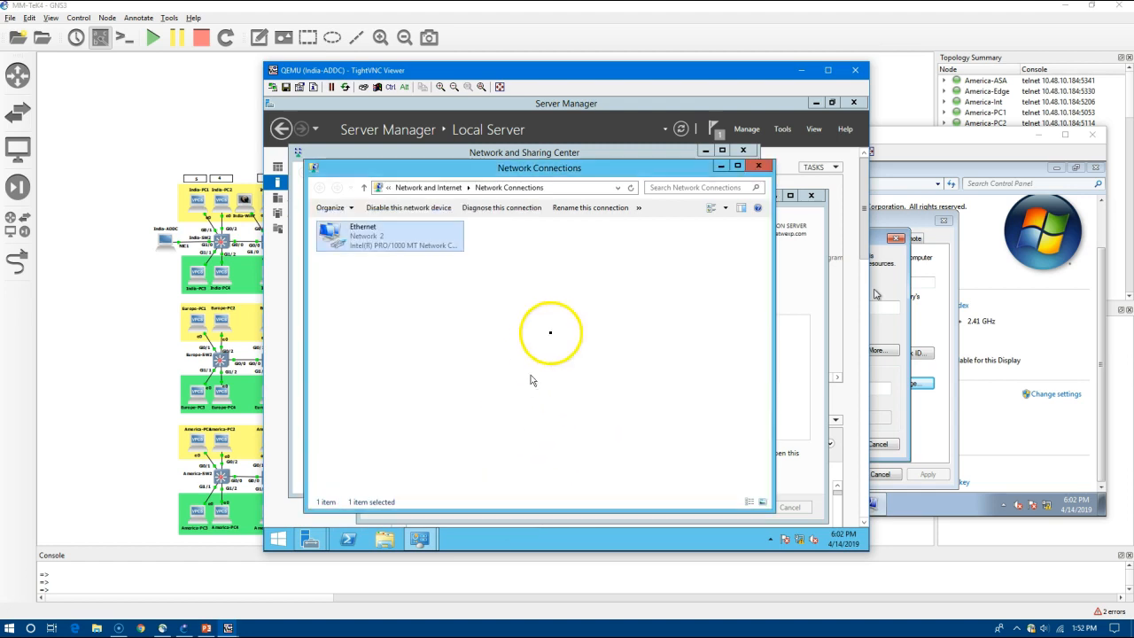
Close the Network Connections and Network and Sharing Center windows and exit the Add Roles and Features Wizard.
left_click(760, 167)
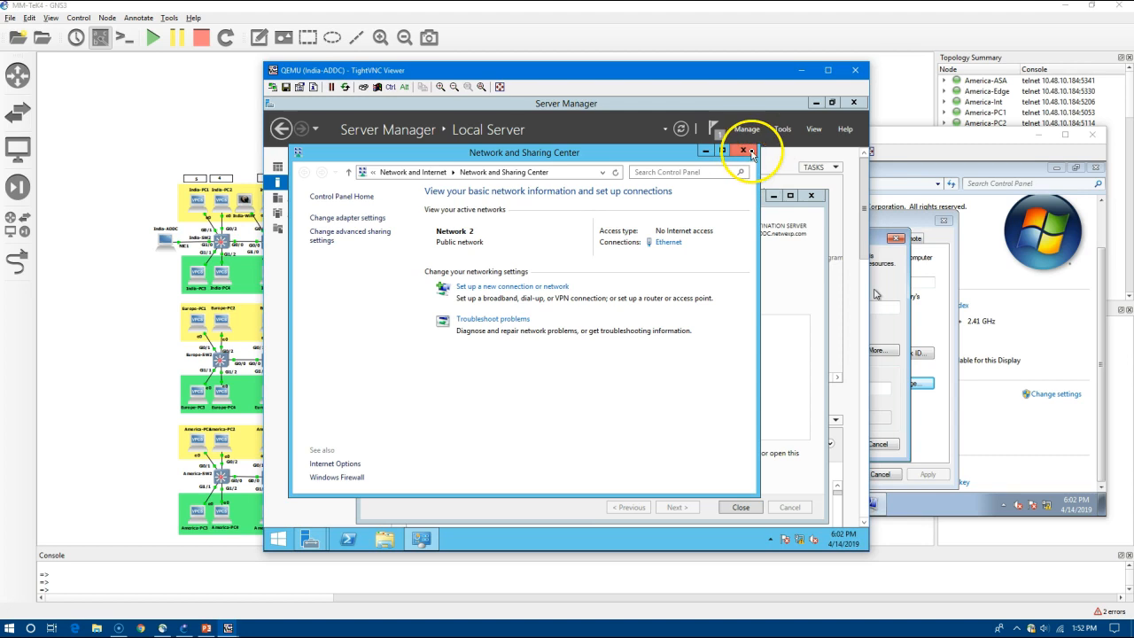
left_click(746, 153)
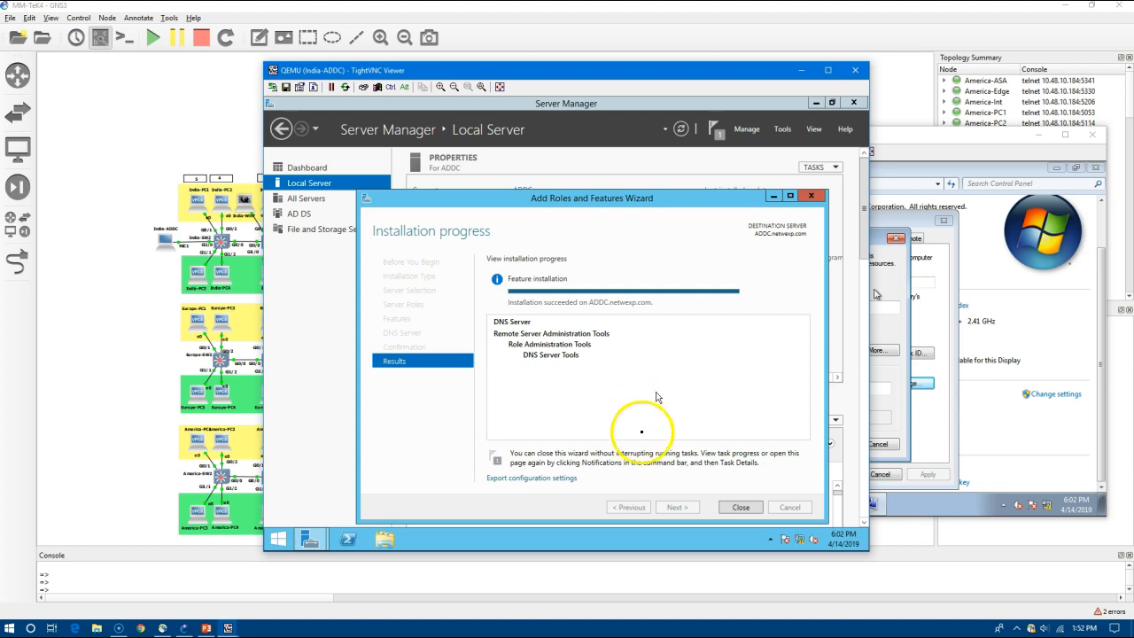
left_click(735, 507)
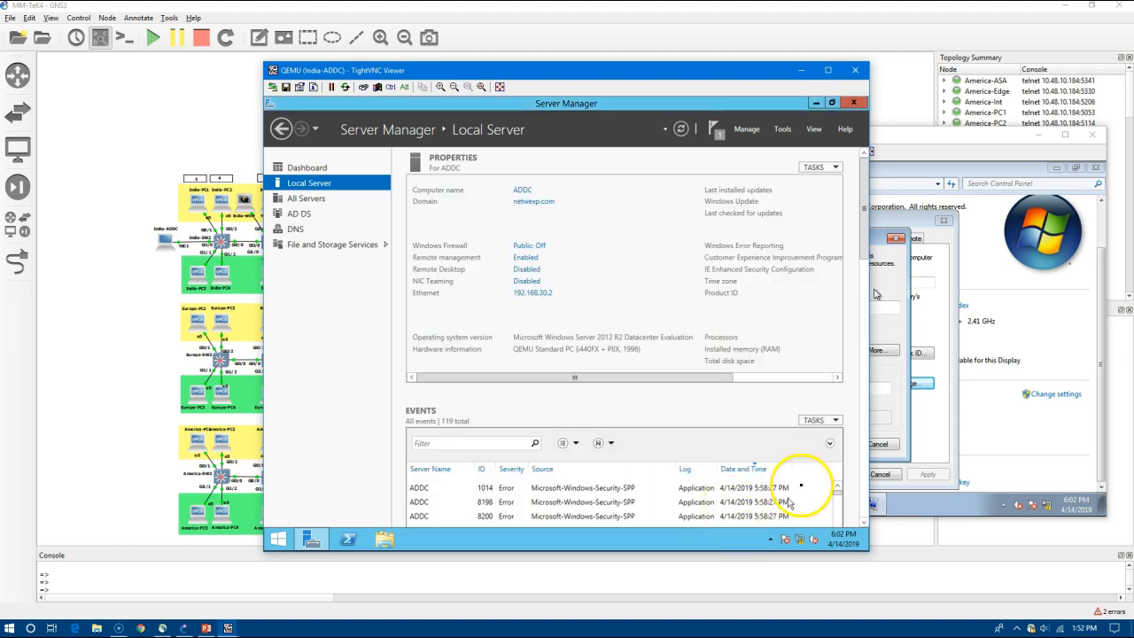
Join the India-Win7 client to the netwexp domain, authenticating with the Administrator account and its password.
left_click(900, 332)
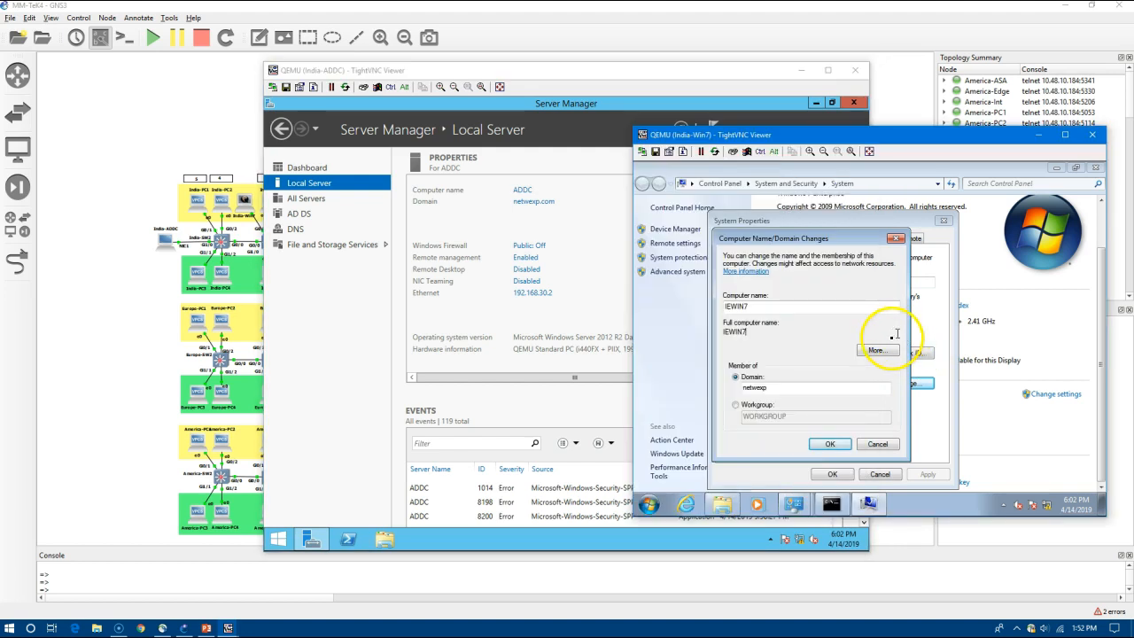
left_click(836, 445)
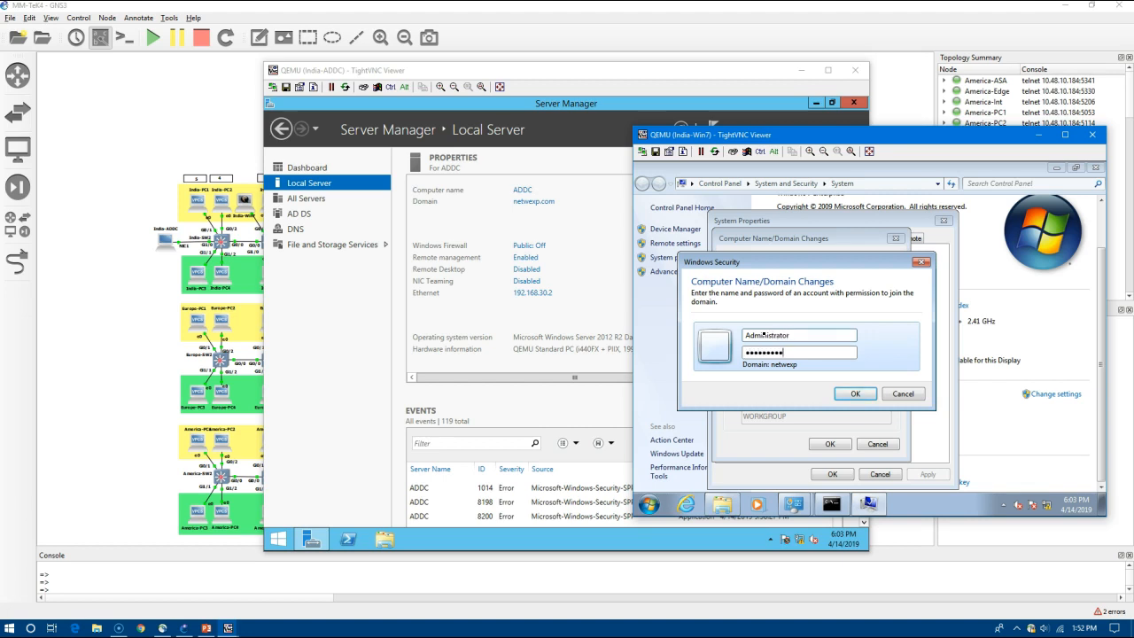
key("Return")
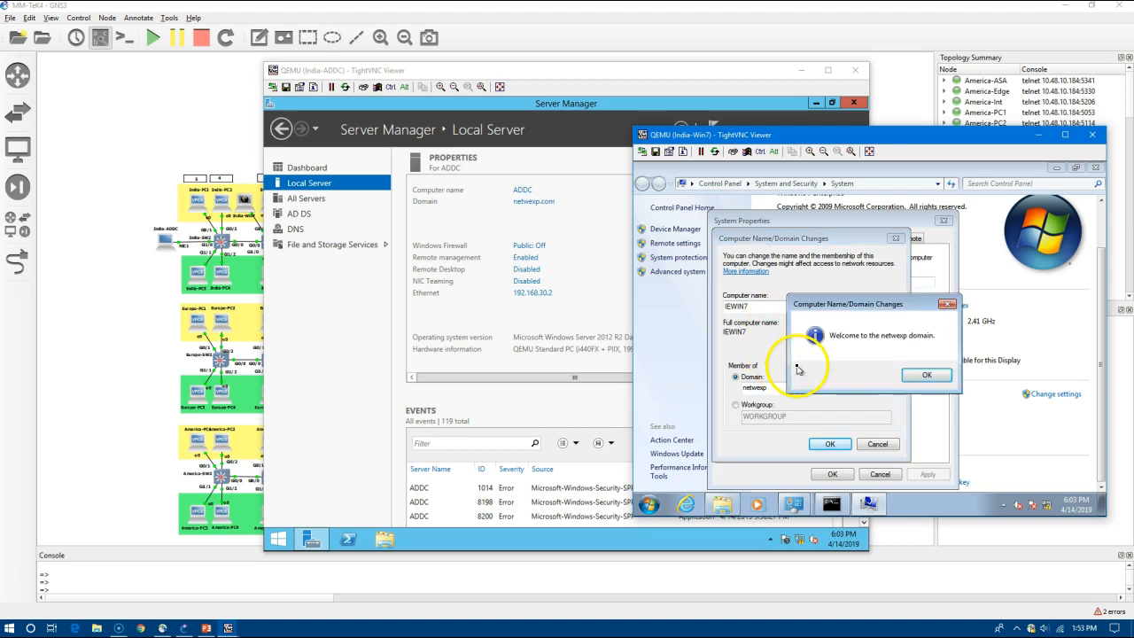
Acknowledge the domain join on the India-Win7 client, close its system properties and restart the client immediately.
left_click(919, 374)
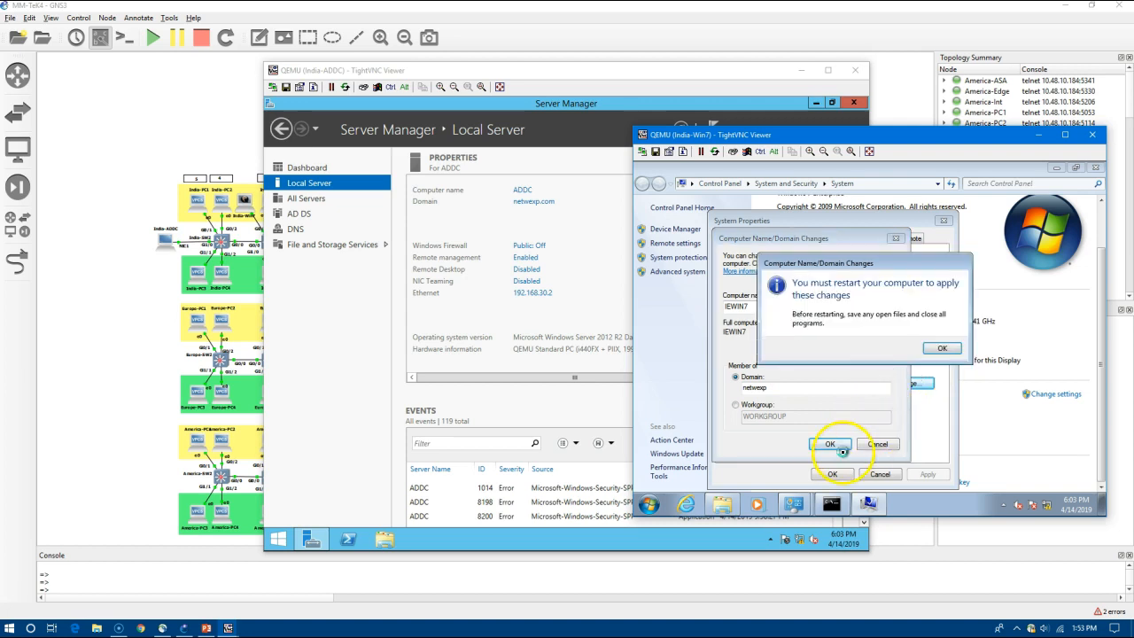
left_click(939, 350)
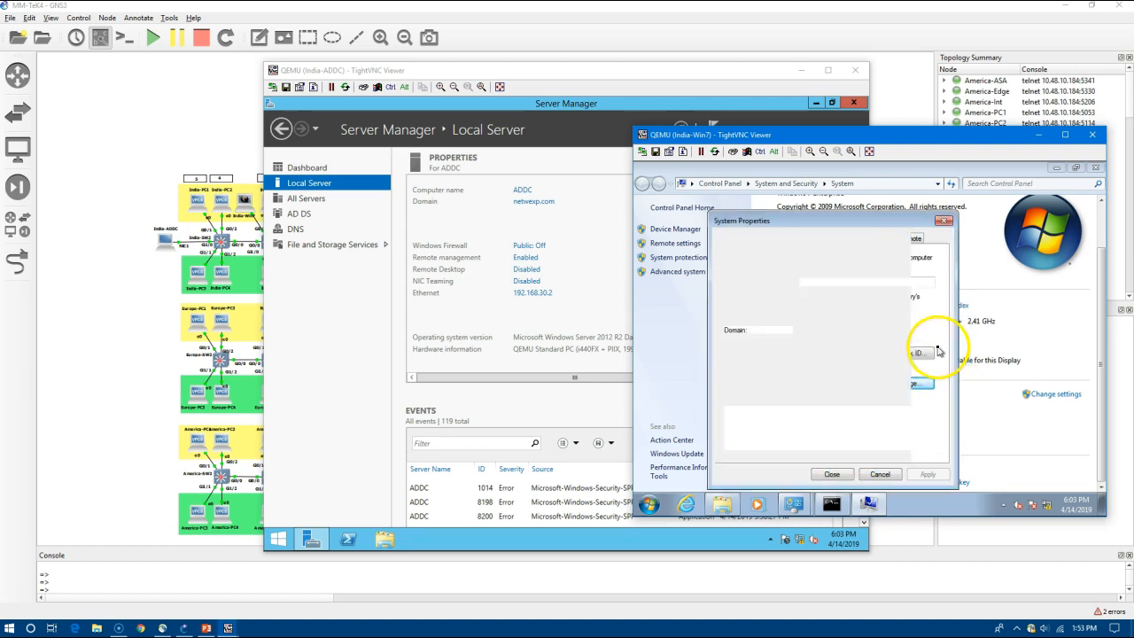
left_click(833, 475)
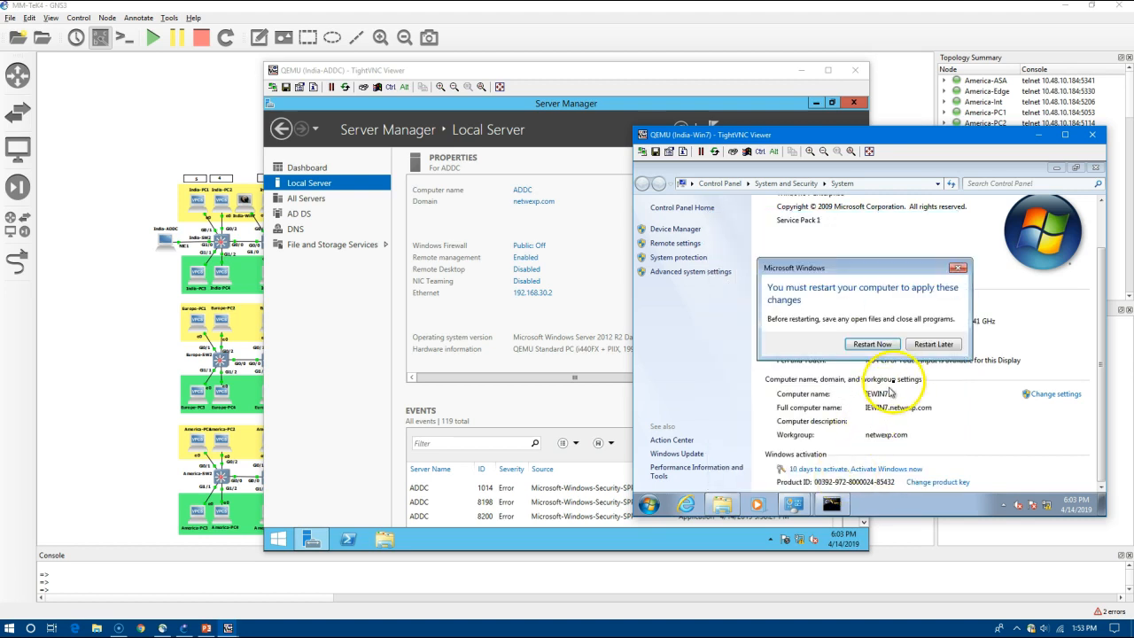
left_click(872, 344)
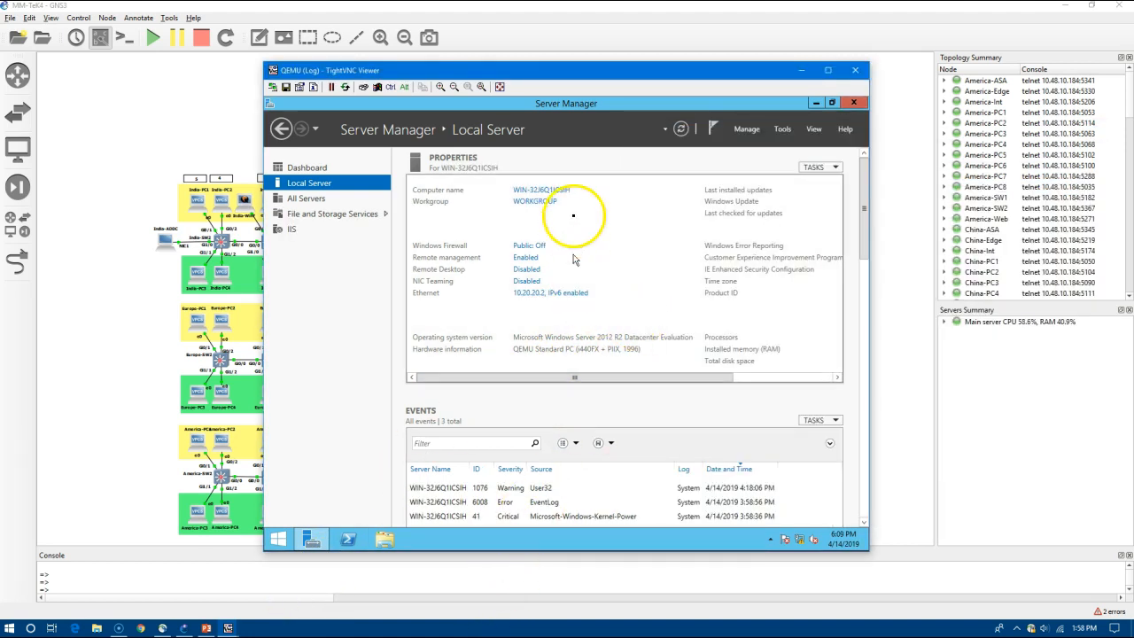
Change the Log server's computer name to Log, keeping it in its workgroup.
left_click_drag(570, 78, 745, 77)
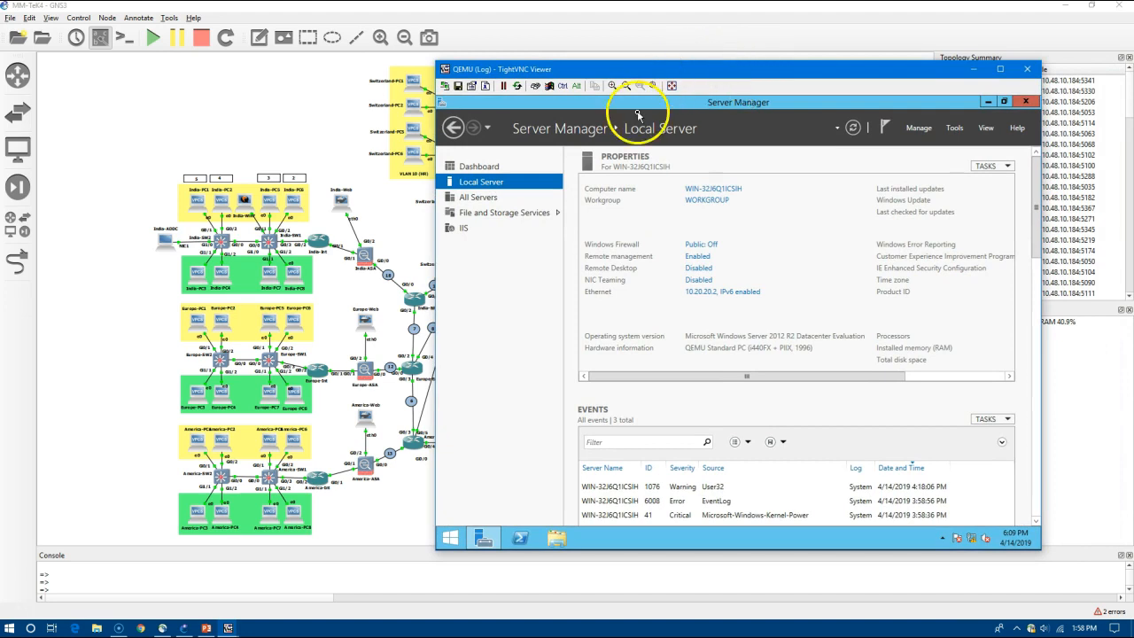
left_click(701, 197)
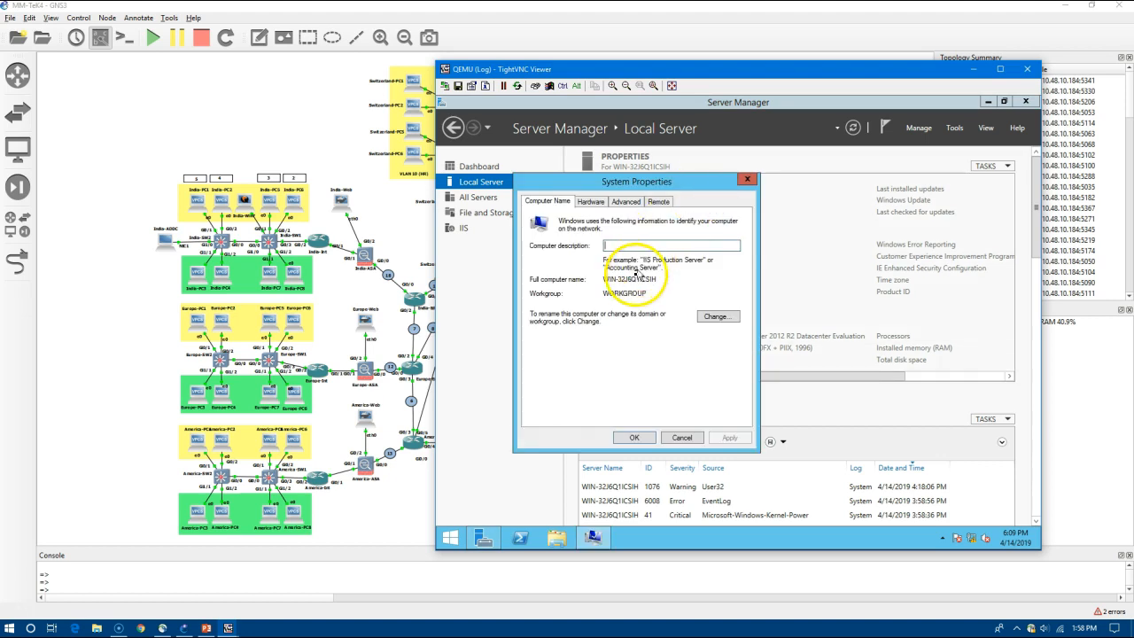
left_click(714, 319)
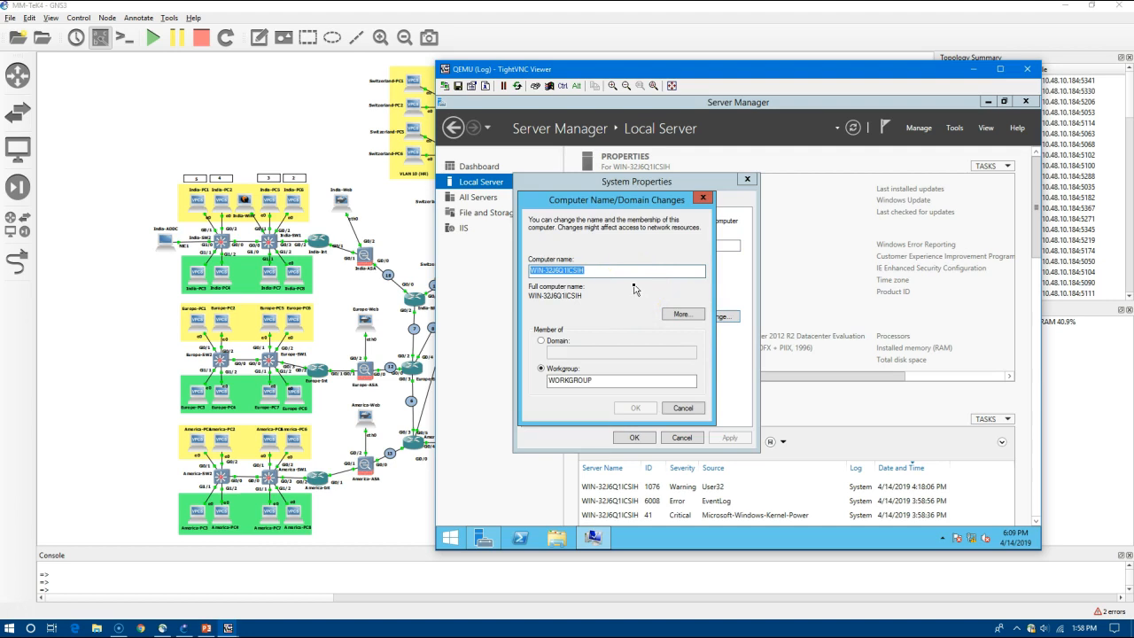
left_click_drag(662, 70, 882, 38)
mouse_move(737, 51)
left_mouse_down()
mouse_move(821, 47)
mouse_move(723, 46)
left_mouse_up()
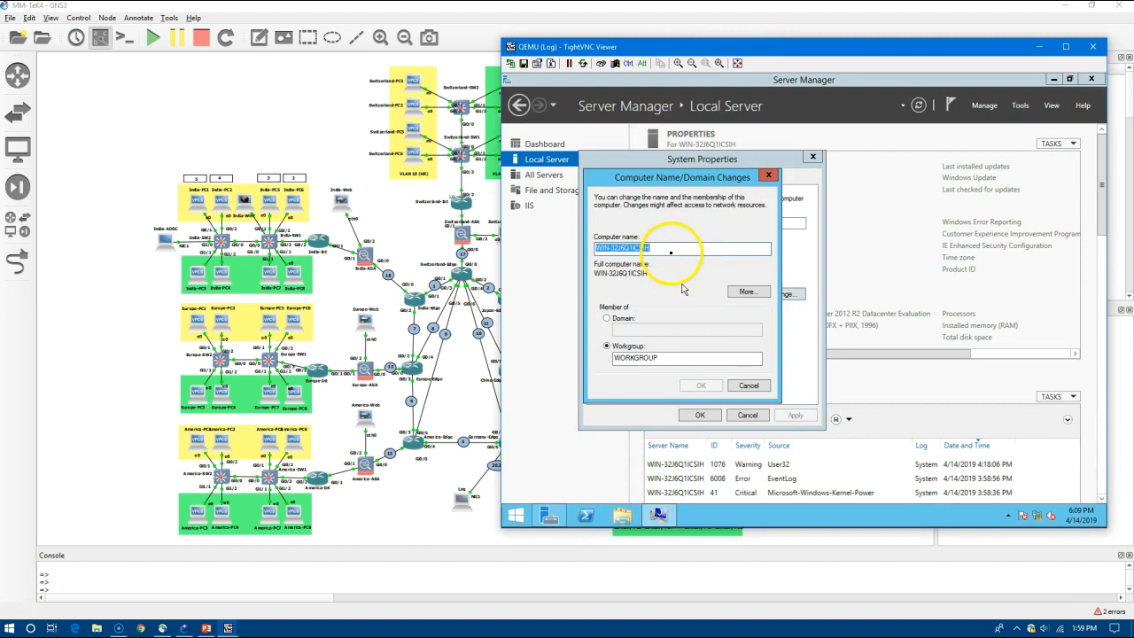
left_click(671, 250)
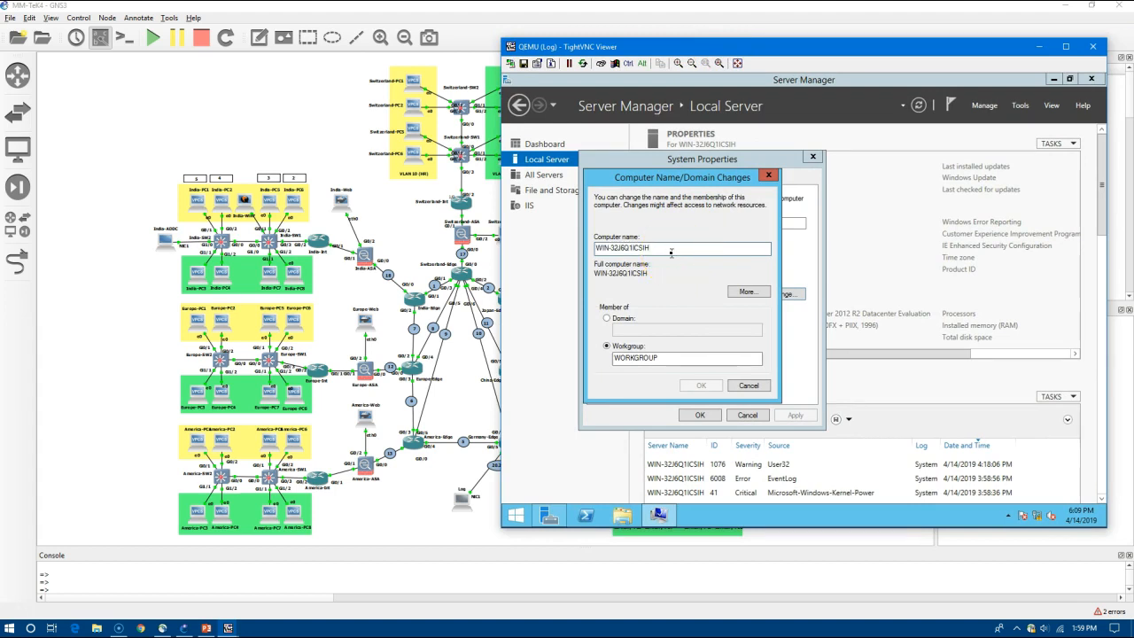
type("L")
key("BackSpace")
key("BackSpace")
key("BackSpace")
key("BackSpace")
key("BackSpace")
key("BackSpace")
key("BackSpace")
key("BackSpace")
key("BackSpace")
key("BackSpace")
key("BackSpace")
key("BackSpace")
key("BackSpace")
key("BackSpace")
key("BackSpace")
key("BackSpace")
type("Log")
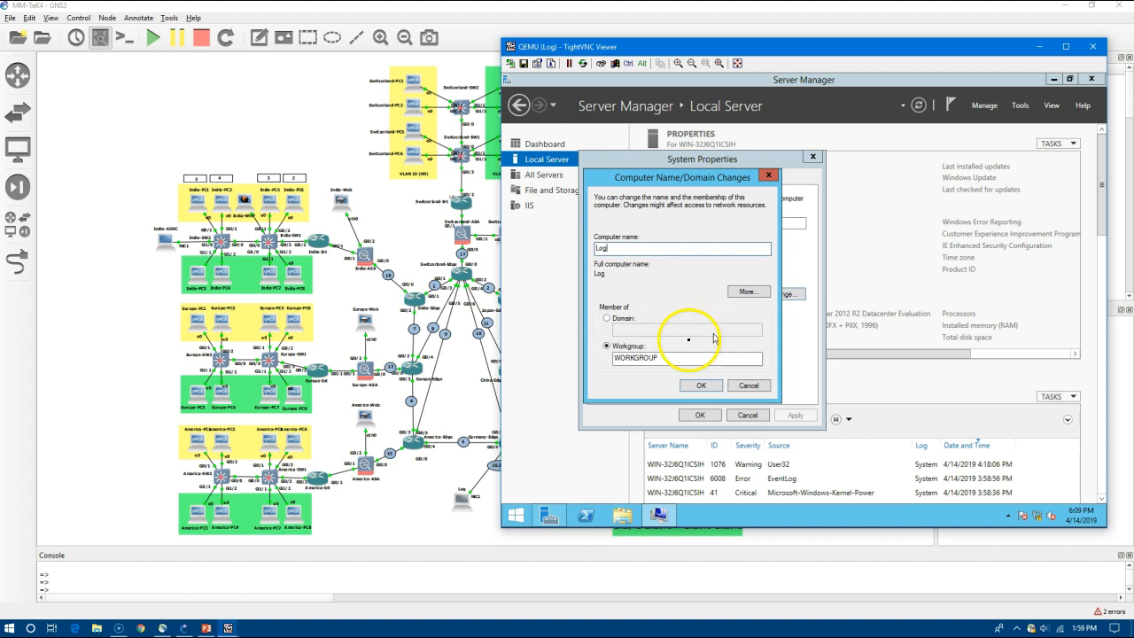
left_click(700, 387)
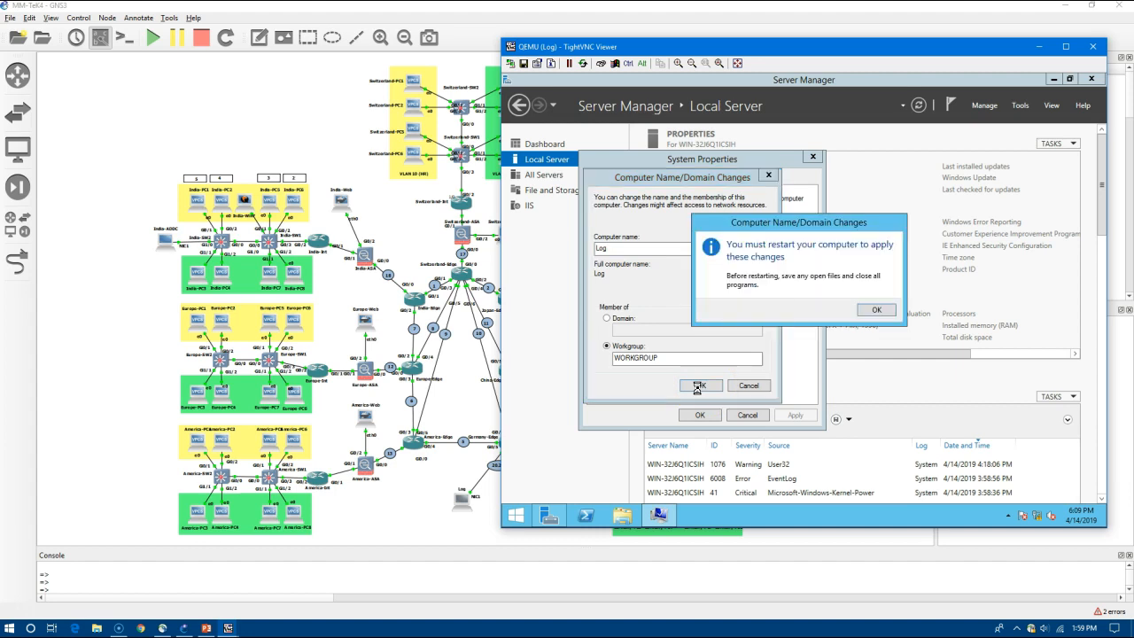
Acknowledge the restart notice, close the system properties and restart the Log server immediately.
left_click(864, 309)
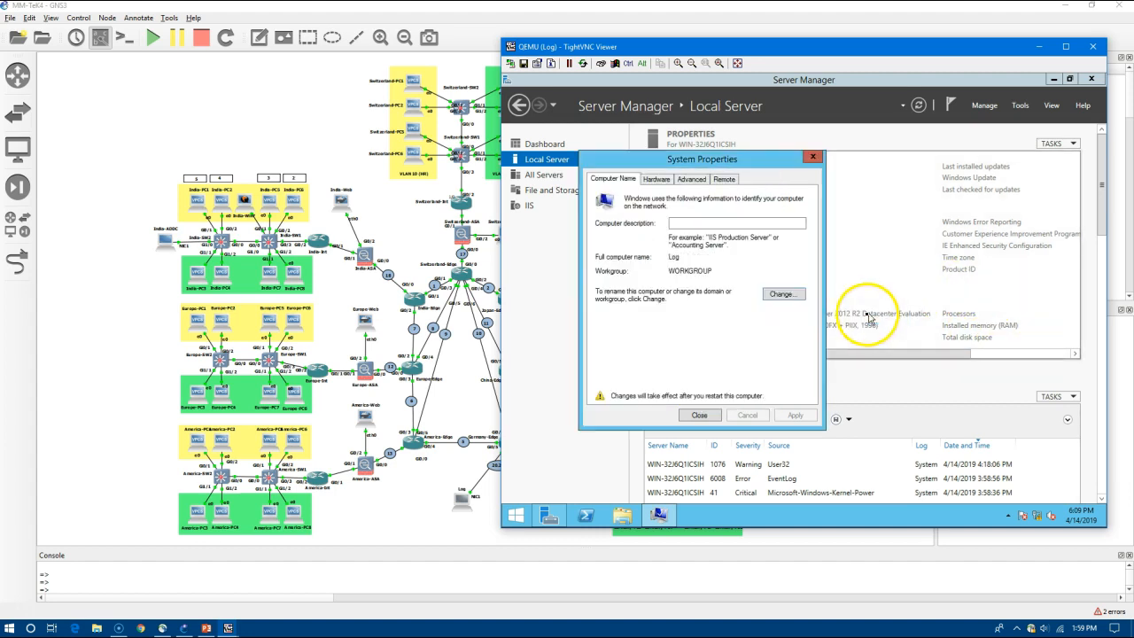
left_click(698, 416)
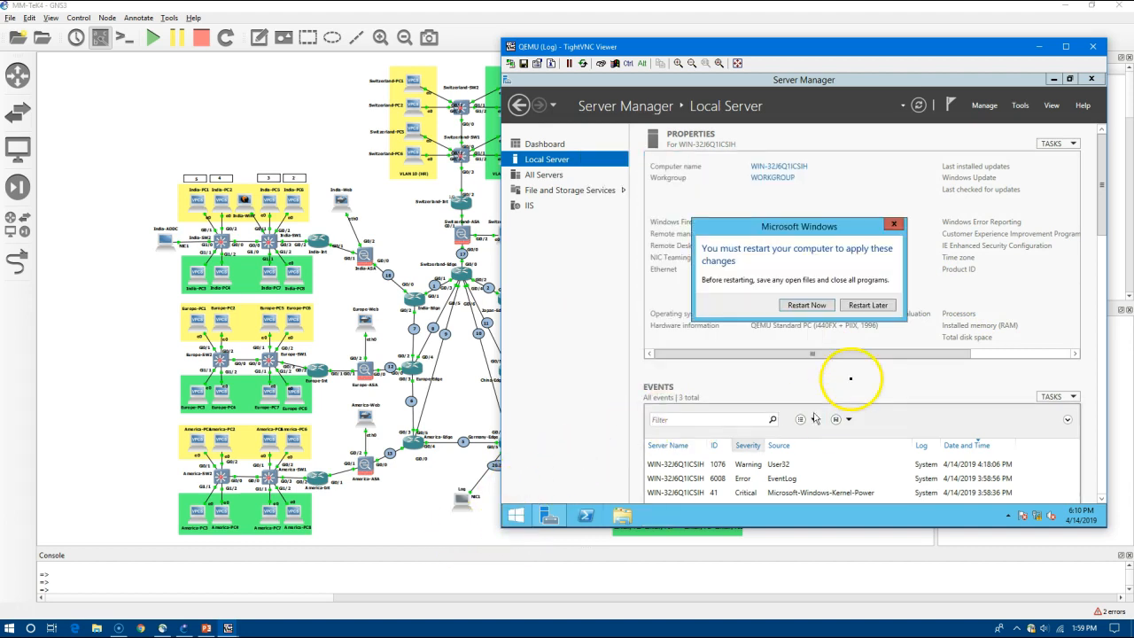
left_click(800, 306)
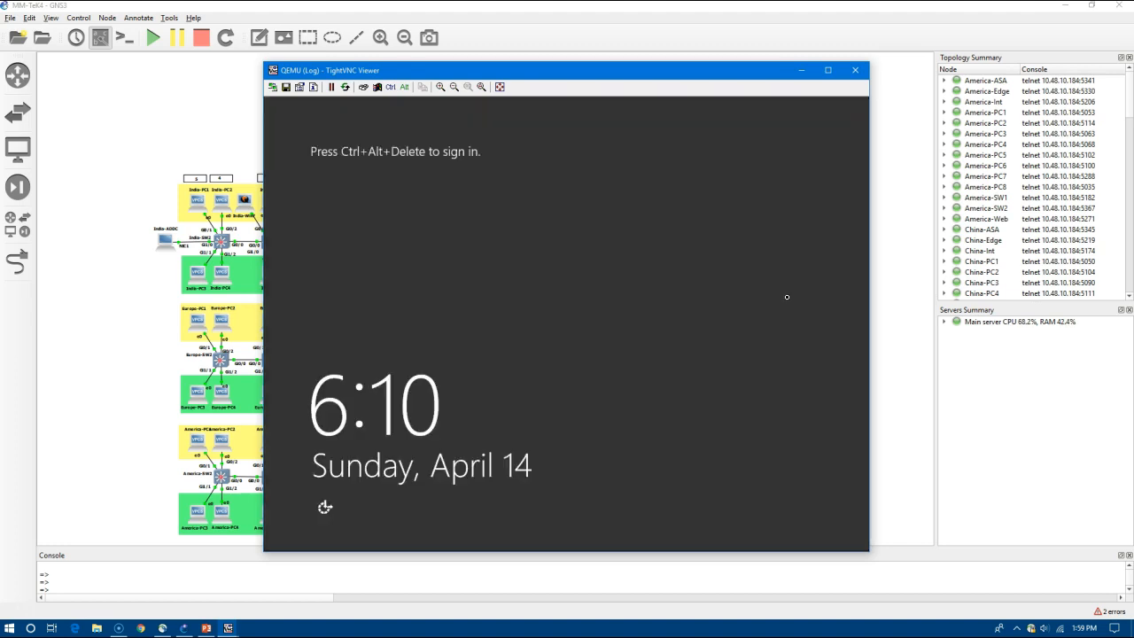
Open the India-ASA console and review its full running configuration with show run, including interfaces, NAT objects and routes.
left_click_drag(542, 70, 736, 67)
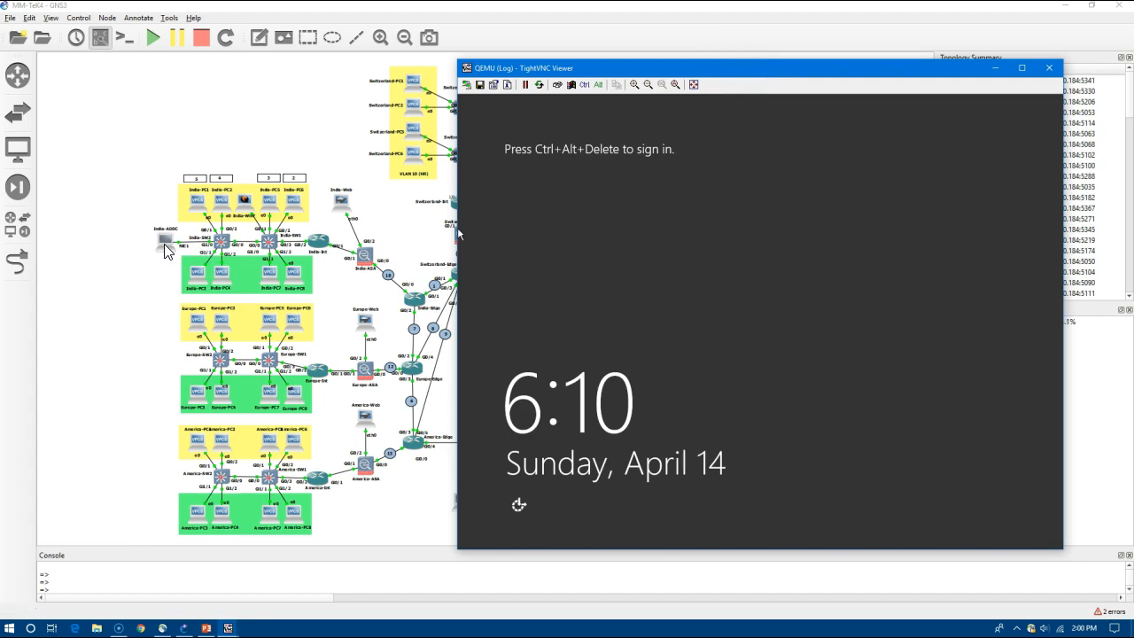
right_click(370, 259)
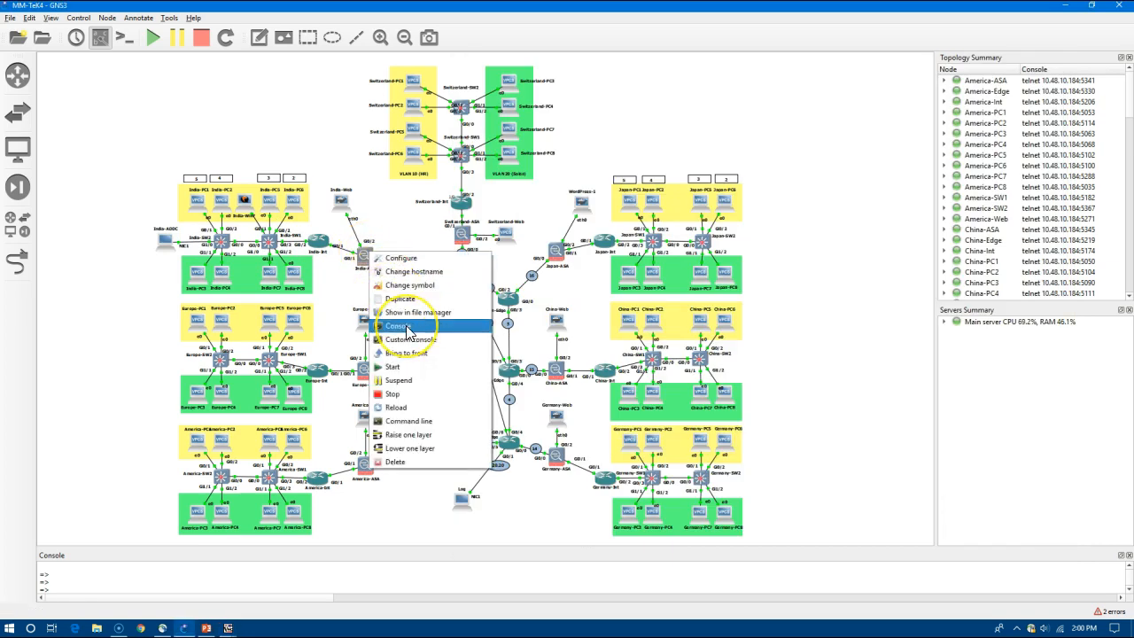
left_click(401, 326)
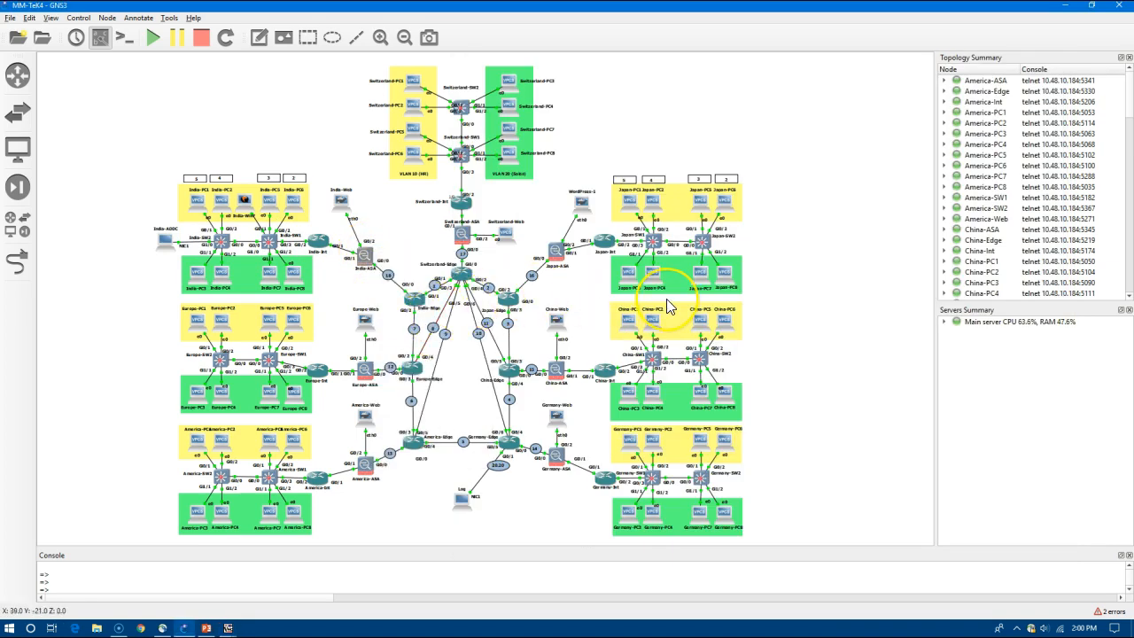
type("show ")
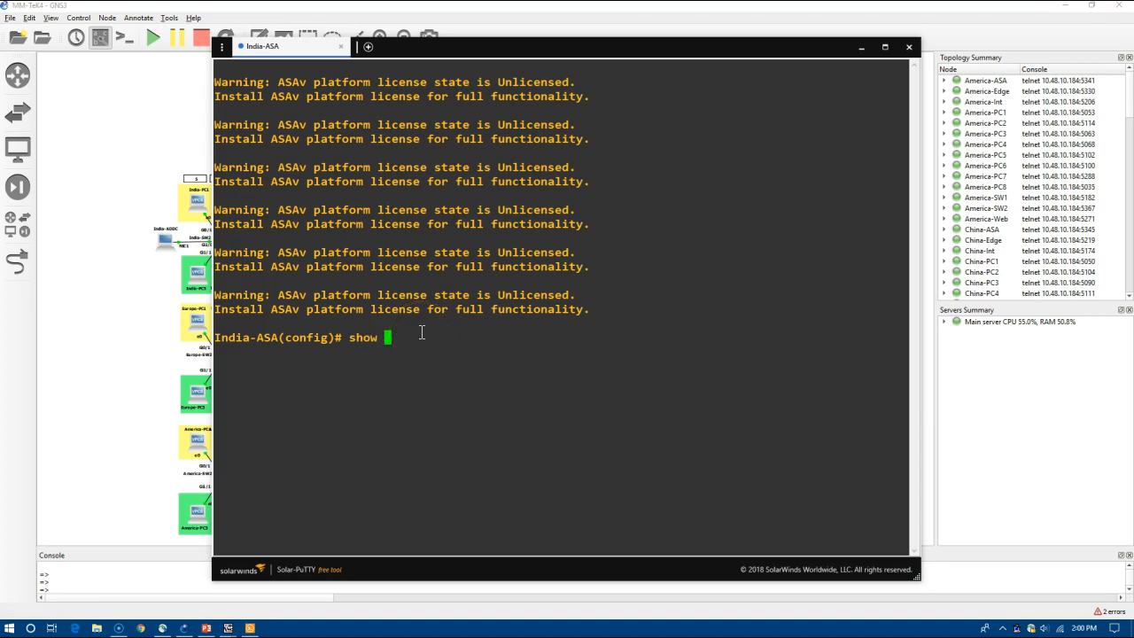
type("run")
key("Return")
key("space")
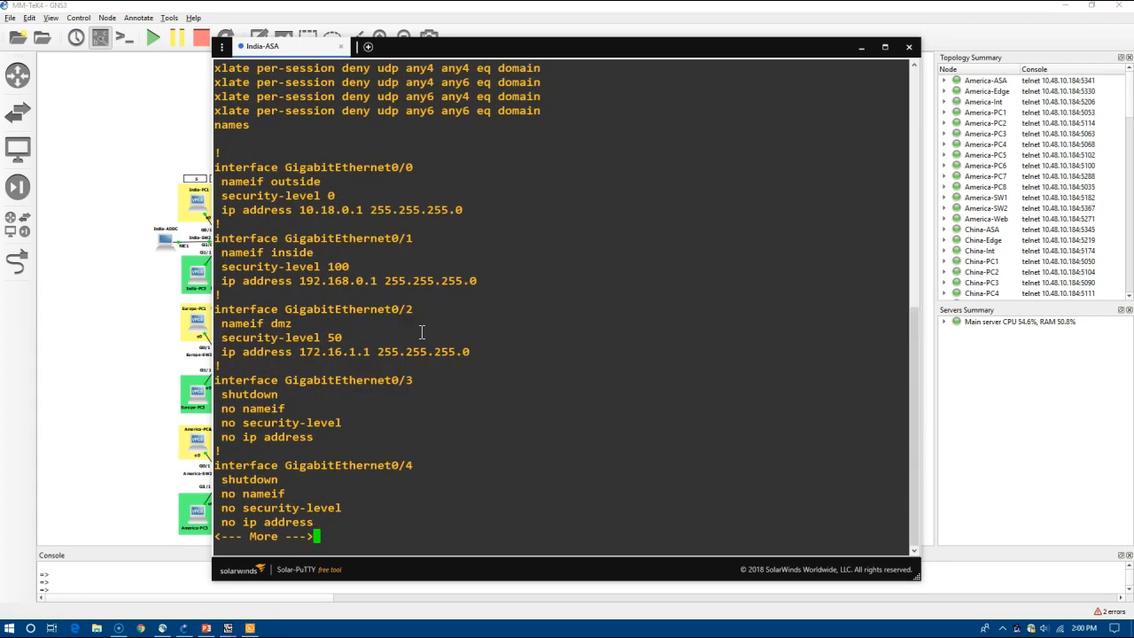
key("space")
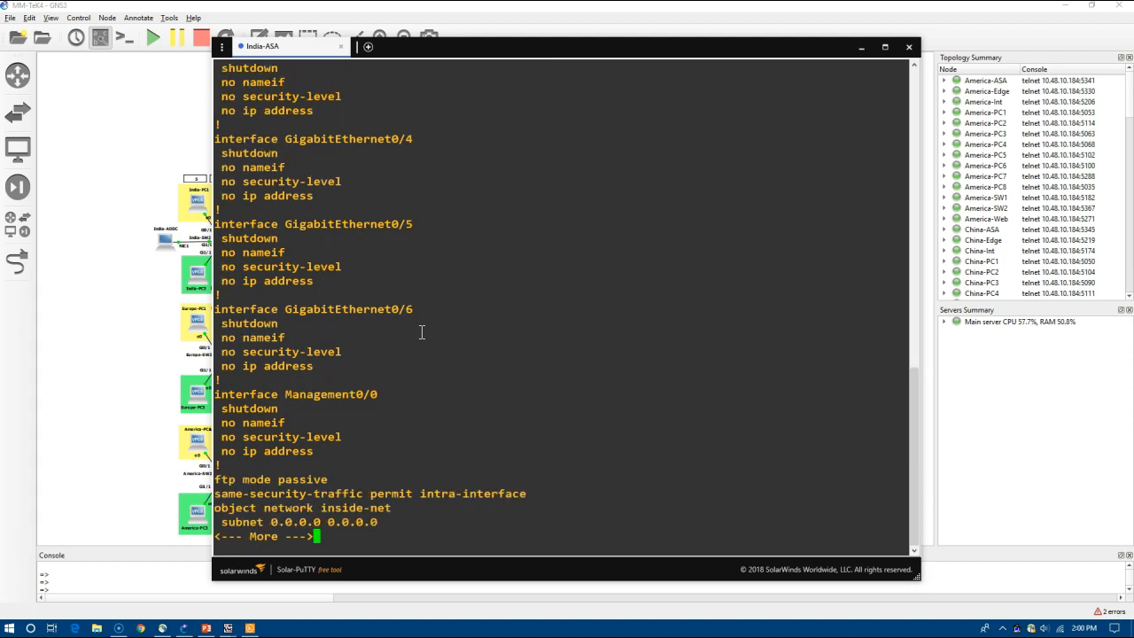
key("space")
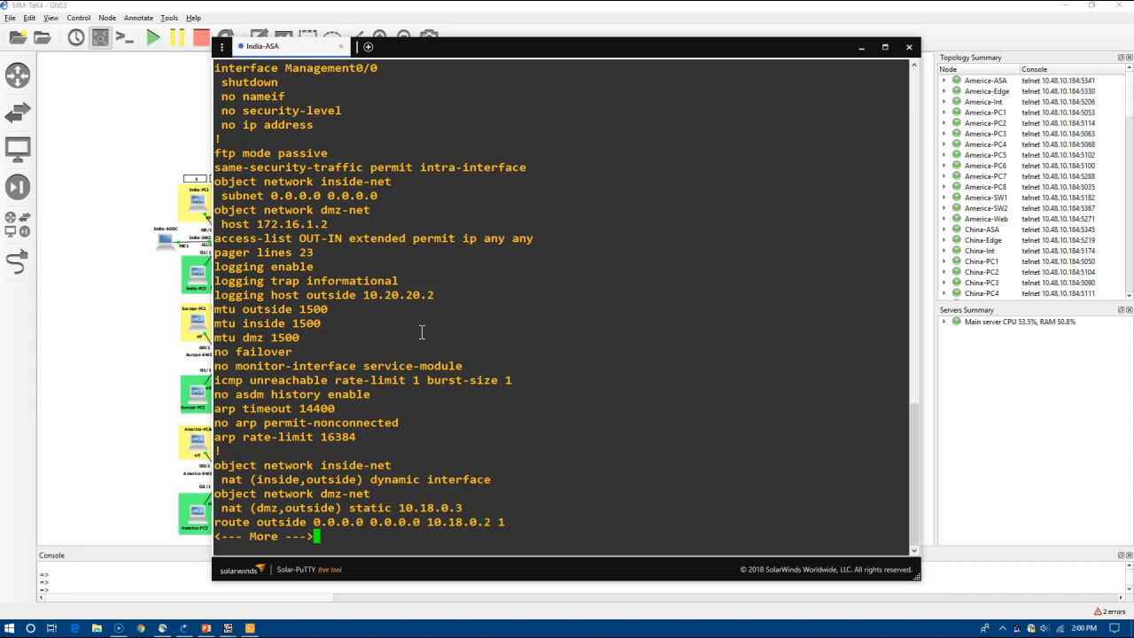
key("space")
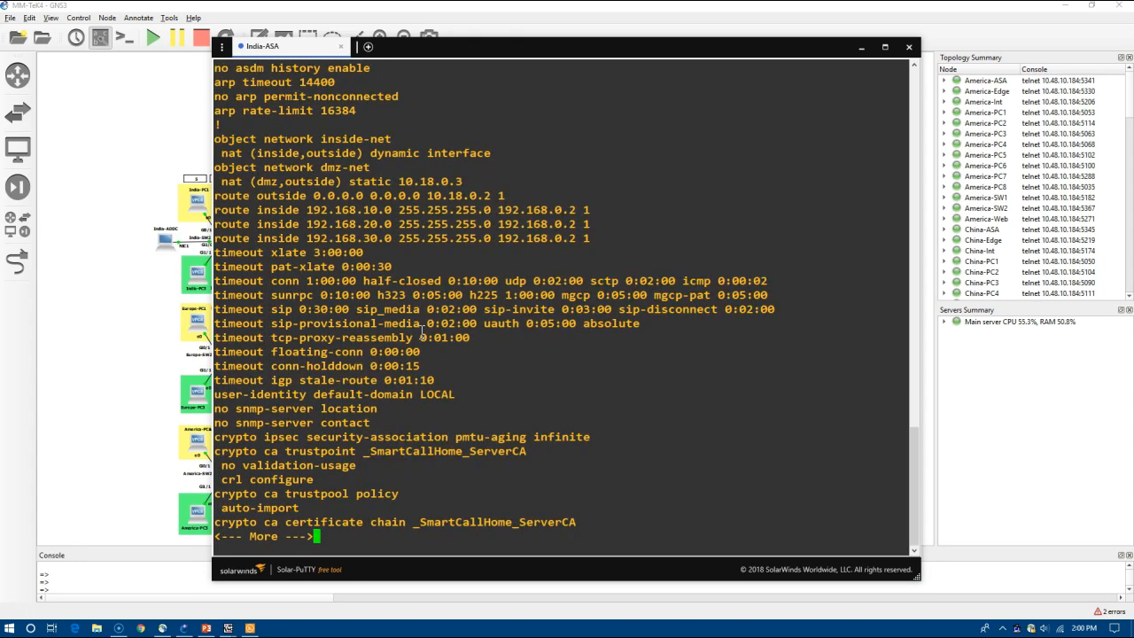
key("space")
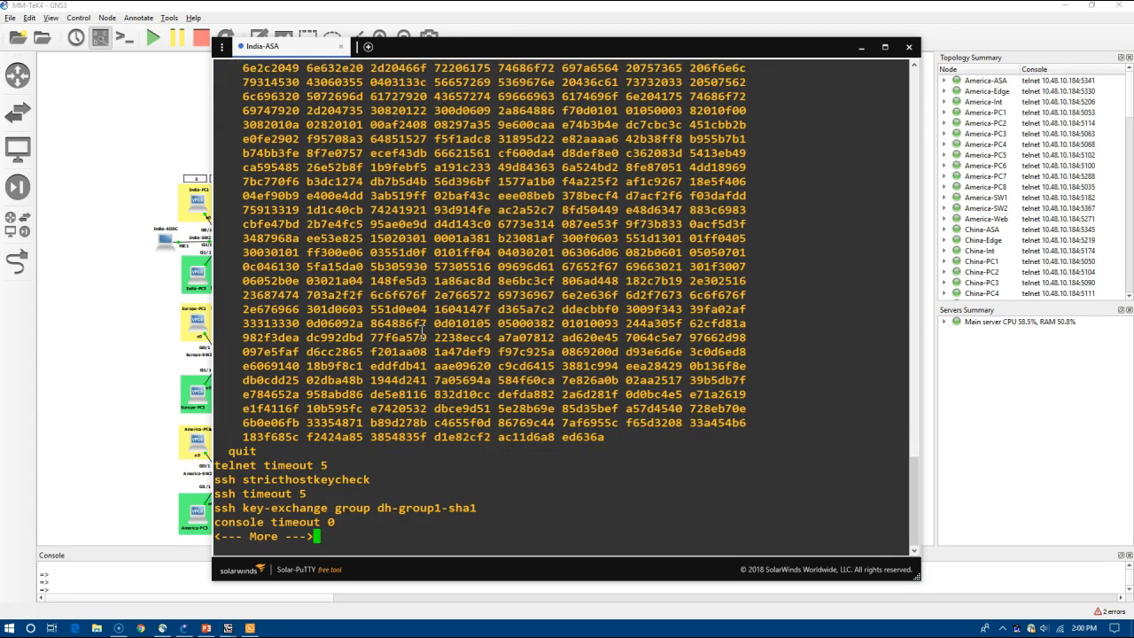
key("space")
key("space")
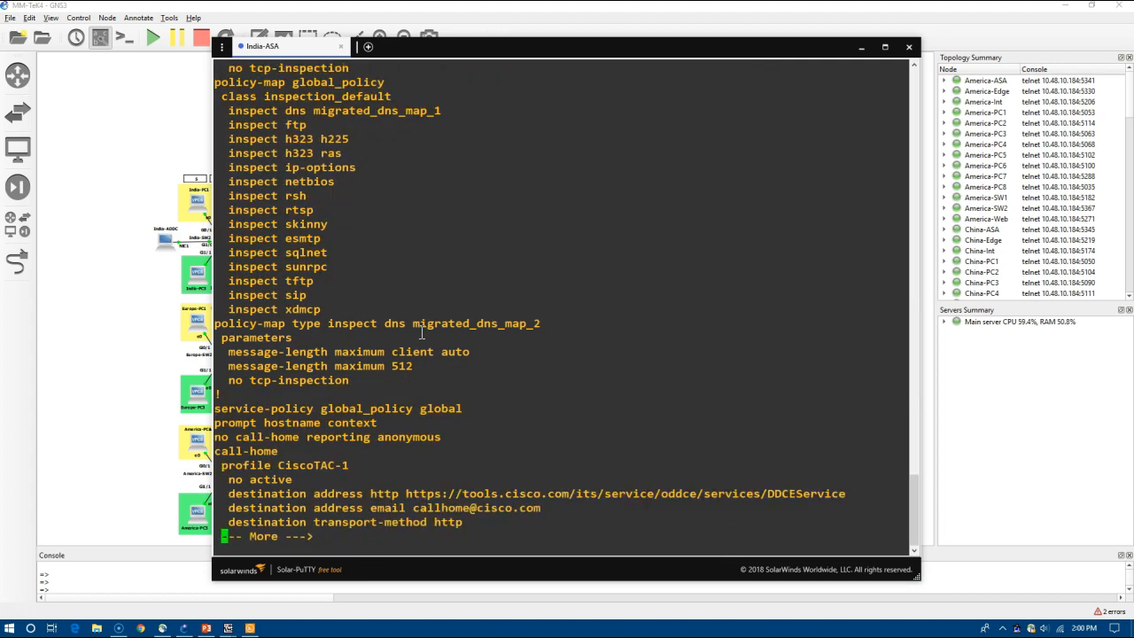
key("space")
In India-ASA's configuration mode, create the network object addc with host 192.168.30.2.
type("conf t")
key("Return")
type("objec")
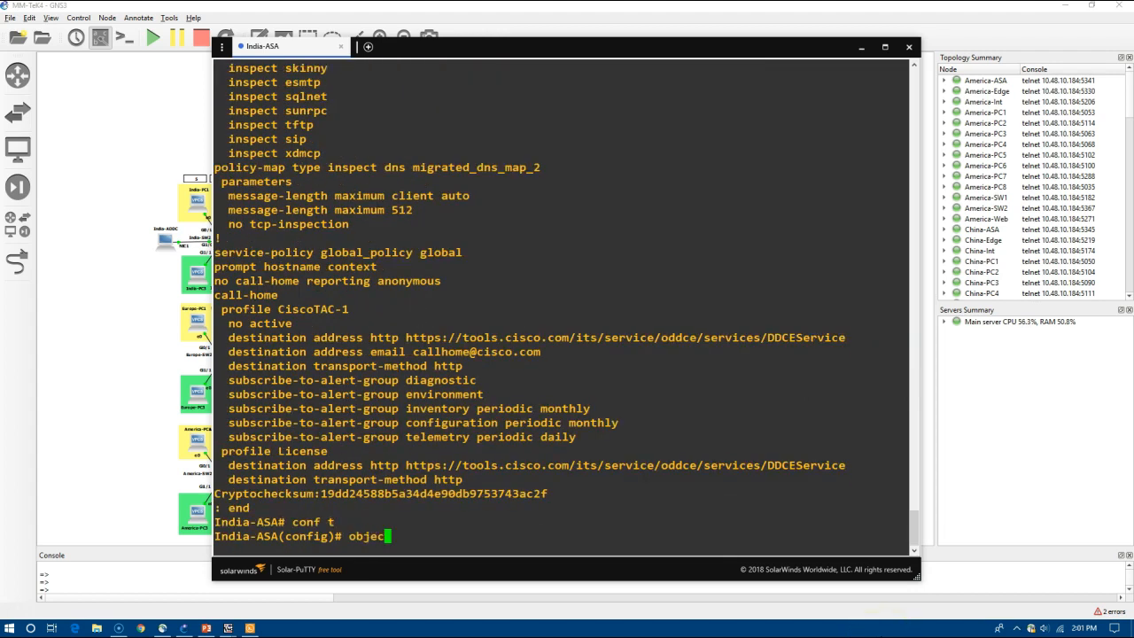
type("t network addc")
key("Return")
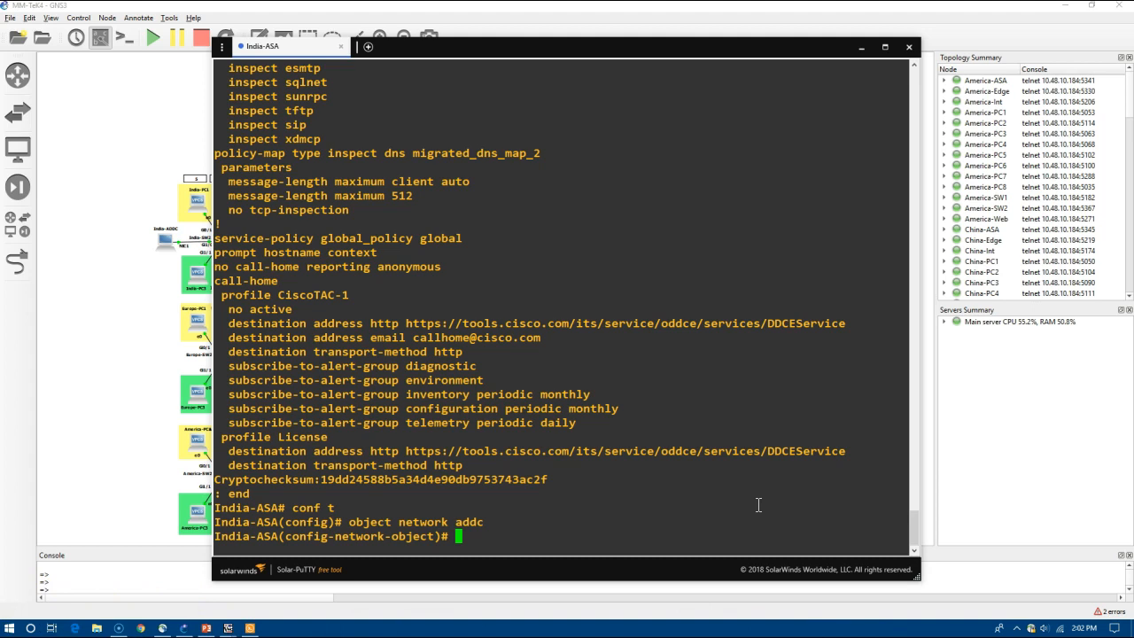
type("host 192.168.30.2")
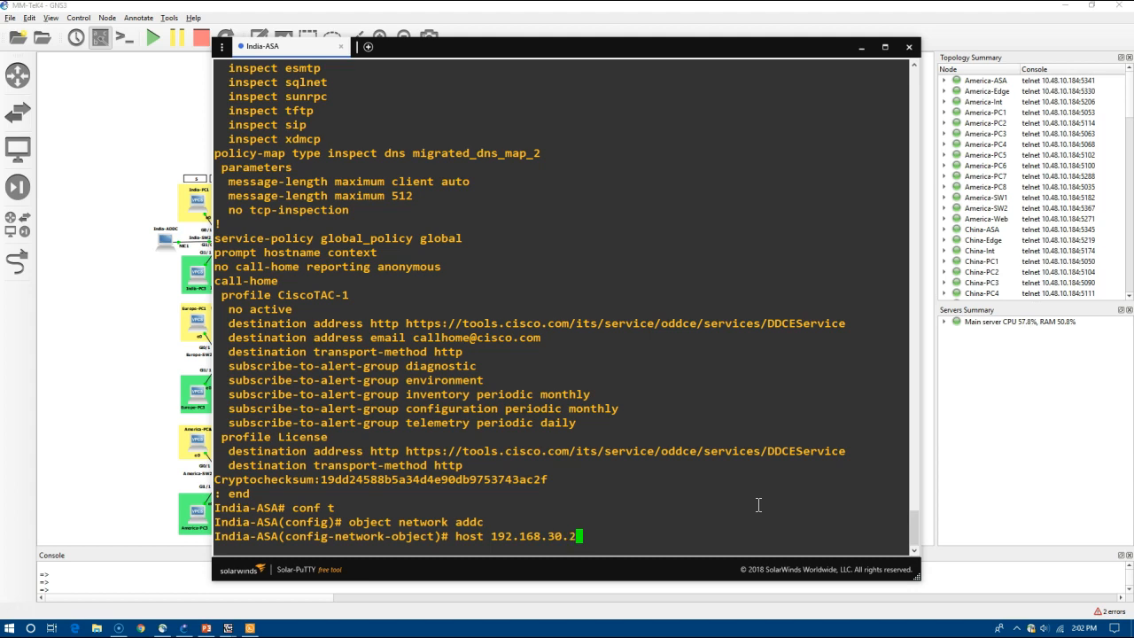
key("Return")
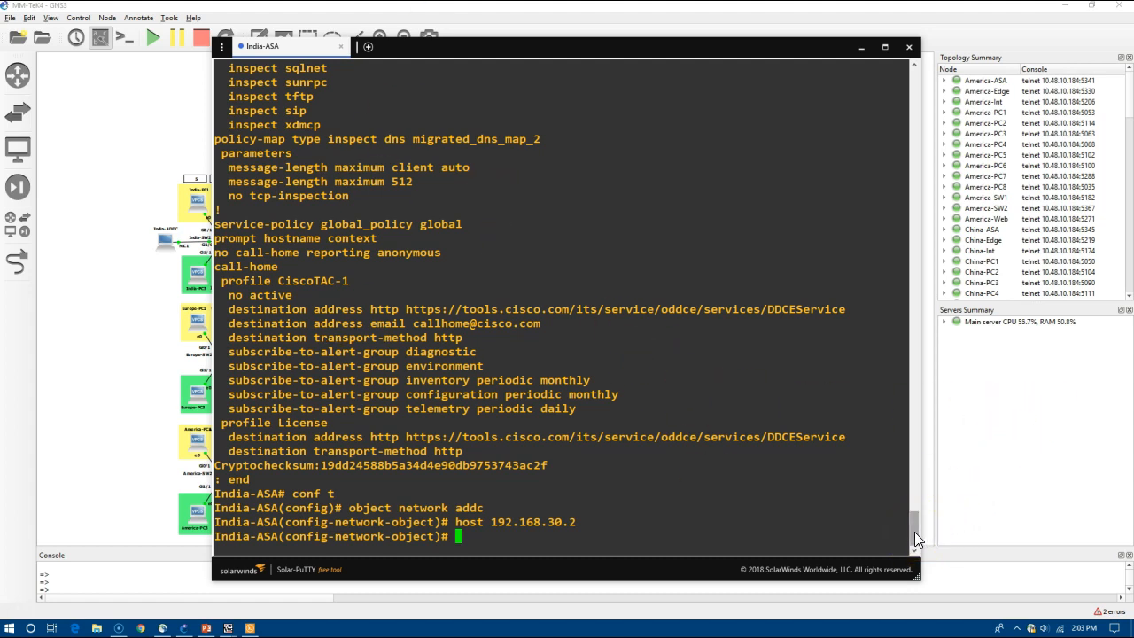
Try to give the addc object a static NAT mapping with the command nat (inside, outside) static 10.18.0.4.
type("nat (")
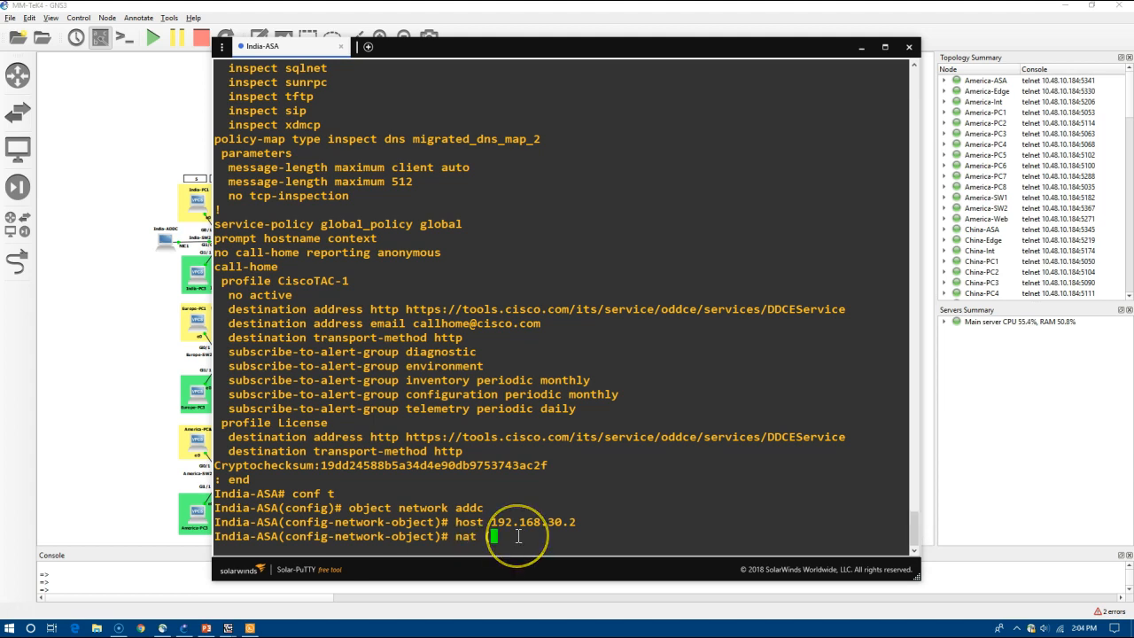
type("in")
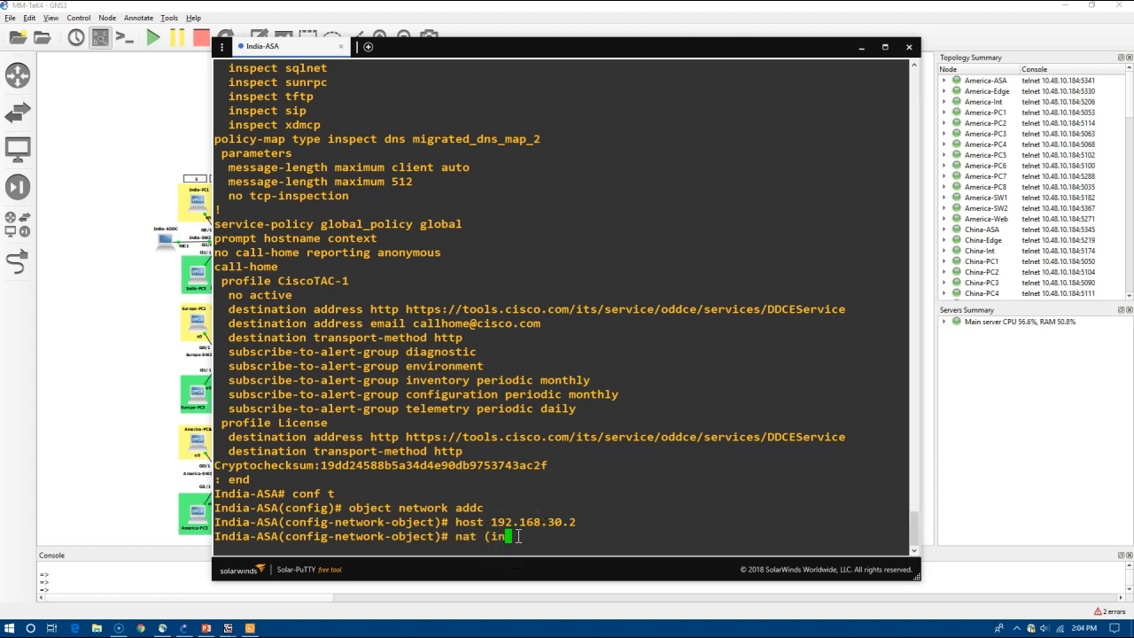
type("side, outside) static ")
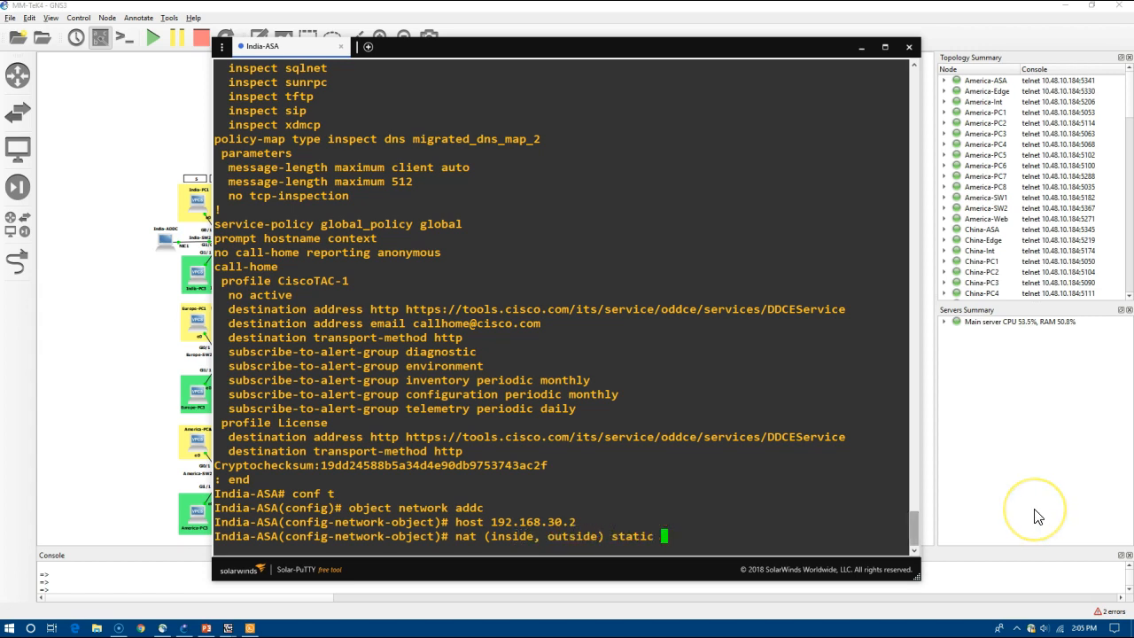
type("10.18.0.4")
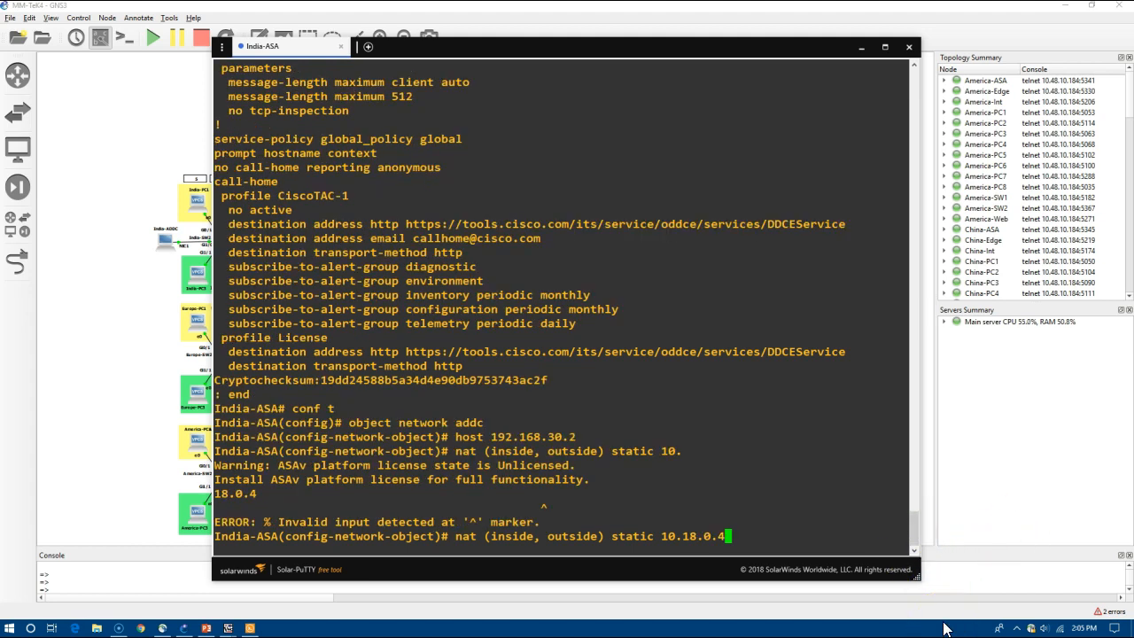
key("Return")
Remove the space between the interface names and run nat (inside,outside) static 10.18.0.4 for the addc object, moving the console off the India topology.
key("Up")
key("Left")
key("Left")
key("Left")
key("Left")
key("Left")
key("Left")
key("Left")
key("Left")
key("Left")
key("Left")
key("Left")
key("Left")
key("Left")
key("Left")
key("Left")
key("Left")
key("Left")
key("Left")
key("Left")
key("Left")
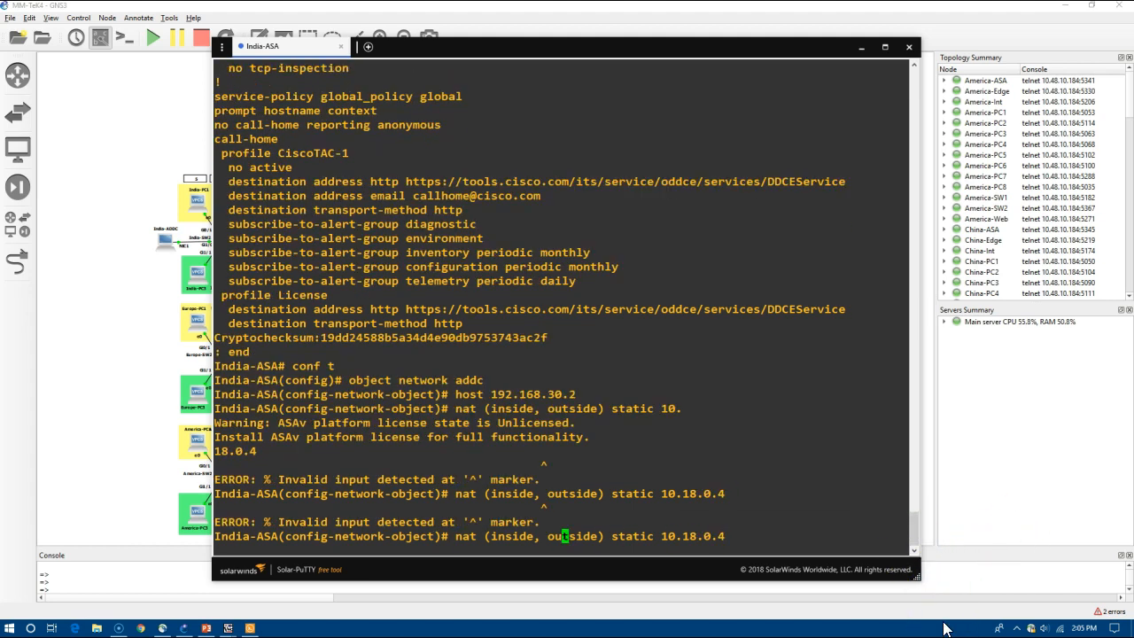
key("BackSpace")
key("Return")
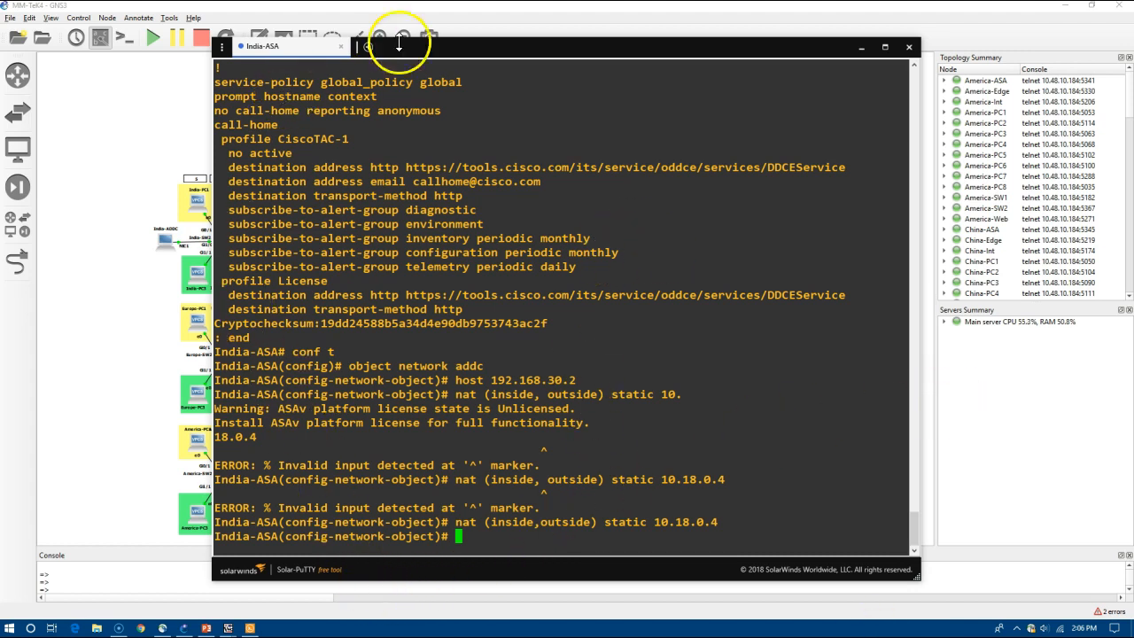
left_click_drag(413, 50, 556, 50)
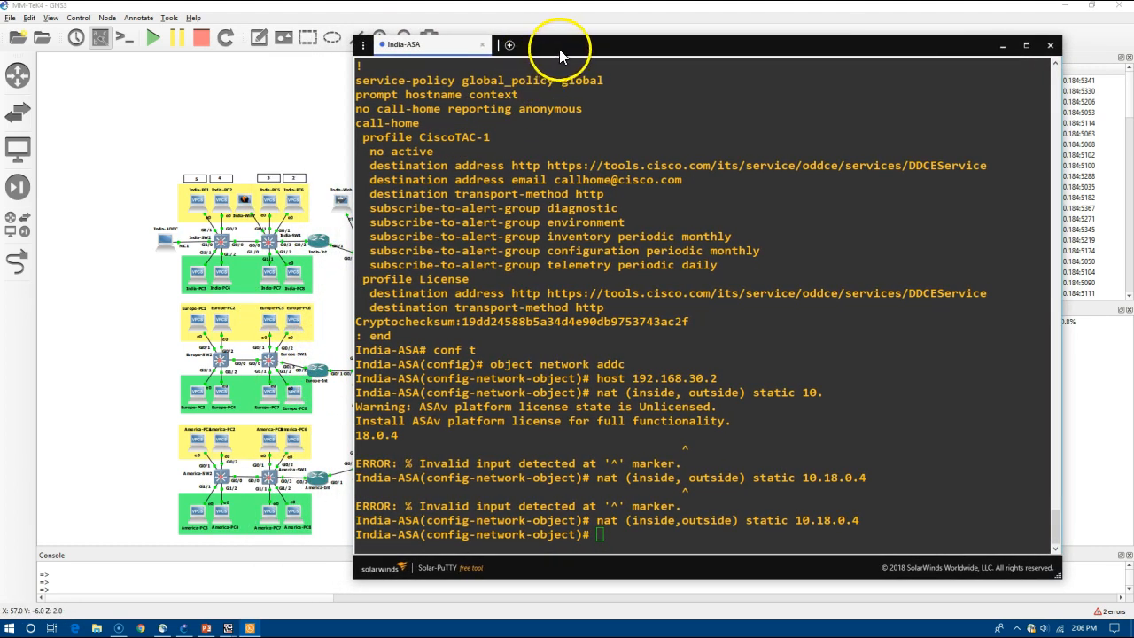
Ping 10.18.0.4 again from the Log server's PowerShell, then minimize the PowerShell window.
left_click_drag(559, 48, 627, 48)
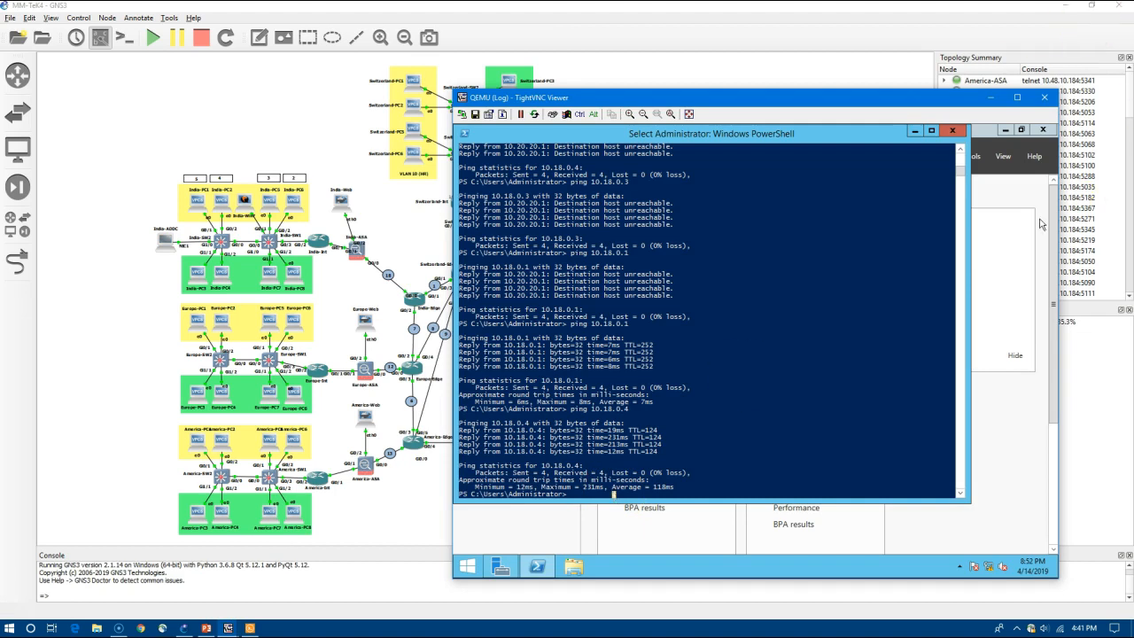
left_click_drag(786, 102, 828, 96)
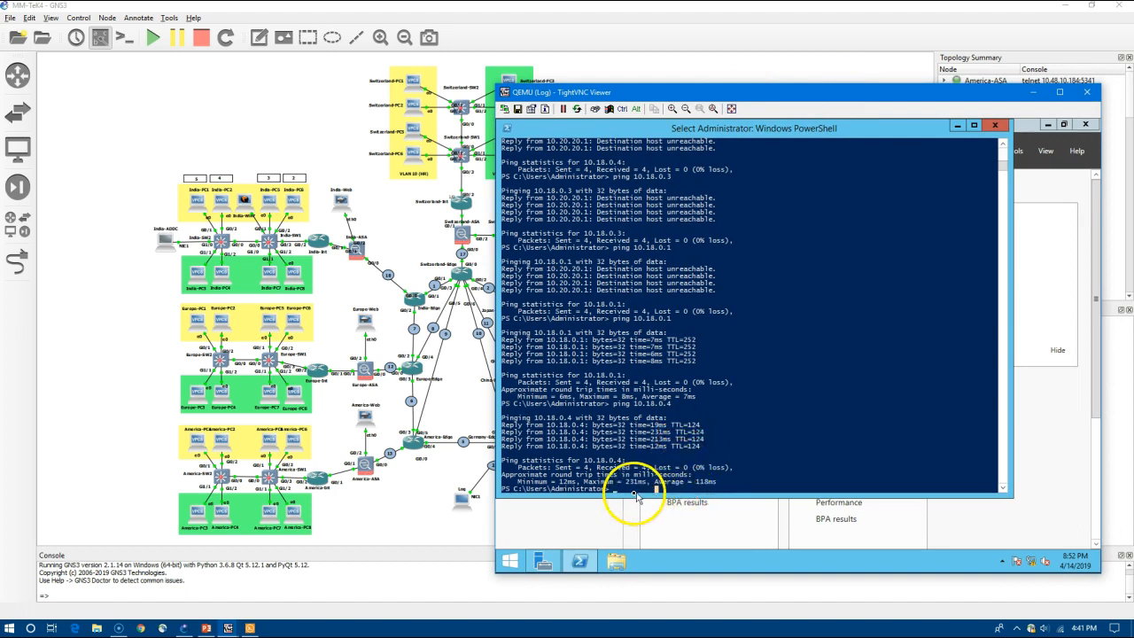
key("Up")
key("Return")
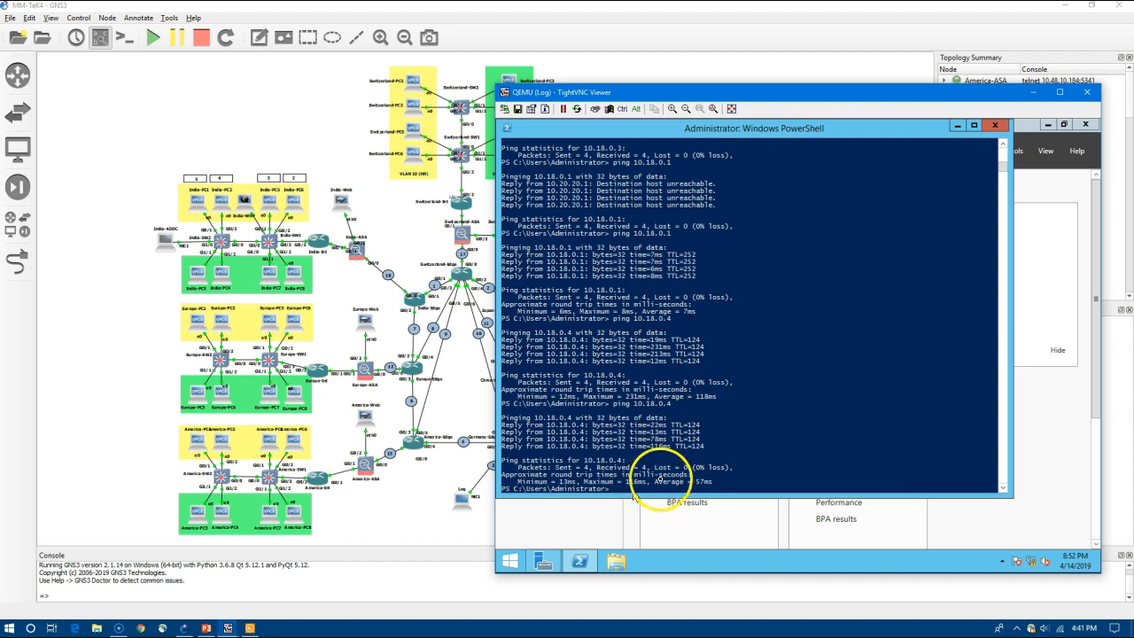
left_click(957, 125)
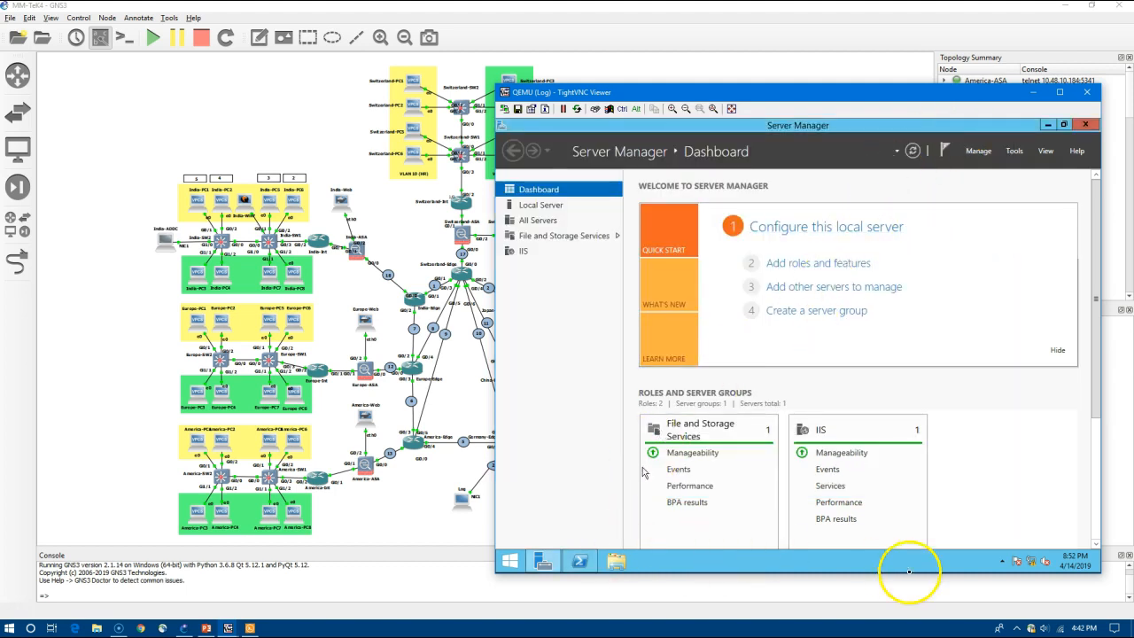
Open the Internet Protocol Version 4 (TCP/IPv4) properties of the Log server's Ethernet adapter.
right_click(1029, 565)
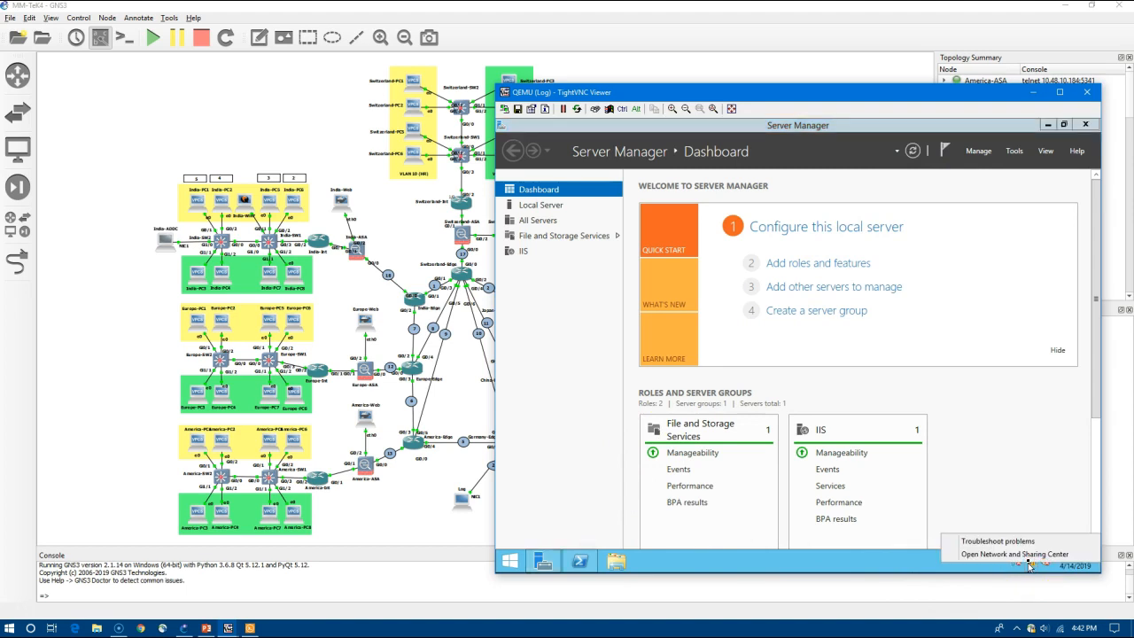
left_click(1017, 554)
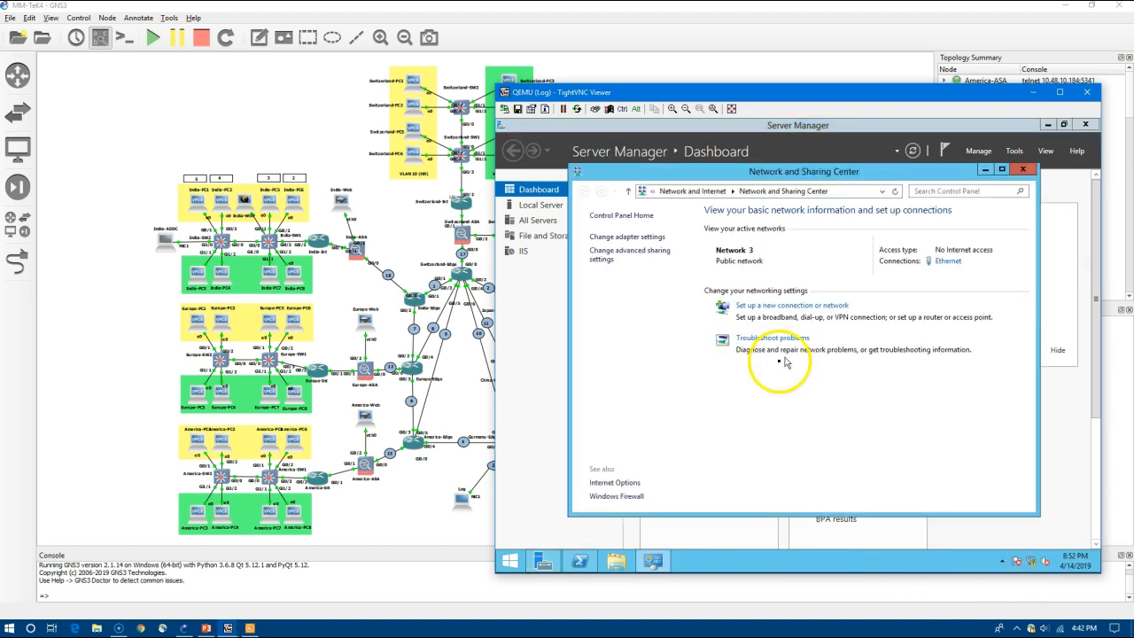
left_click(648, 237)
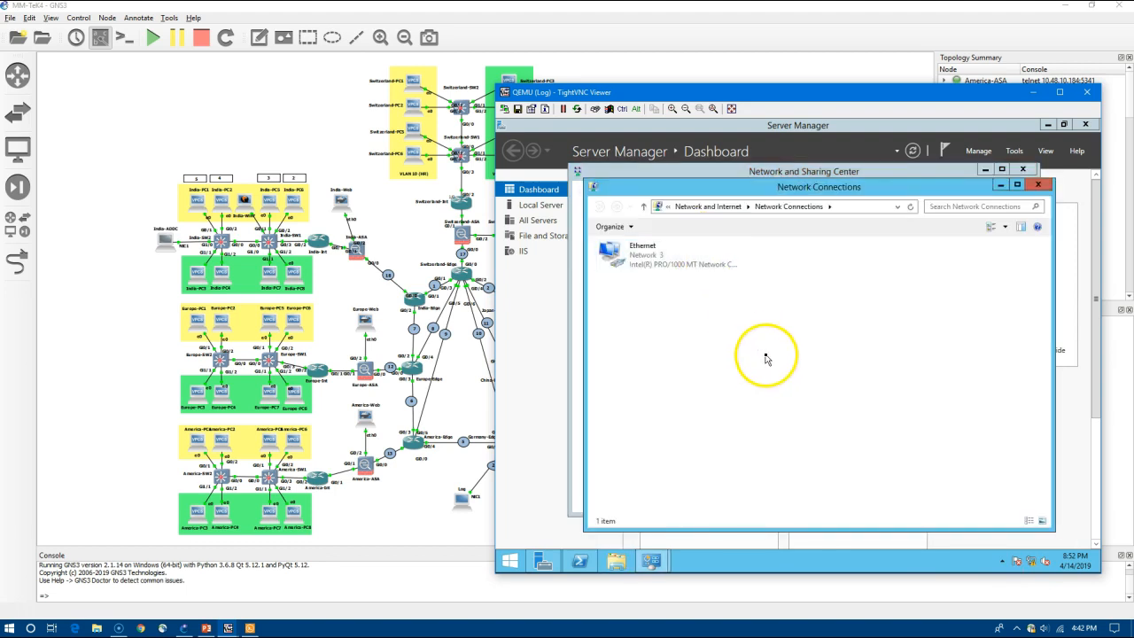
right_click(663, 257)
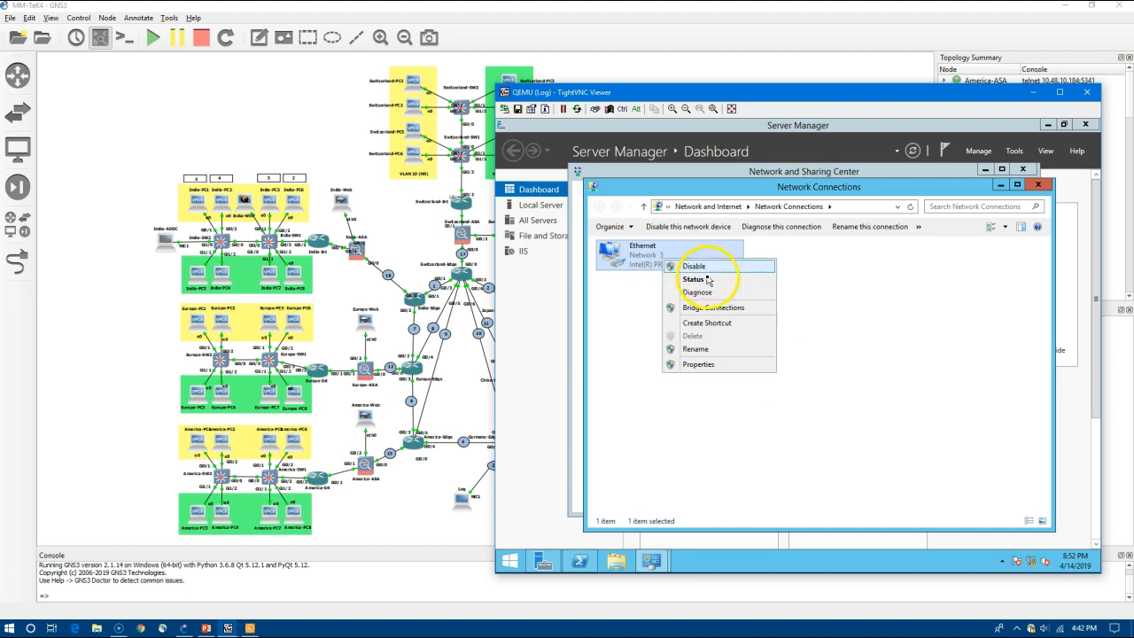
left_click(700, 364)
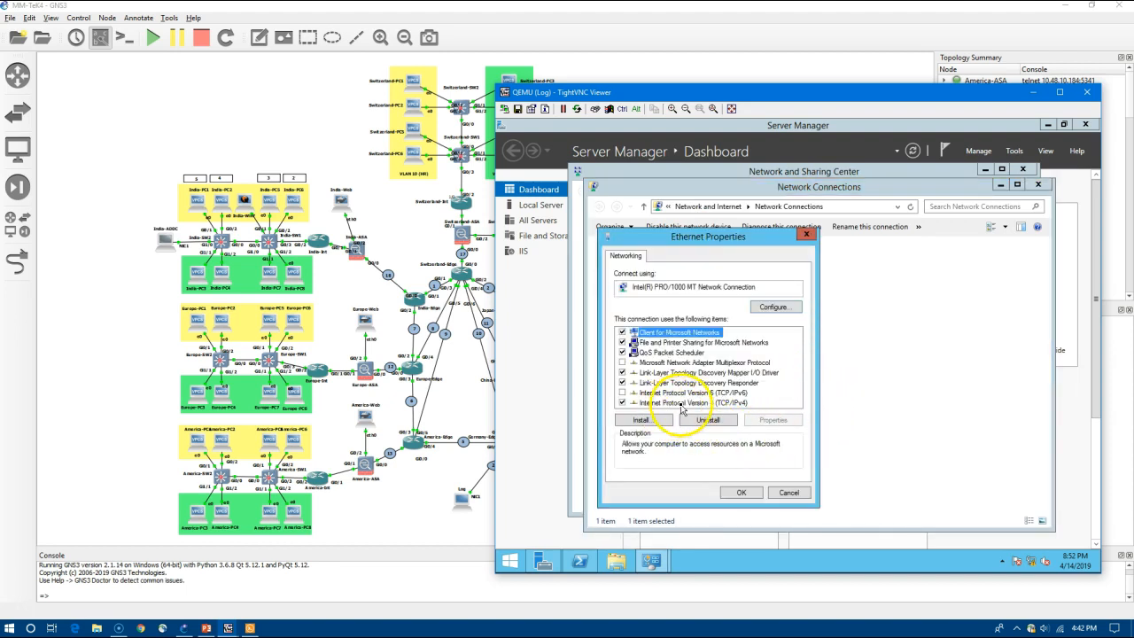
left_click(681, 403)
left_click(772, 420)
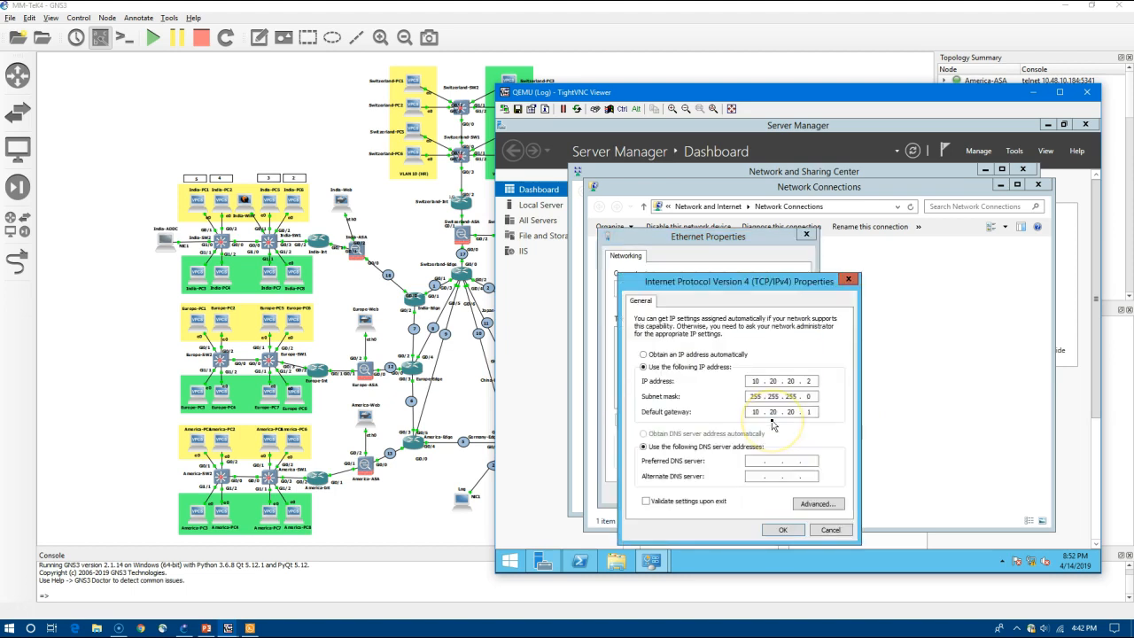
Enter the preferred DNS server address, starting with 10, in the Log server's IPv4 settings.
left_click(759, 461)
type("10")
type("8.")
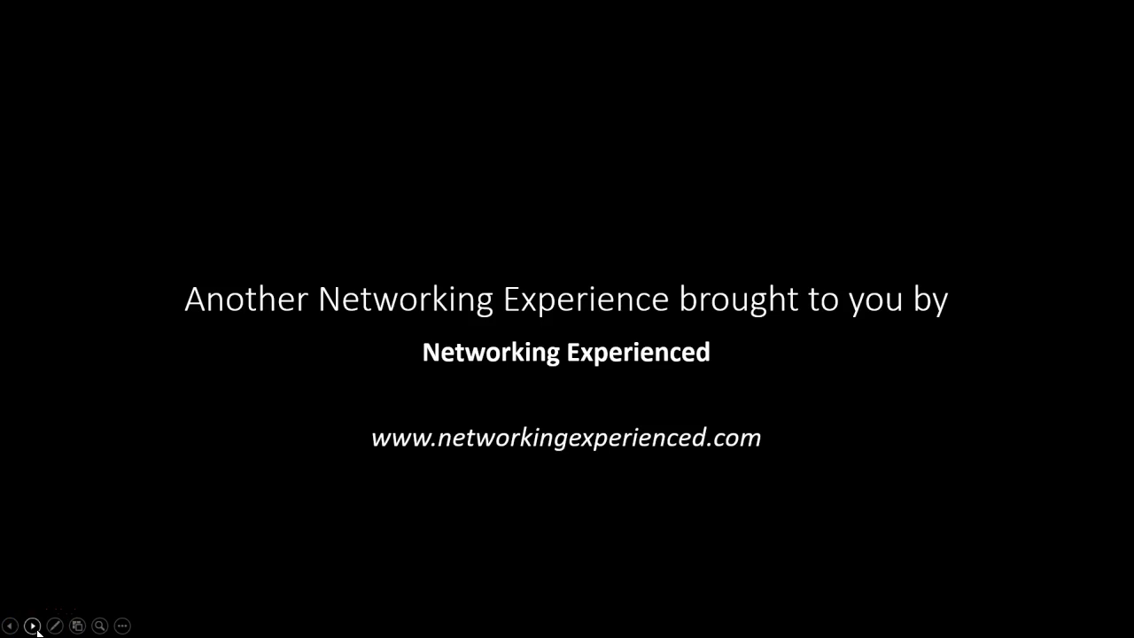
left_click(32, 626)
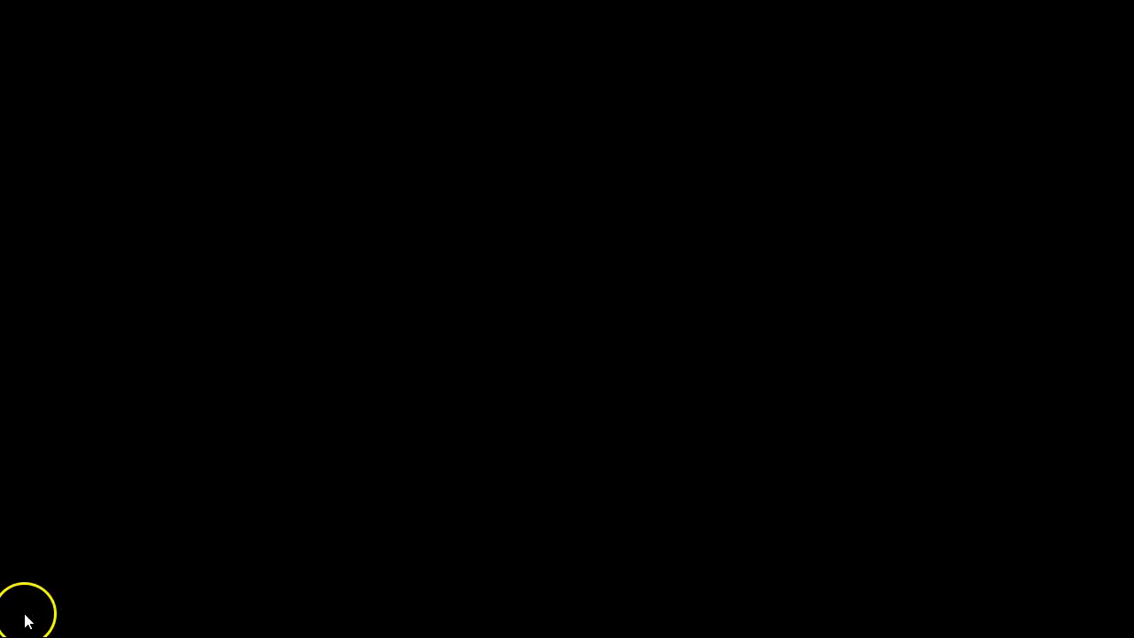